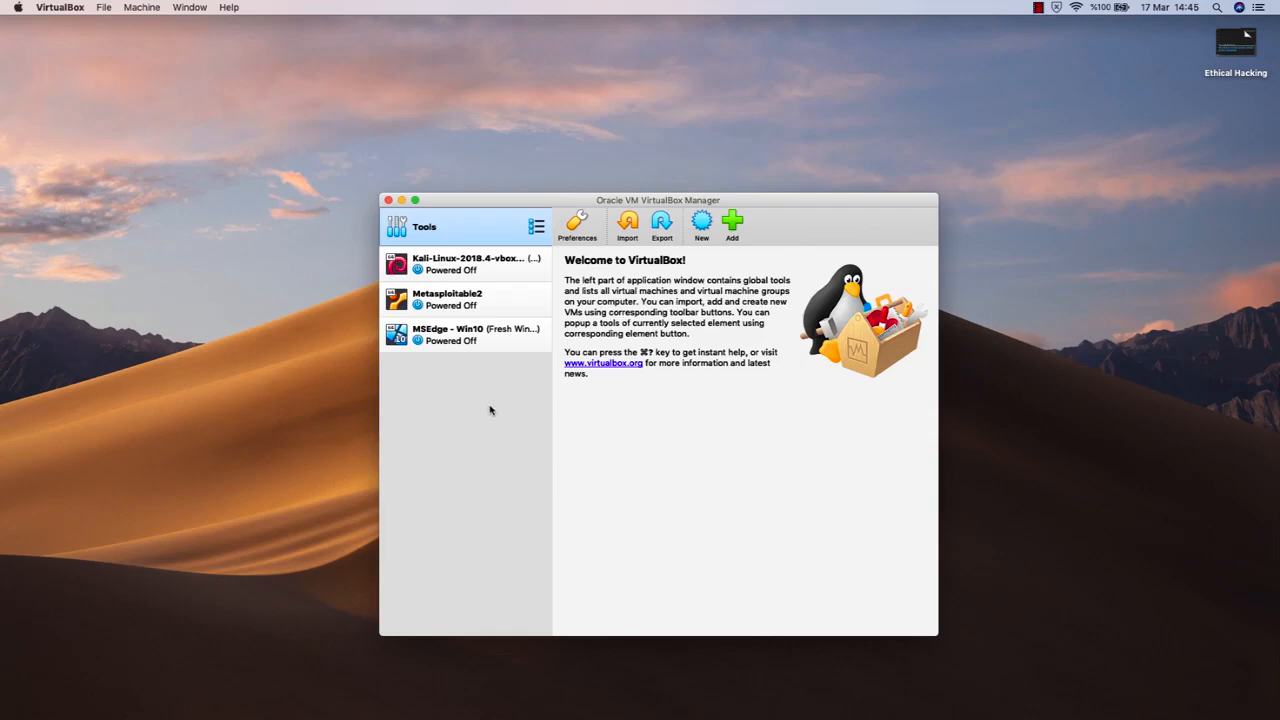
# Review the details of the Kali Linux, Metasploitable2 and MSEdge - Win10 virtual machines
pyautogui.click(505, 262)
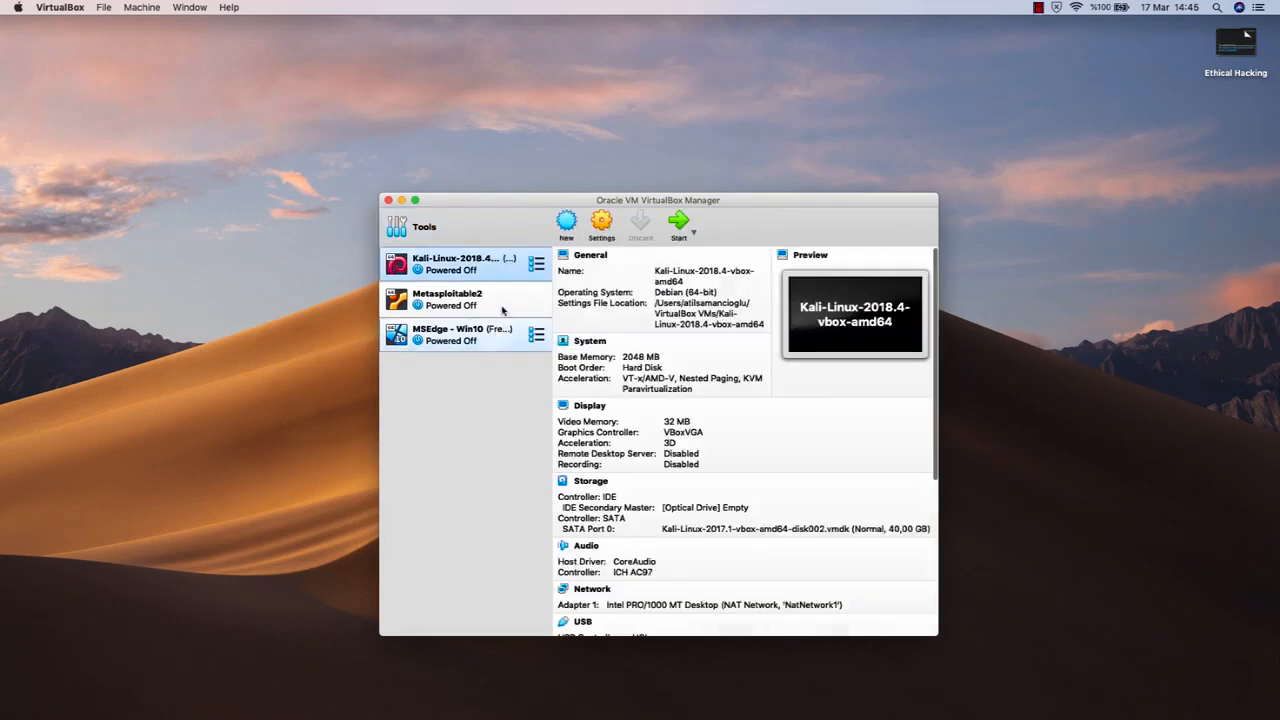
pyautogui.click(494, 298)
pyautogui.click(493, 336)
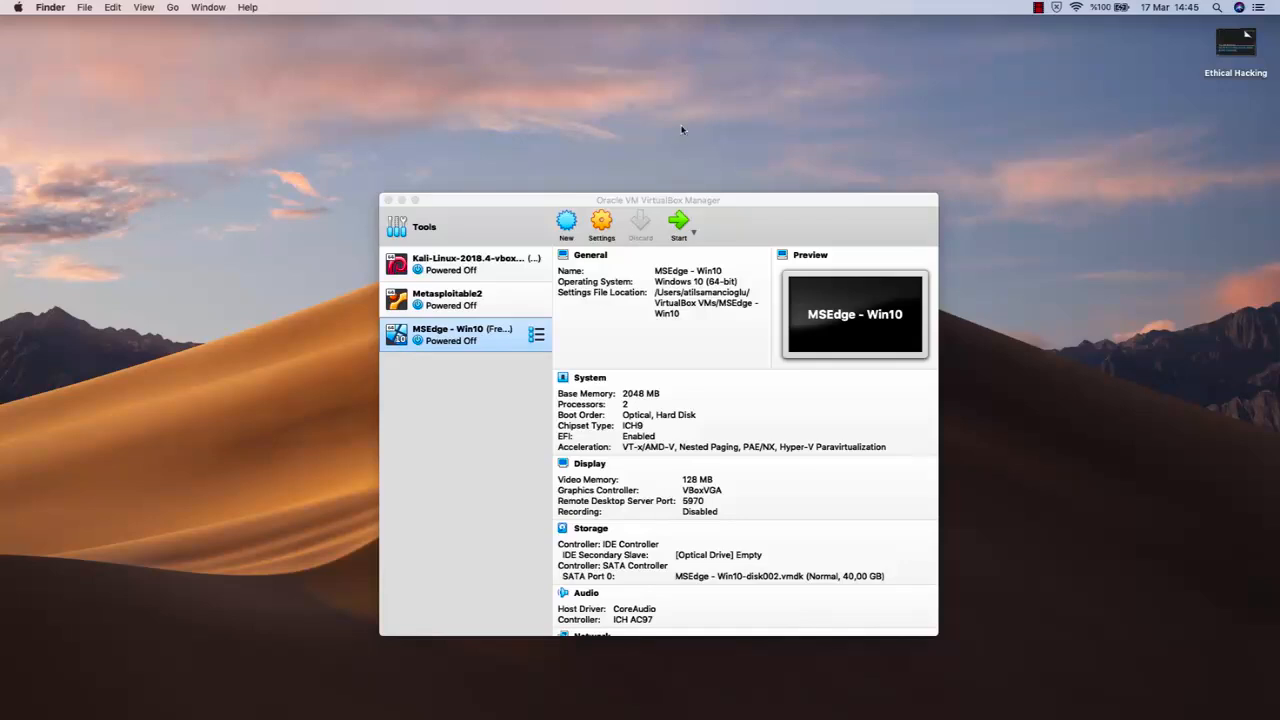
pyautogui.click(658, 200)
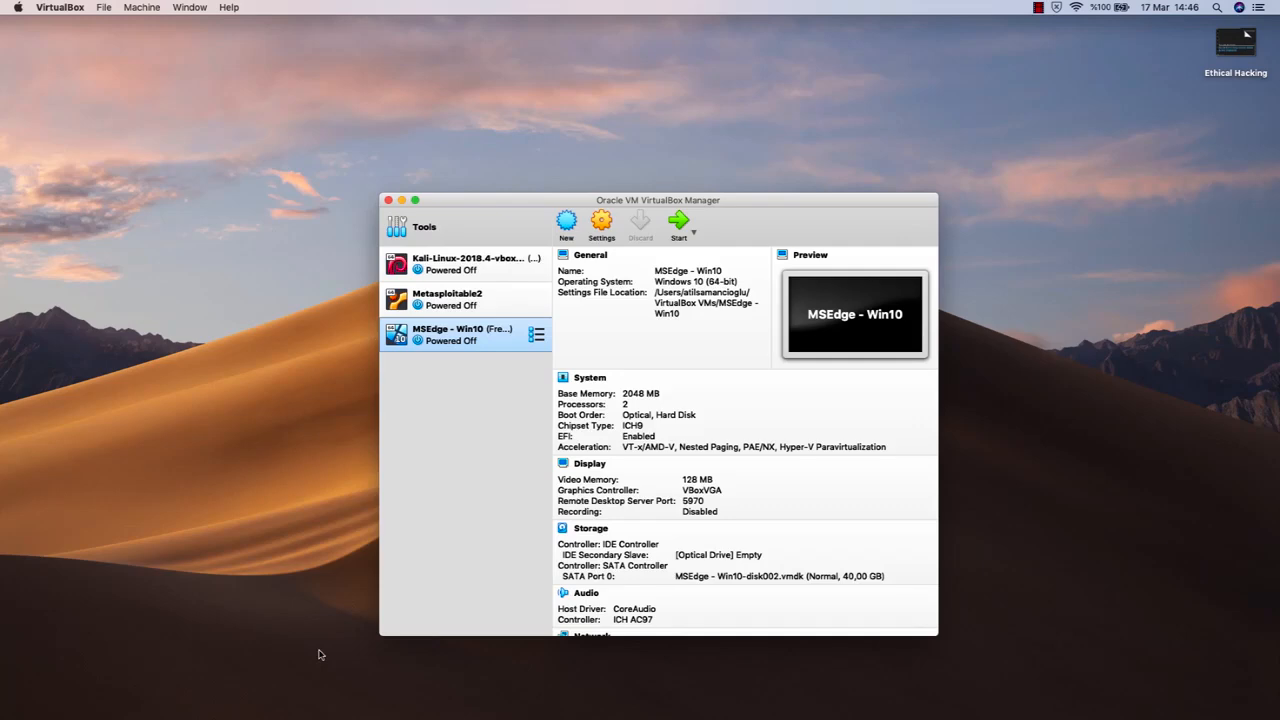
# Switch to Safari and open the Google home page
pyautogui.click(320, 700)
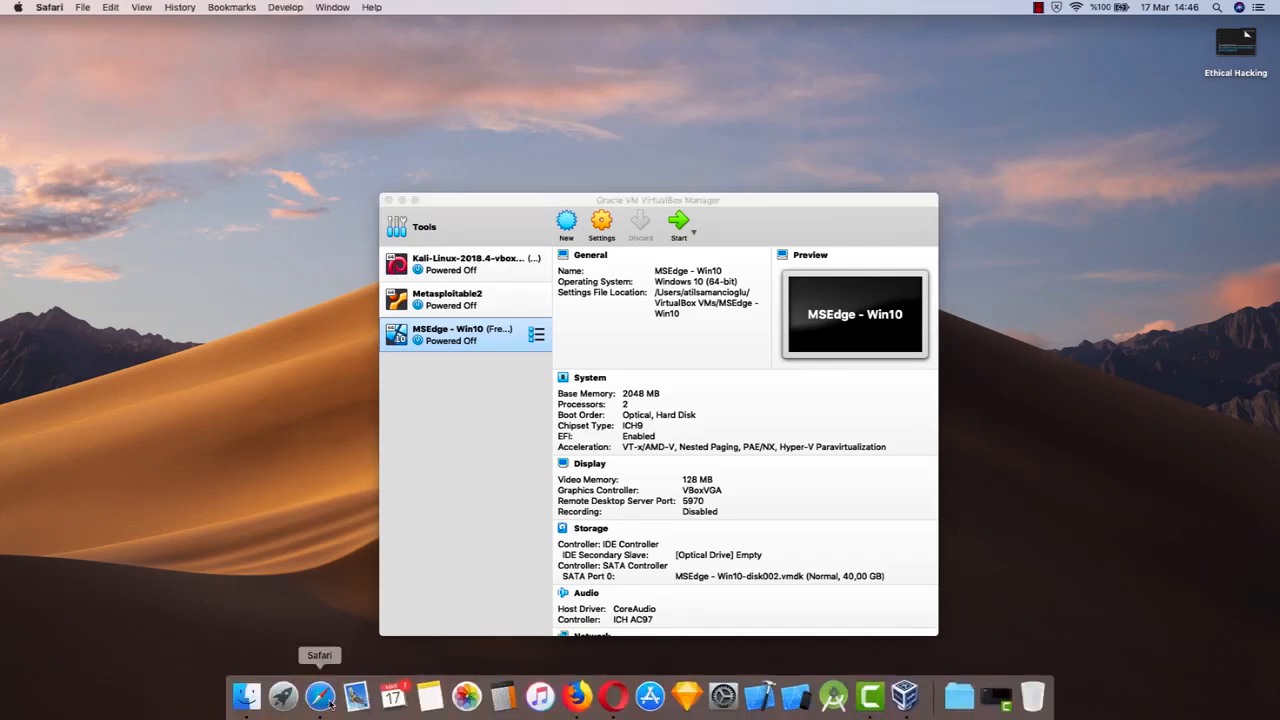
pyautogui.write('google')
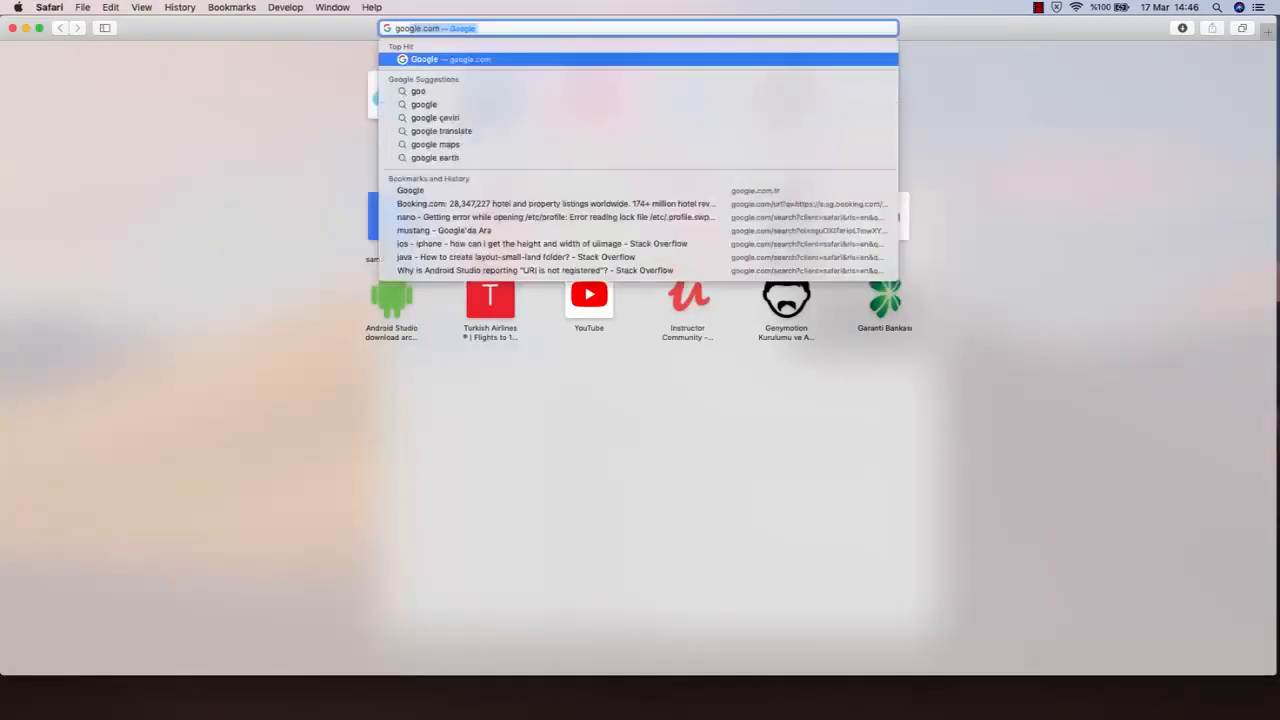
pyautogui.press('Return')
pyautogui.scroll(5, 570, 53)
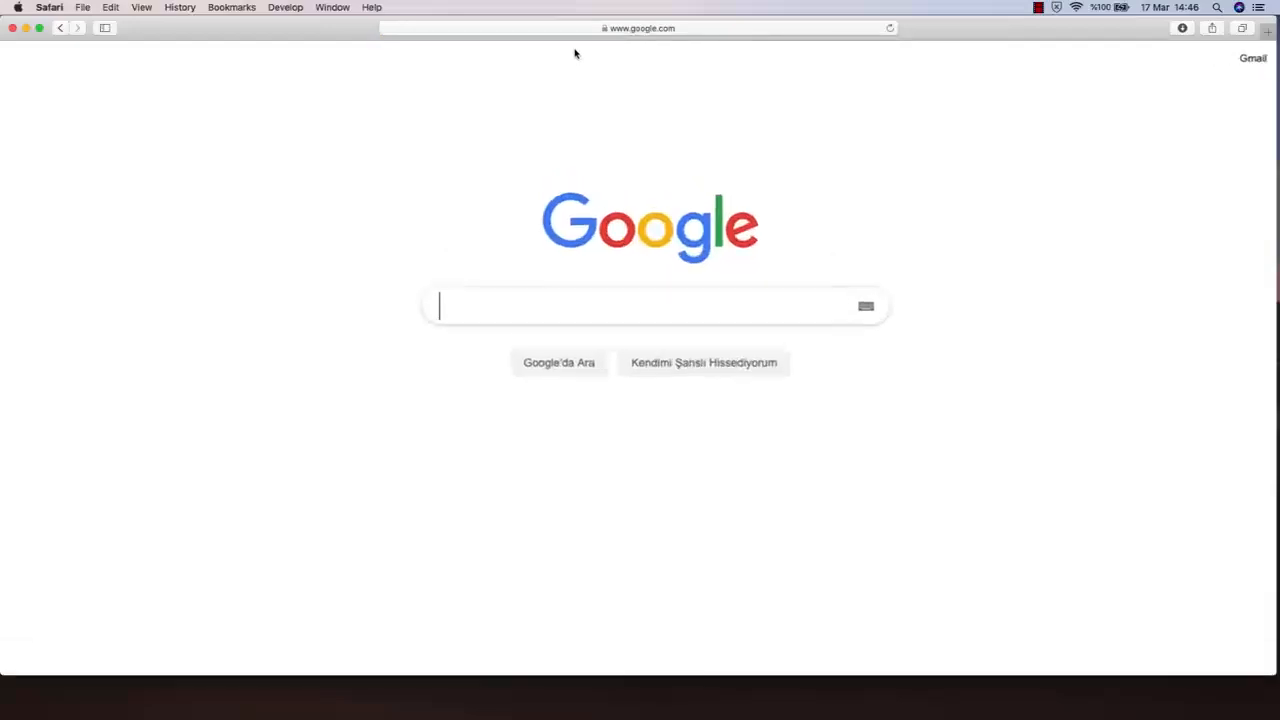
pyautogui.hscroll(3, 575, 53)
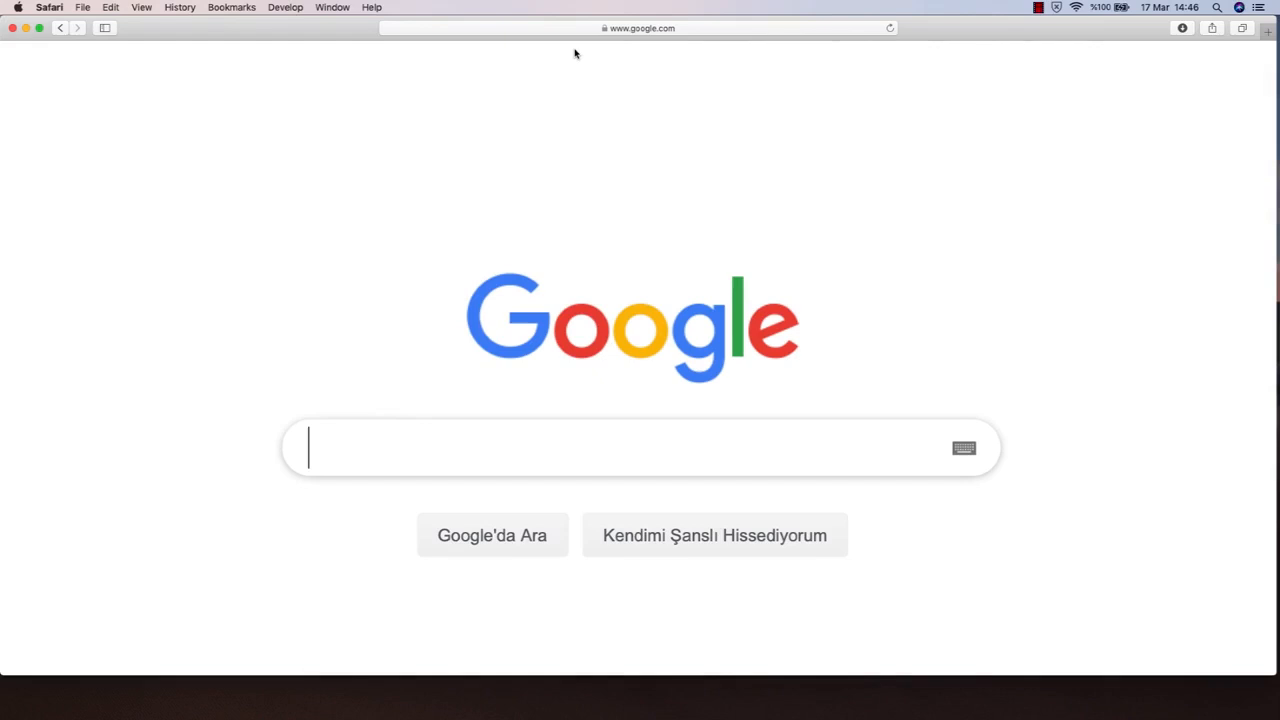
# Search Google for "download kali linux virtualbox"
pyautogui.write('downl')
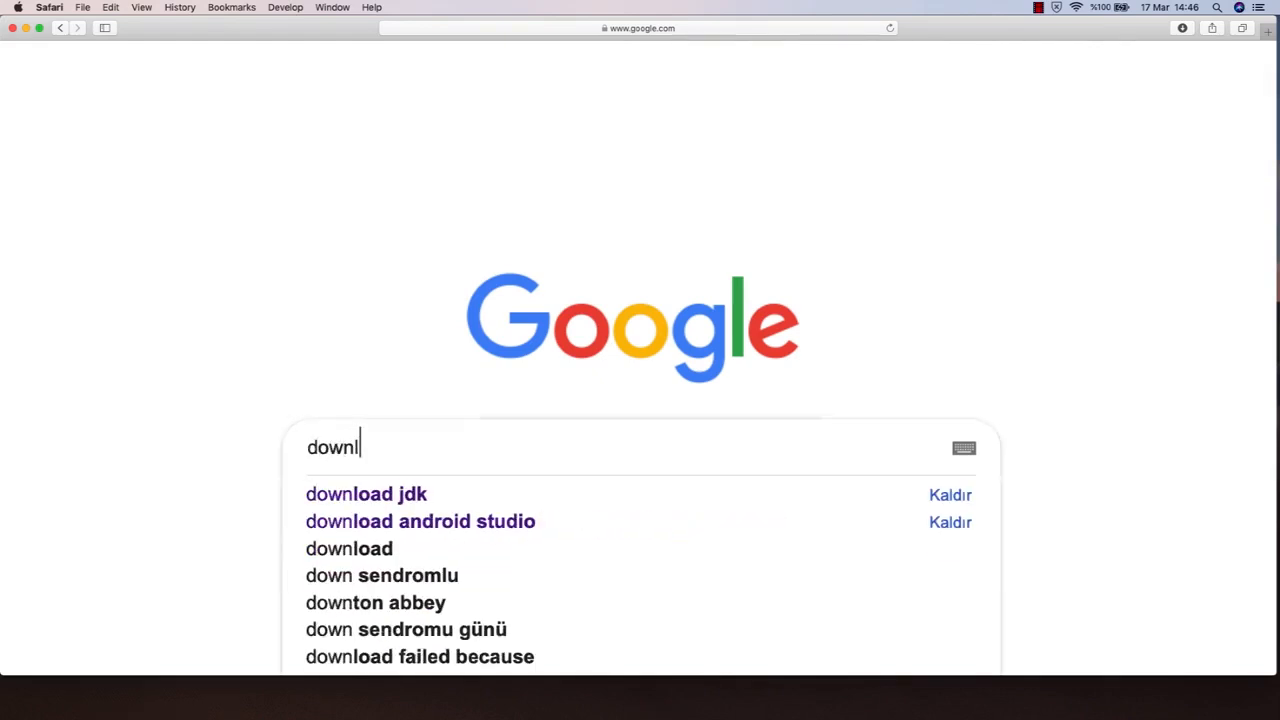
pyautogui.write('oad kali linu')
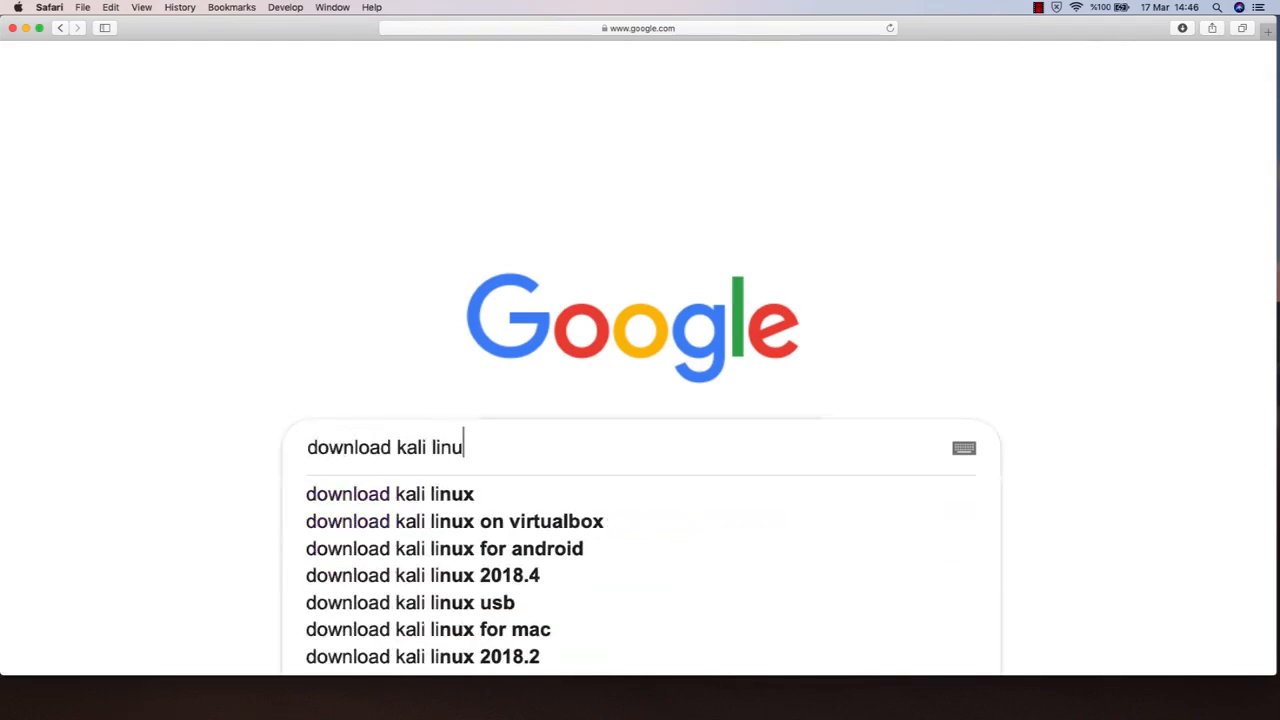
pyautogui.write('x virtualbox')
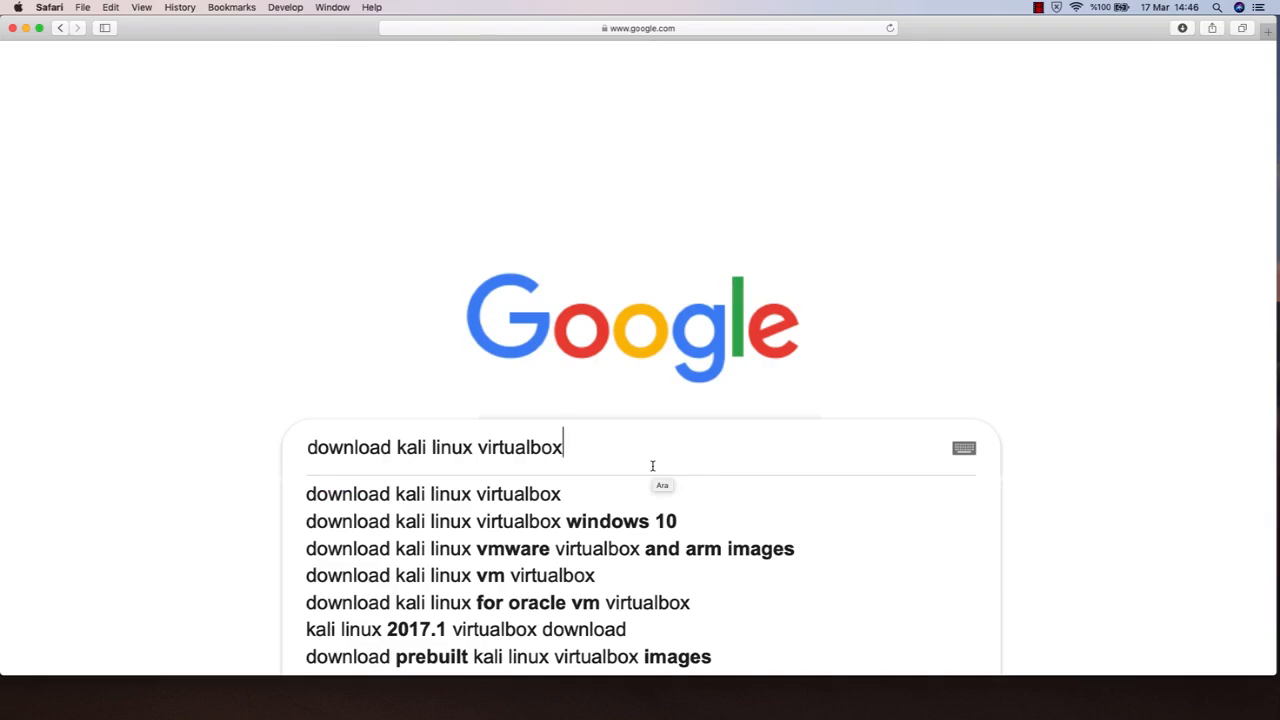
pyautogui.press('Return')
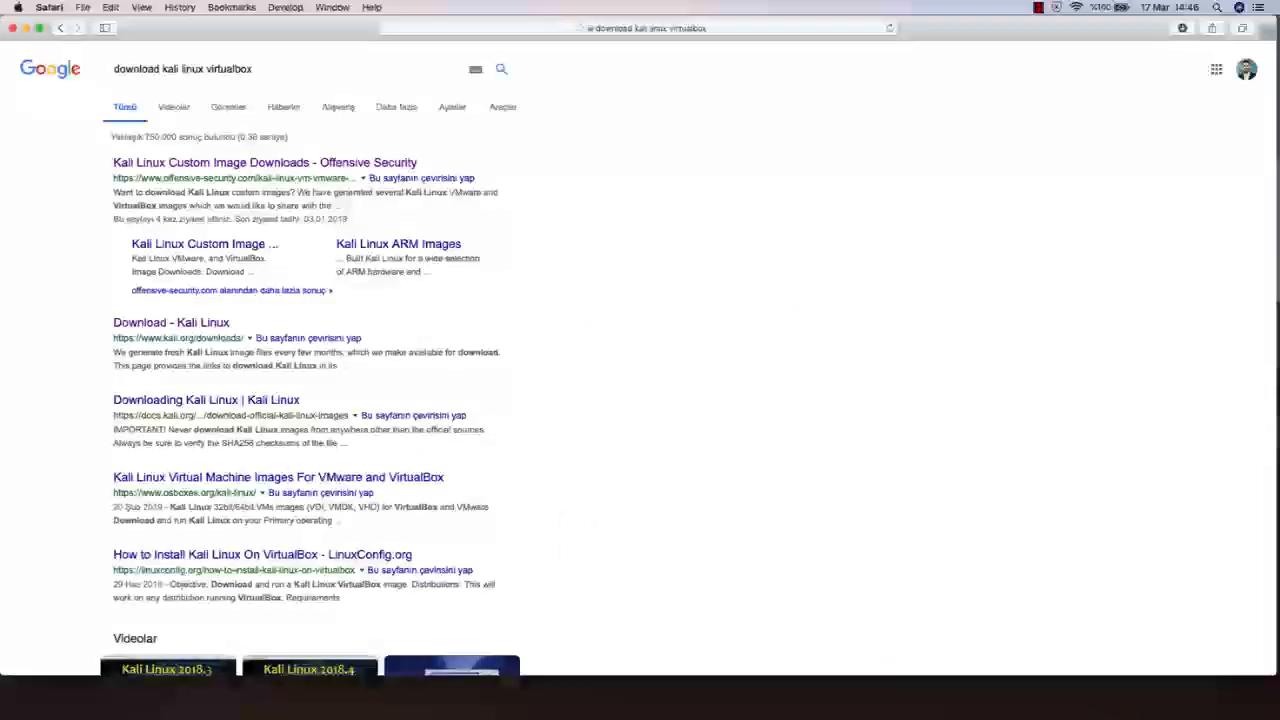
# Open the "Kali Linux Custom Image Downloads - Offensive Security" search result
pyautogui.scroll(3, 584, 452)
pyautogui.scroll(2, 584, 452)
pyautogui.hscroll(-1, 584, 452)
pyautogui.hscroll(-3, 584, 452)
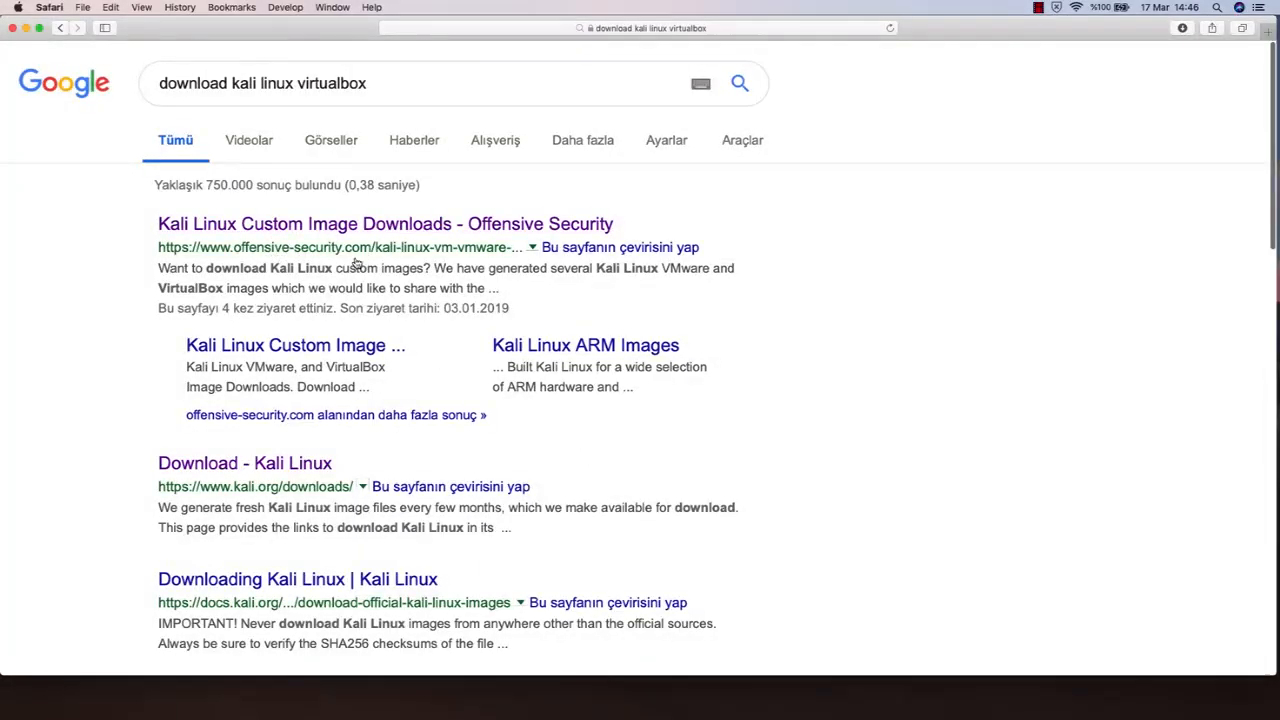
pyautogui.click(424, 229)
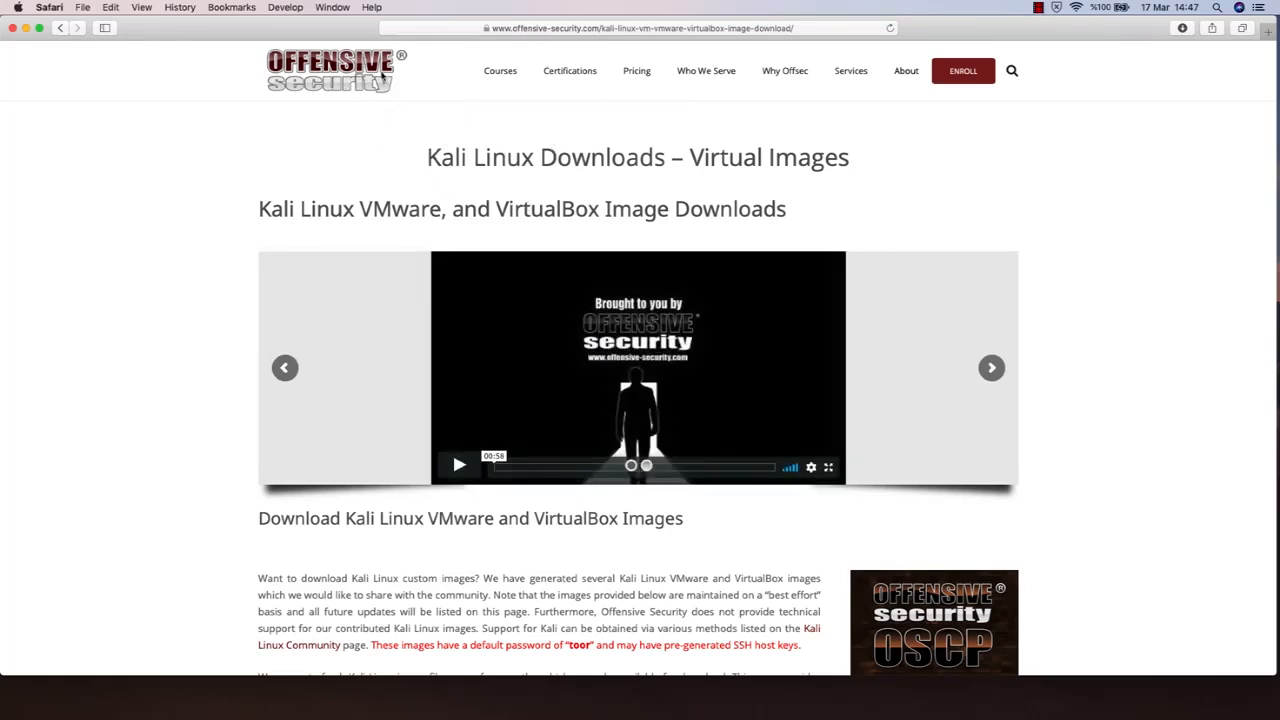
# Show the Kali Linux VirtualBox images and start downloading the Kali Linux Vbox 64 Bit Ova
pyautogui.scroll(-5, 419, 442)
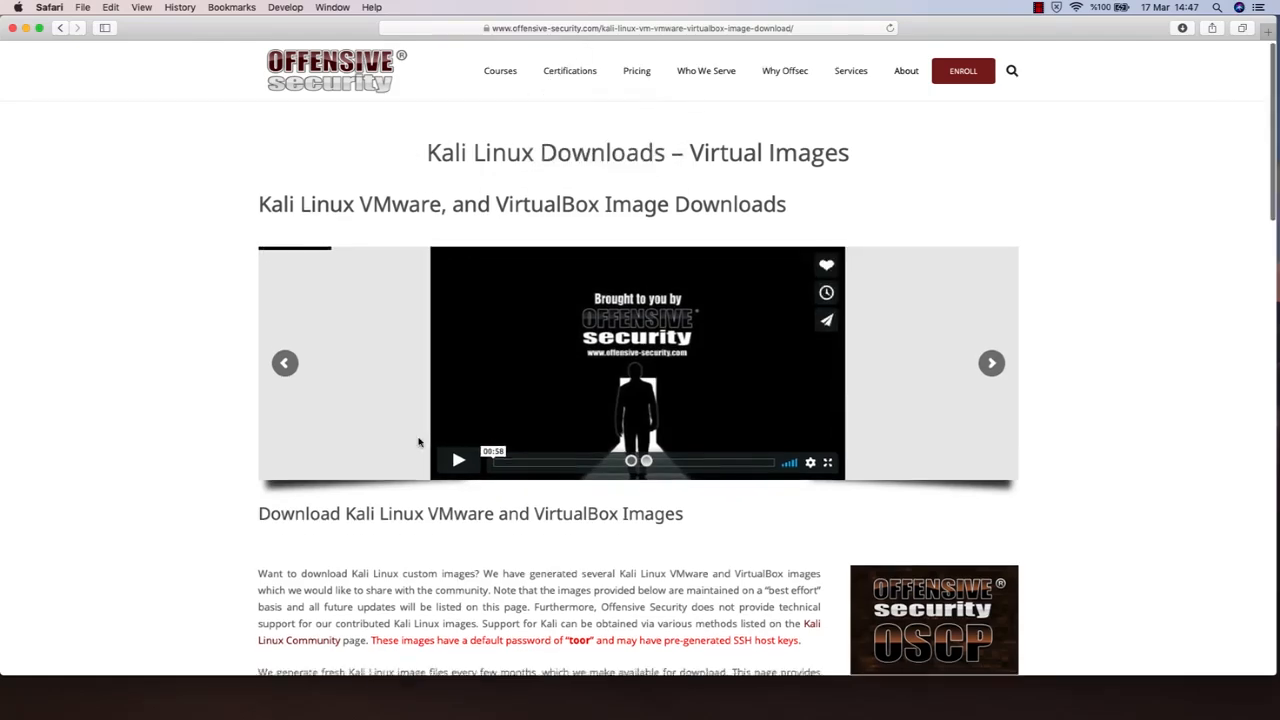
pyautogui.scroll(-2, 419, 442)
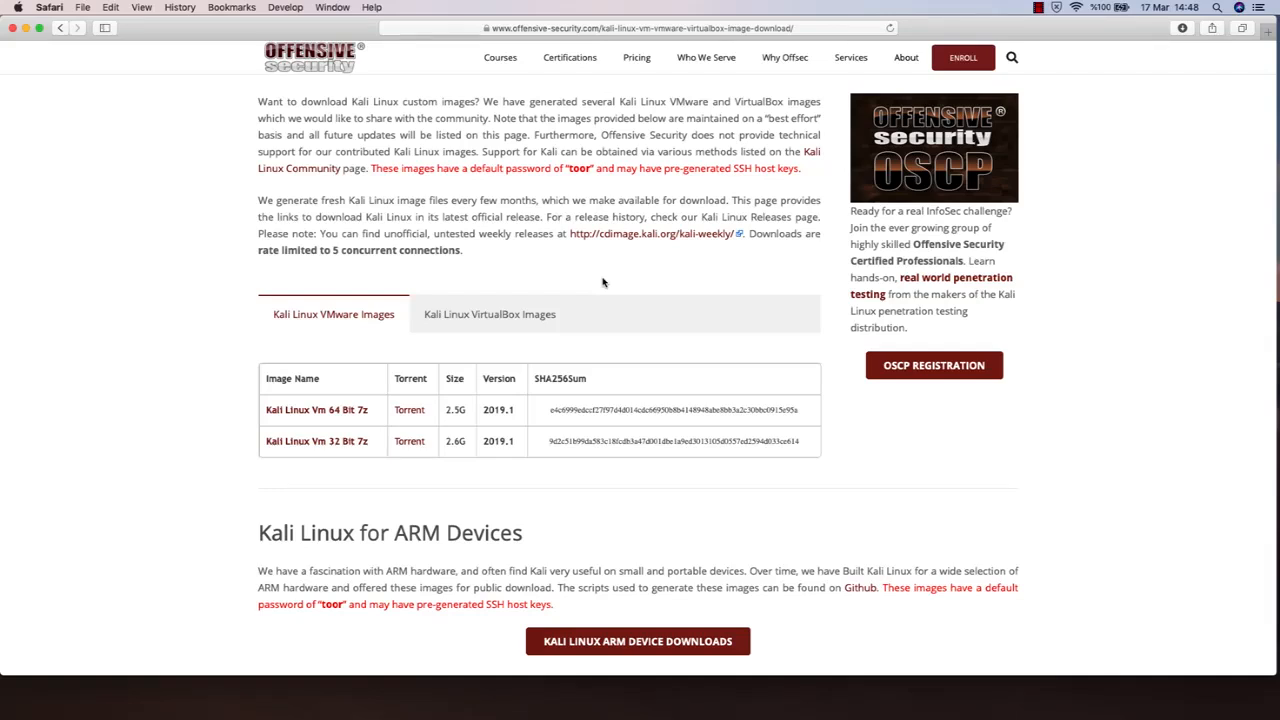
pyautogui.click(494, 316)
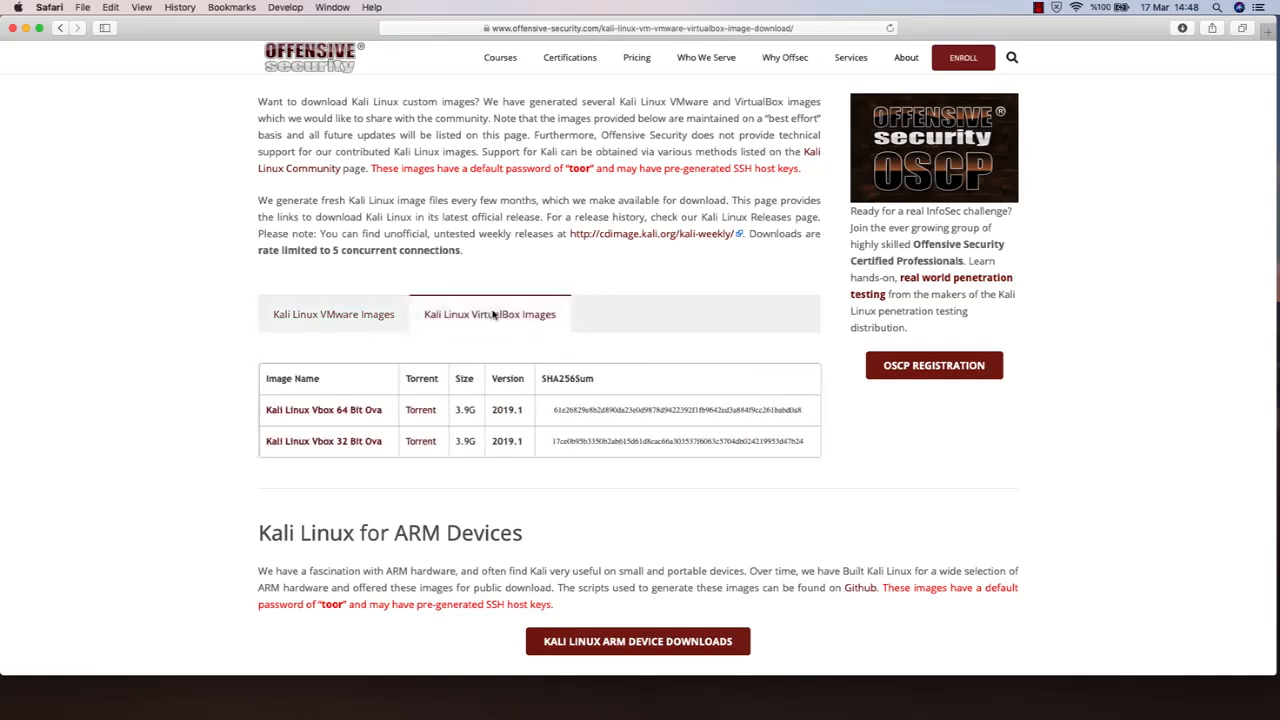
pyautogui.scroll(1, 653, 315)
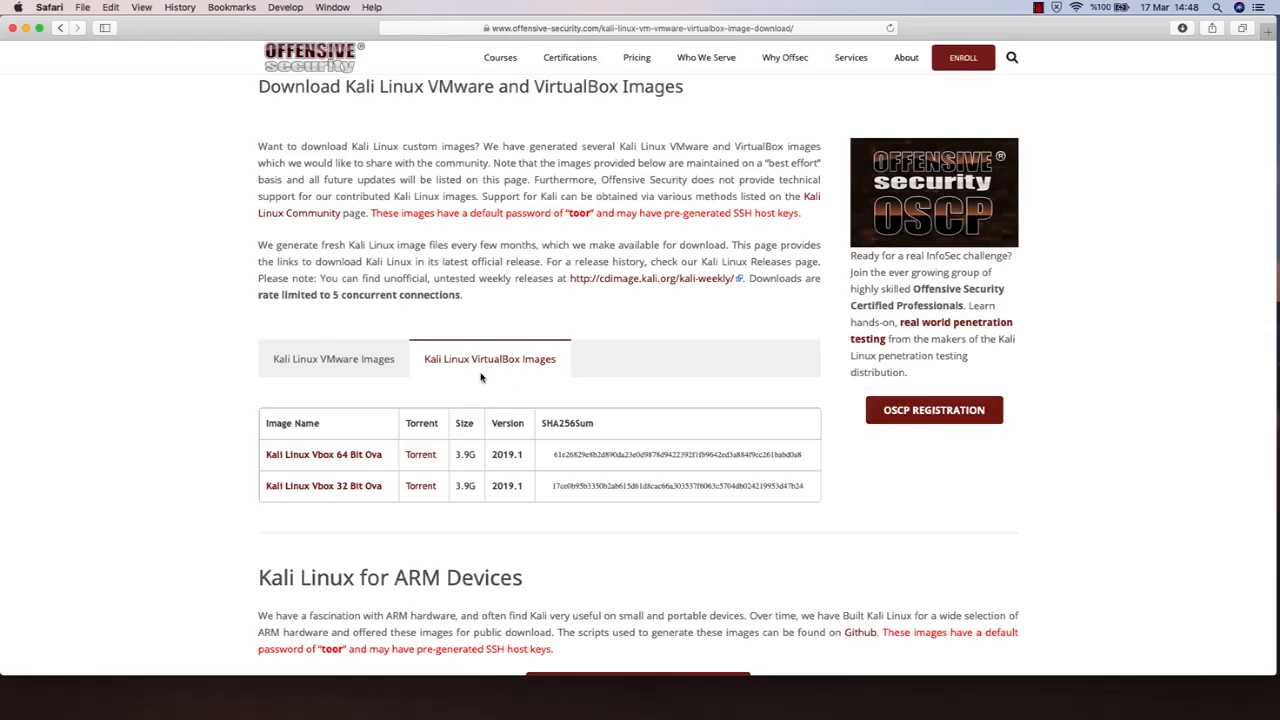
pyautogui.scroll(-1, 480, 377)
pyautogui.scroll(-5, 480, 377)
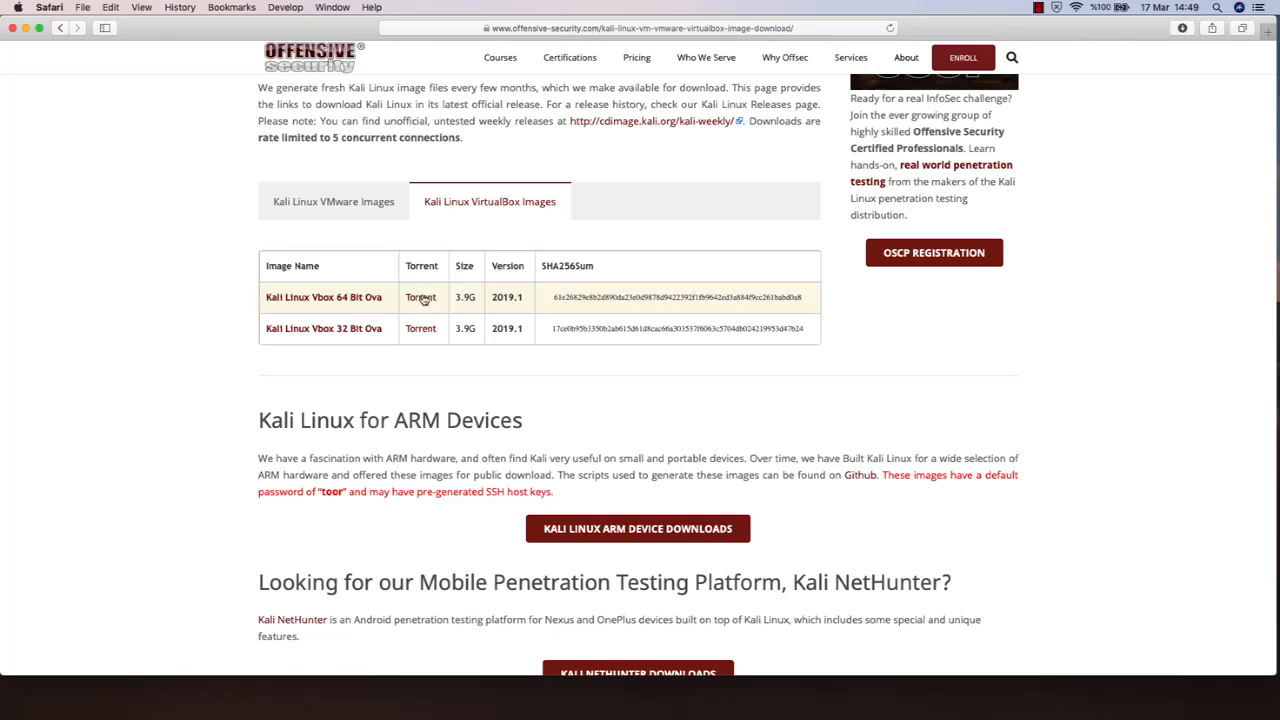
pyautogui.click(341, 299)
# Stop the running kali-linux-2019.1-vbox-amd64.ova download and close the Safari window
pyautogui.click(1182, 28)
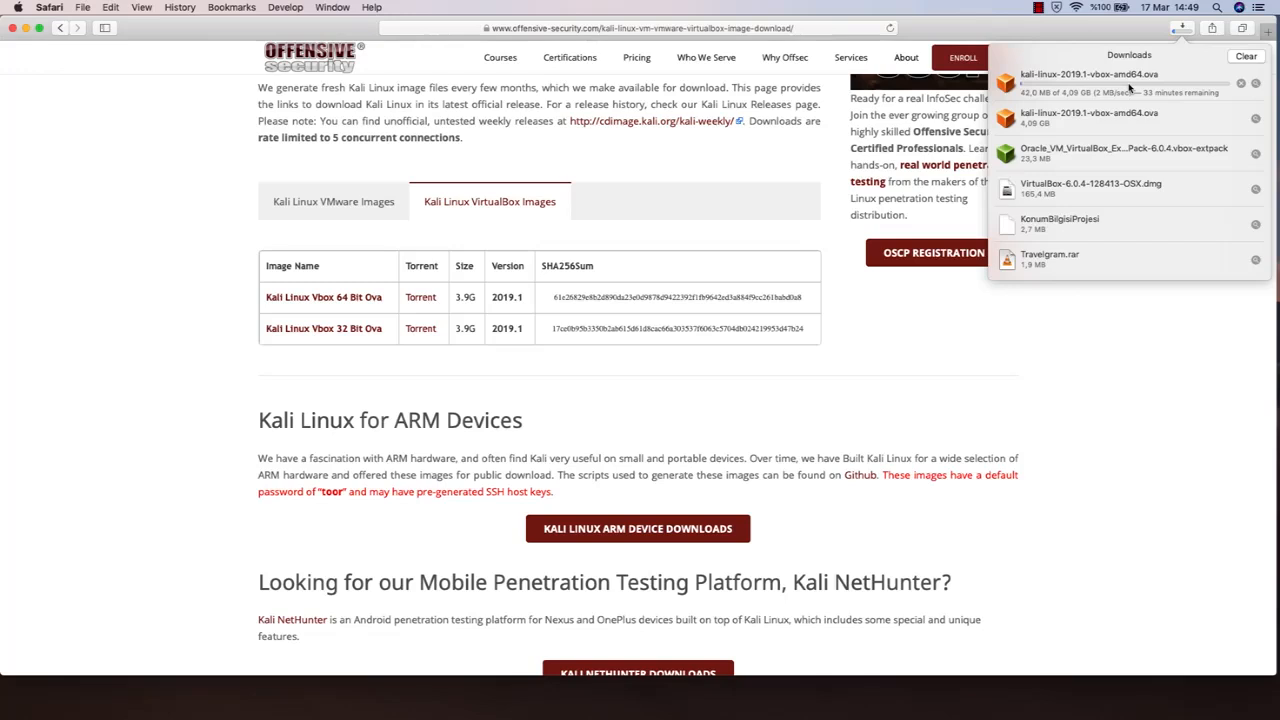
pyautogui.click(1241, 84)
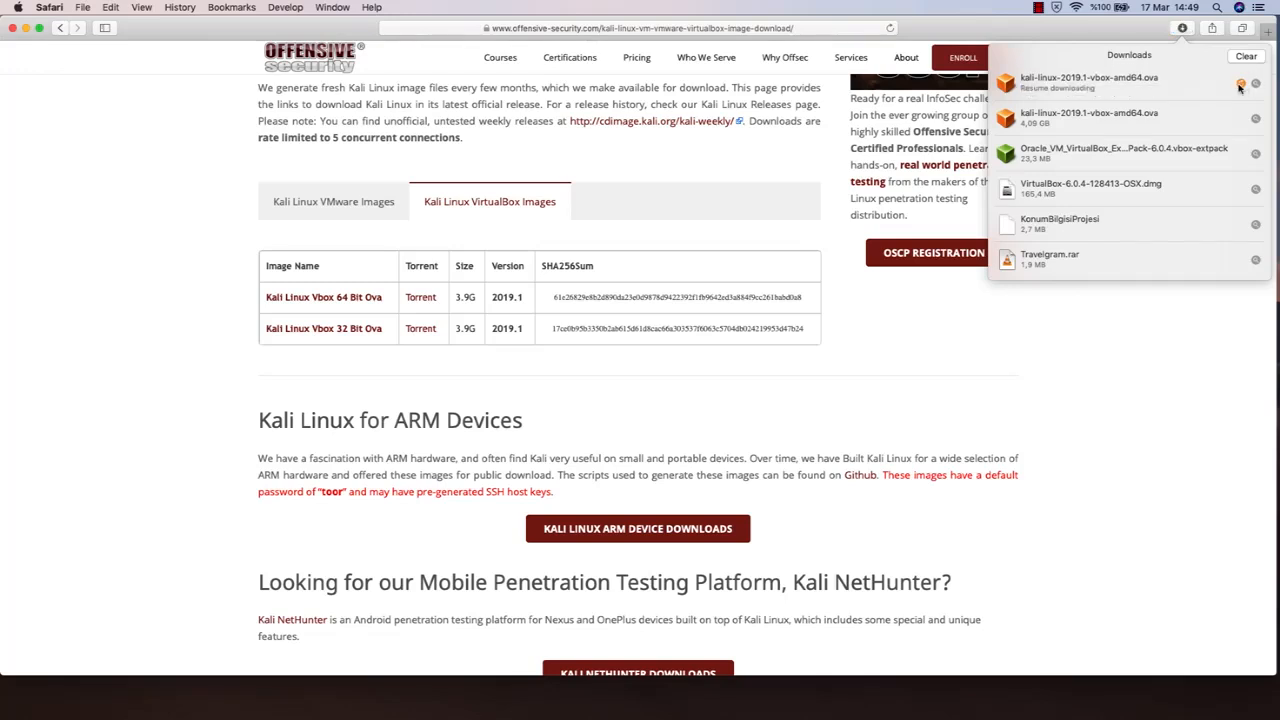
pyautogui.click(986, 152)
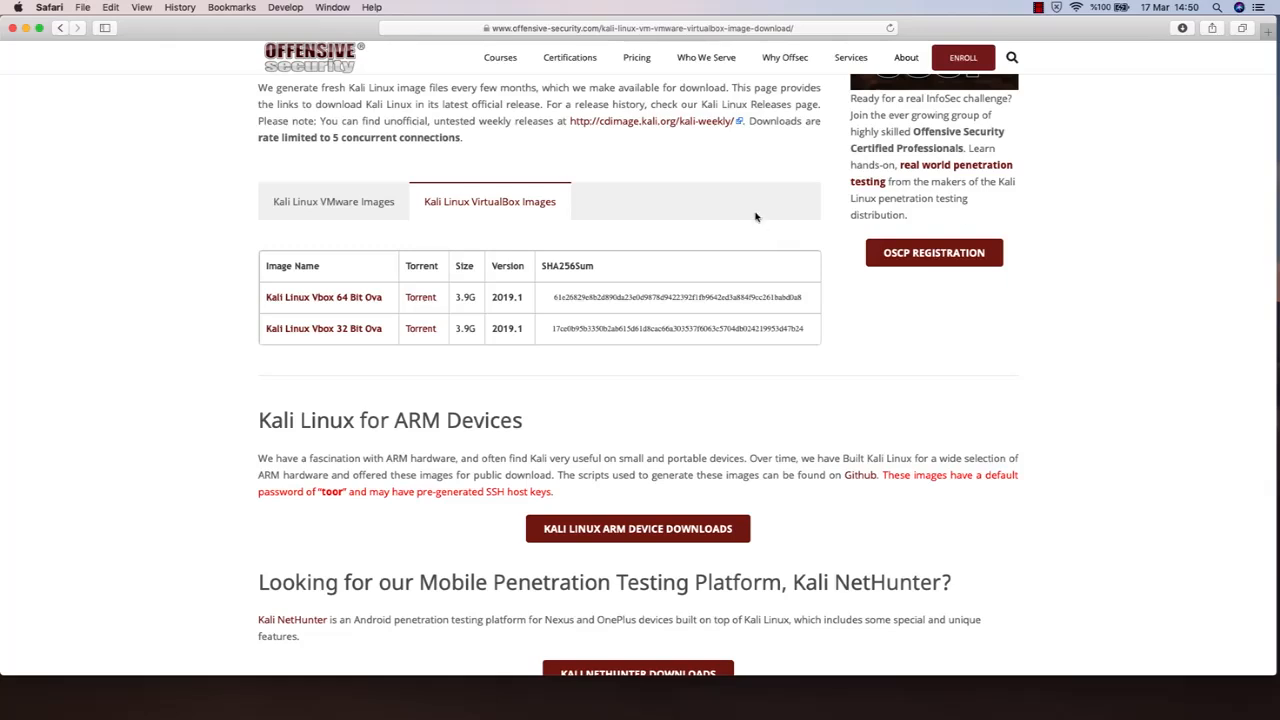
pyautogui.scroll(1, 671, 240)
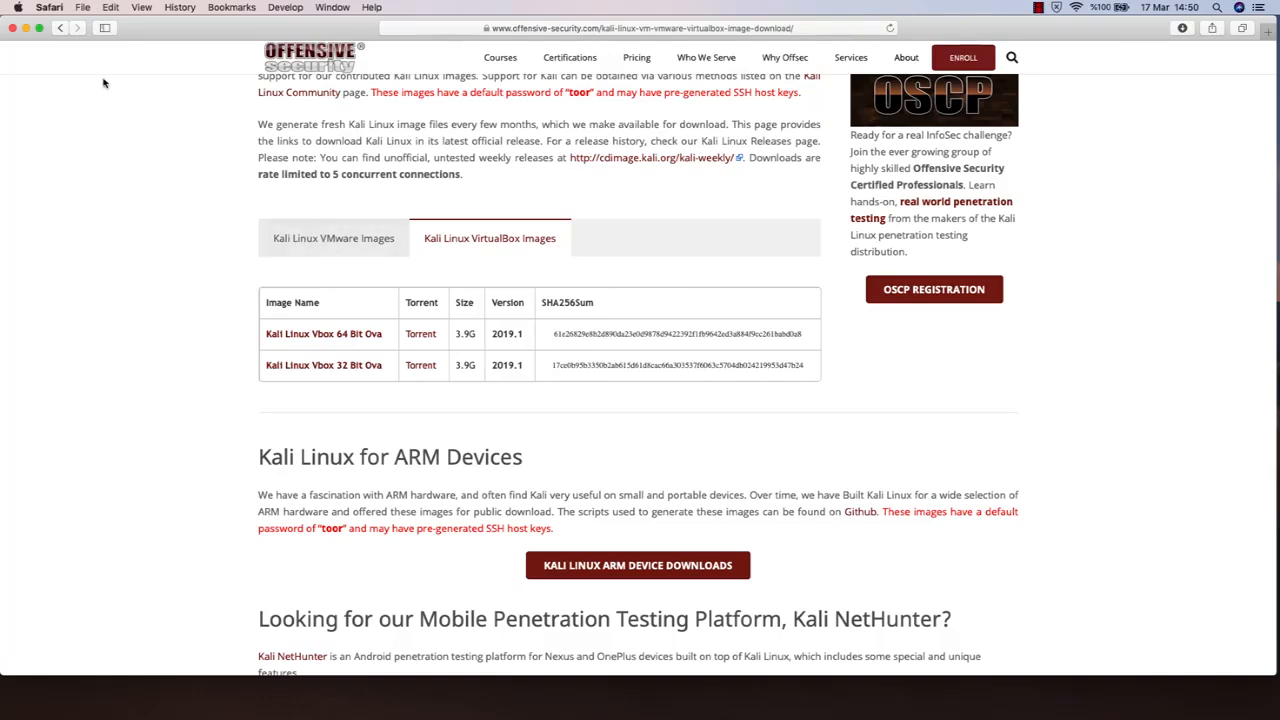
pyautogui.click(12, 29)
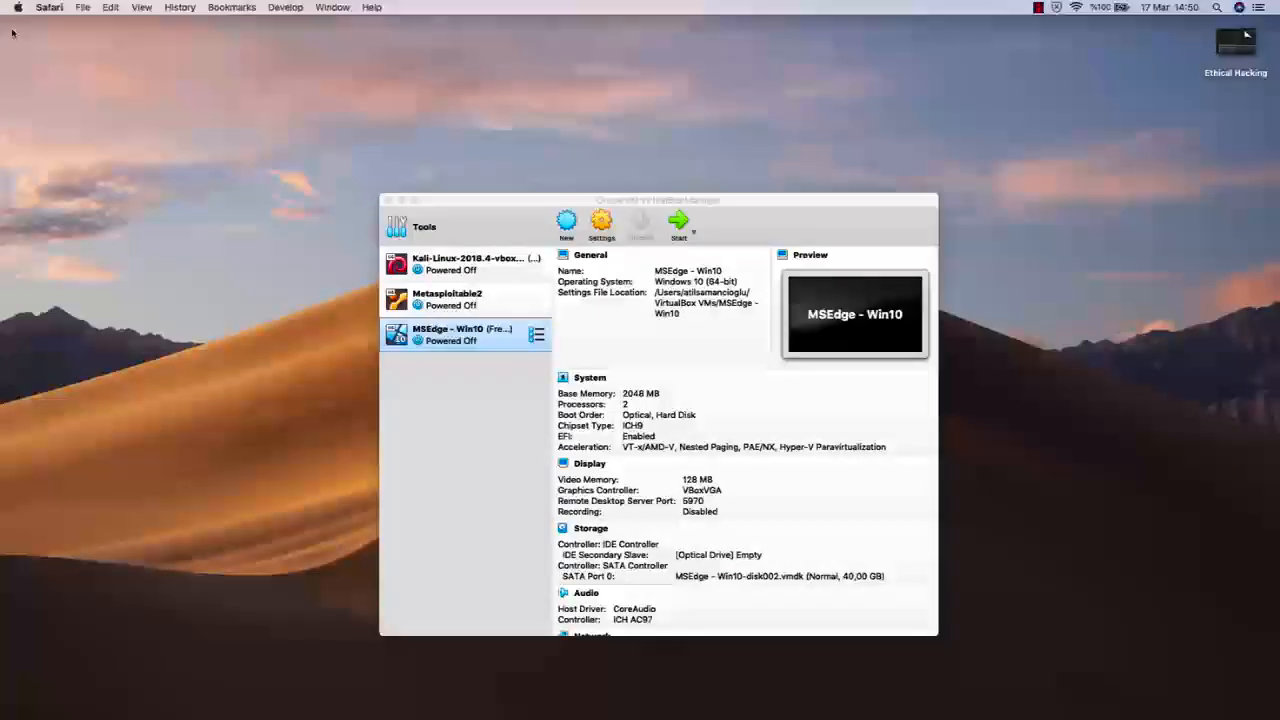
# Move the partial kali-linux-2019.1-vbox-amd64.ova.download file from the Downloads folder to the Trash in Finder
pyautogui.click(493, 207)
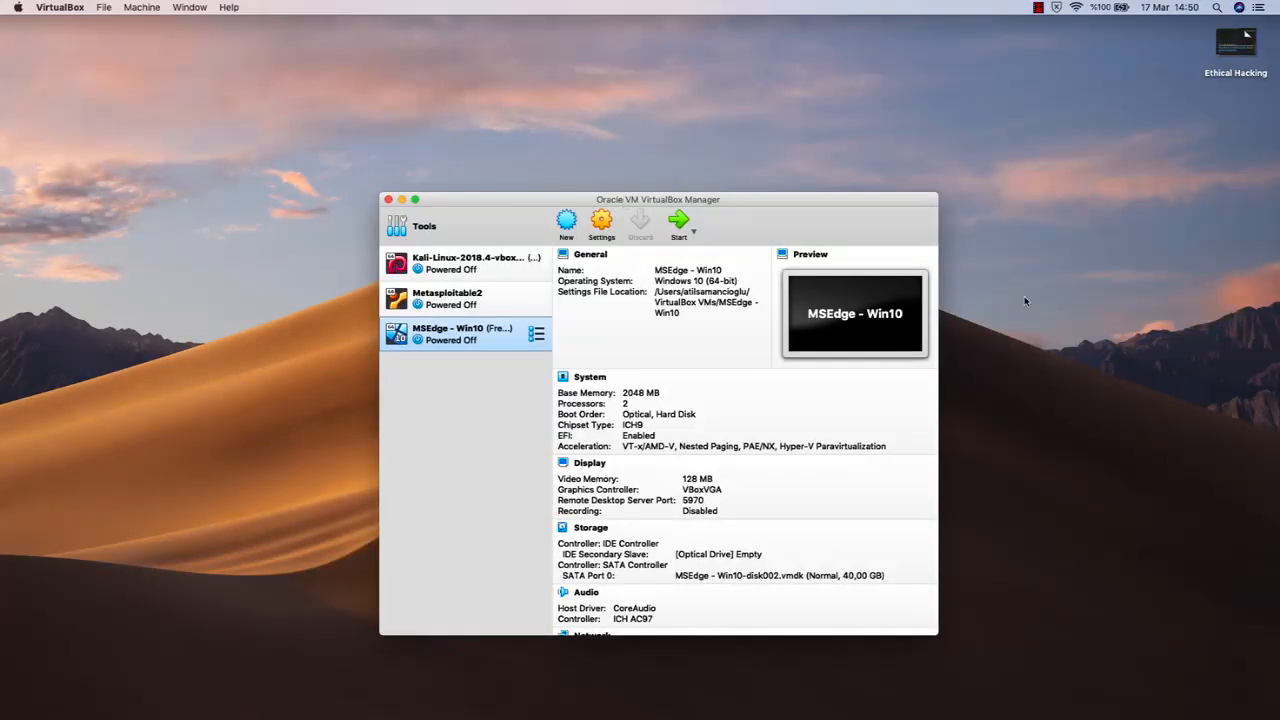
pyautogui.moveTo(792, 714)
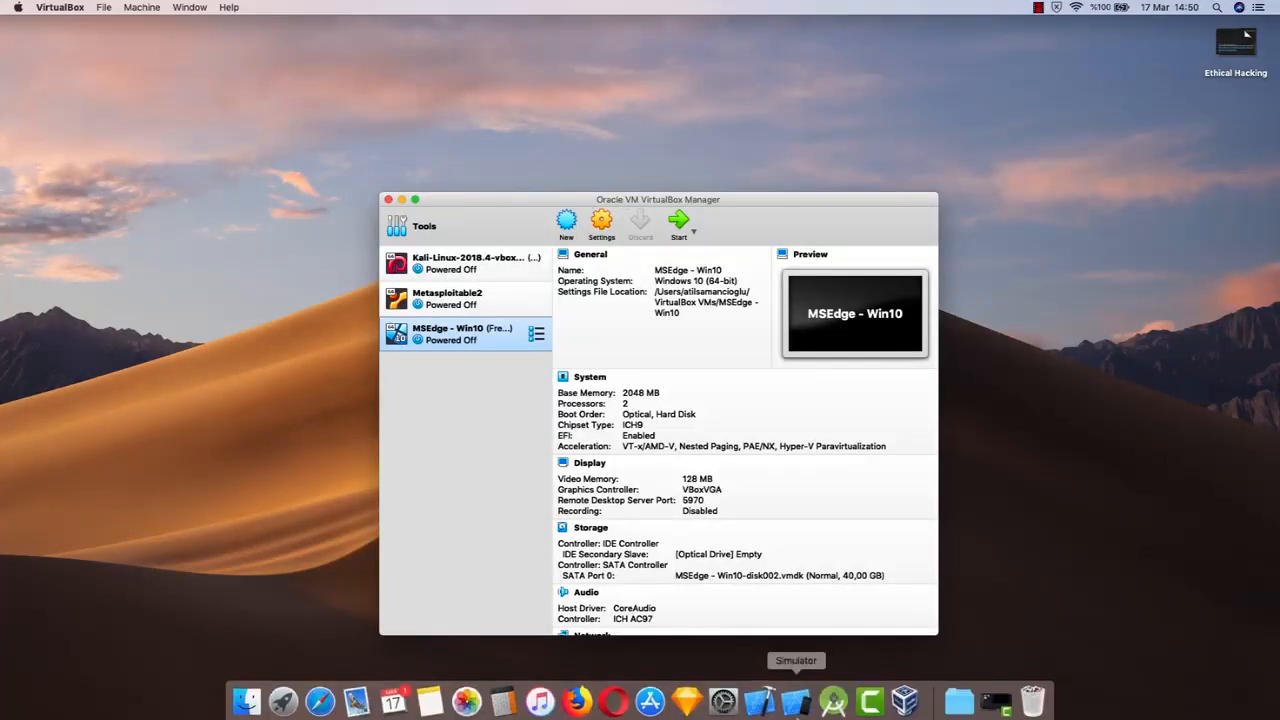
pyautogui.click(958, 706)
pyautogui.click(976, 390)
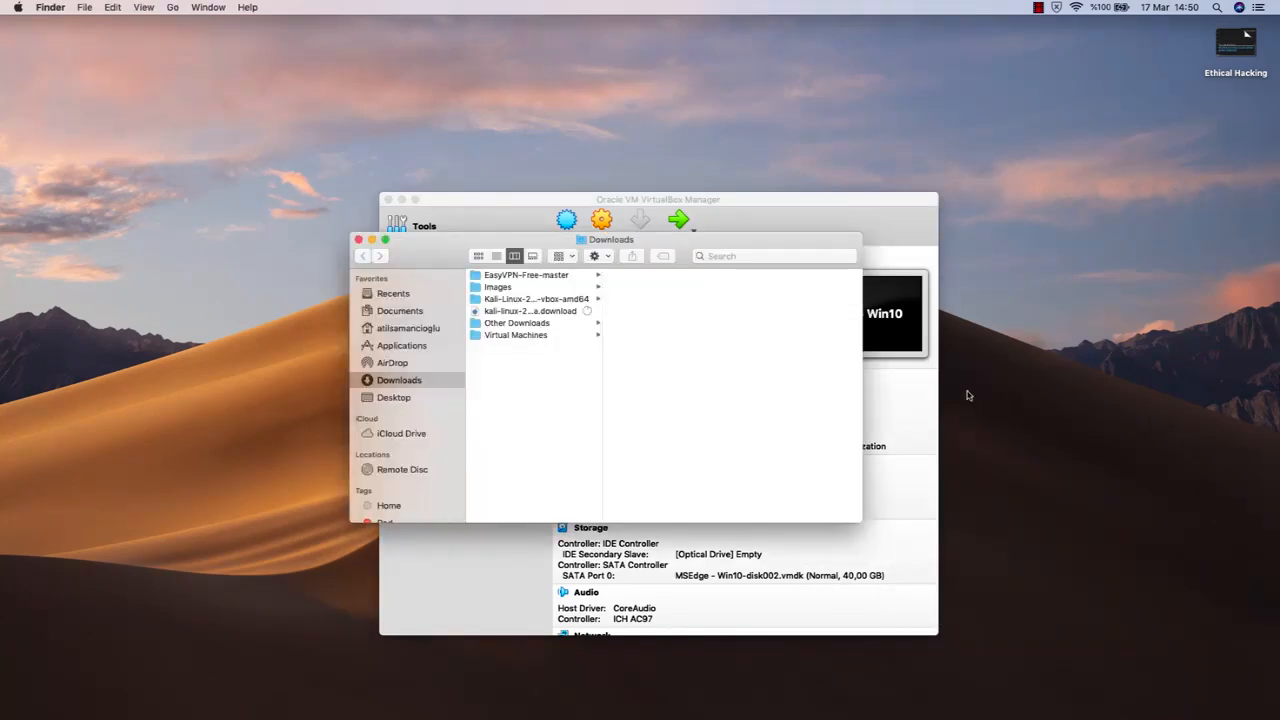
pyautogui.click(528, 313)
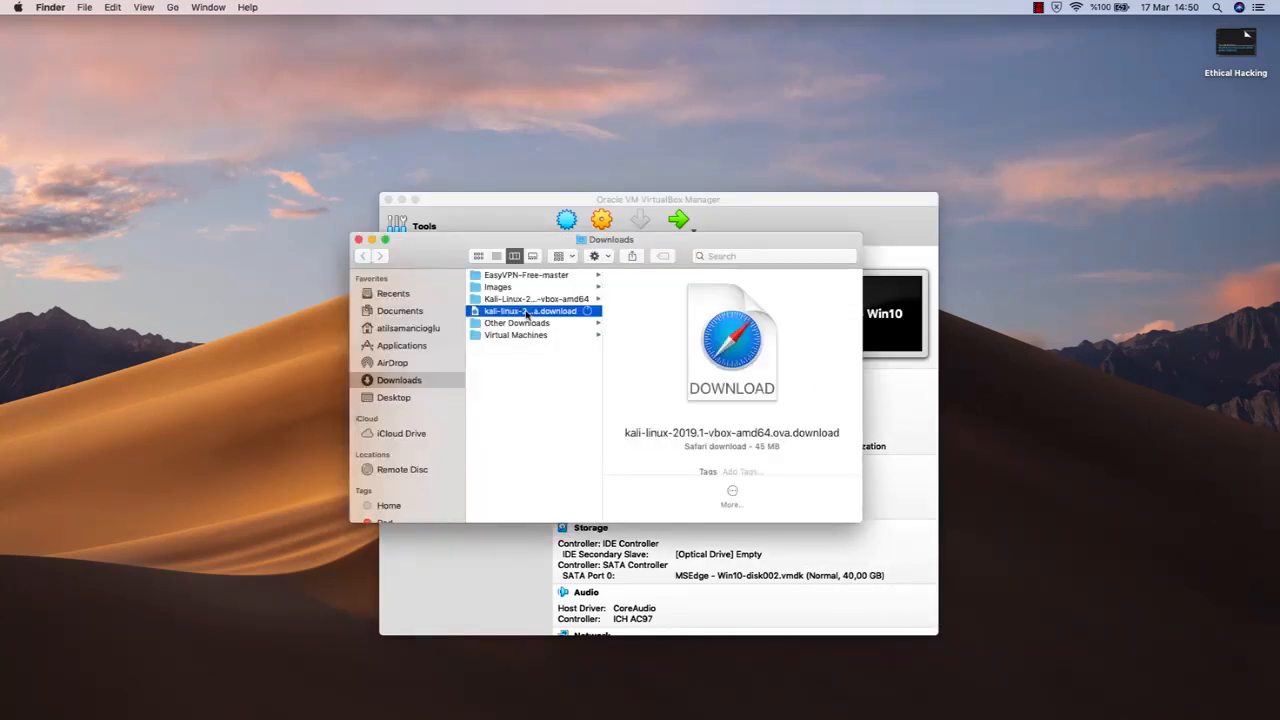
pyautogui.rightClick(540, 312)
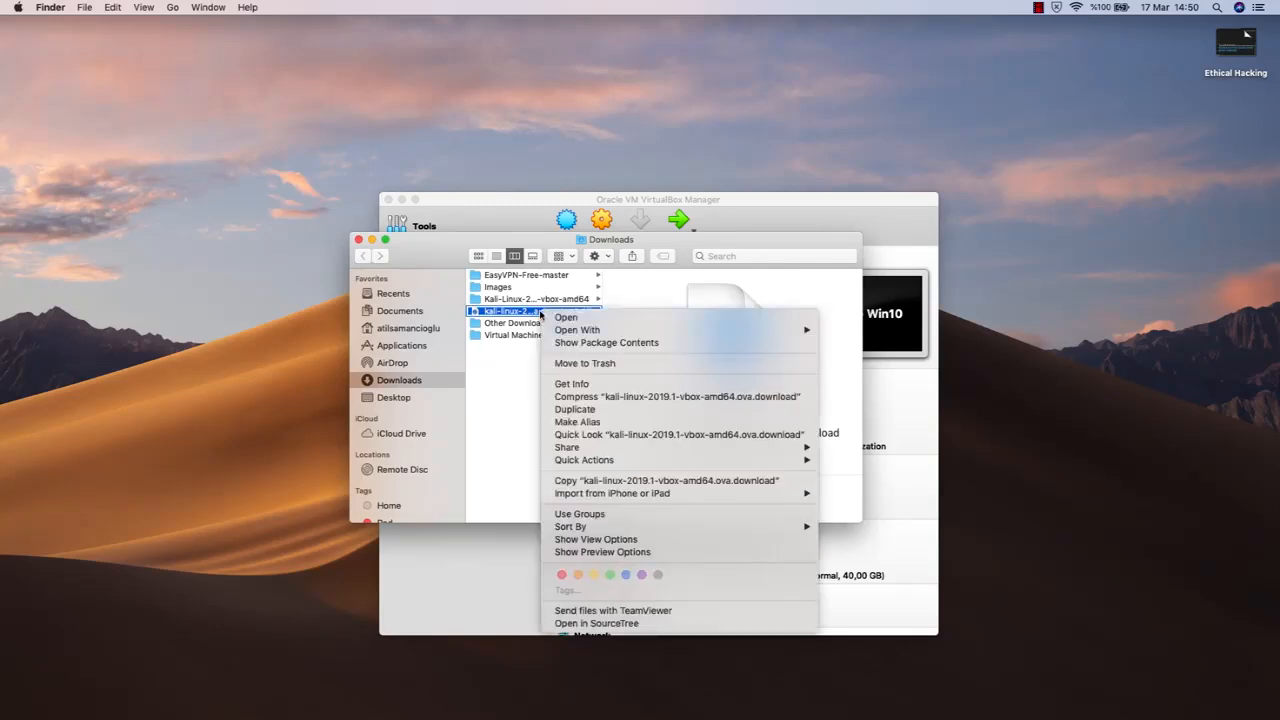
pyautogui.click(588, 366)
# Look through the image files in the Virtual Machines folder, close the Finder window and return to VirtualBox
pyautogui.click(540, 325)
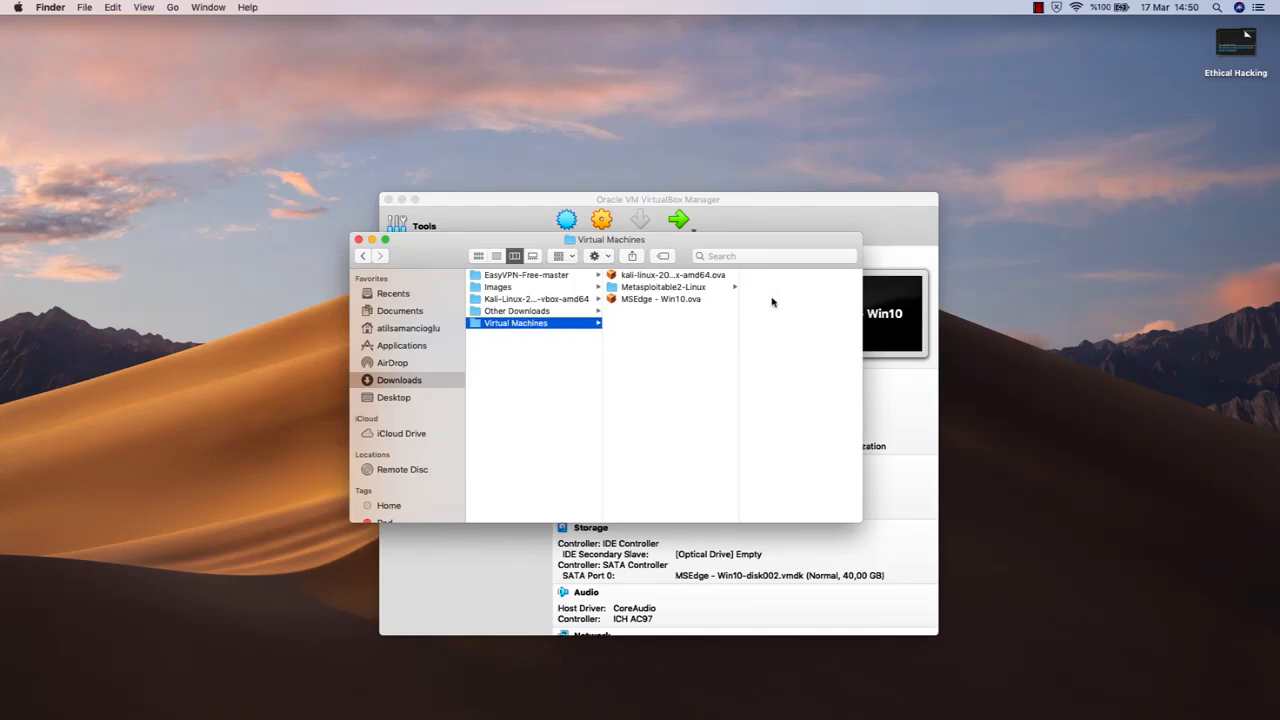
pyautogui.moveTo(606, 241)
pyautogui.mouseDown()
pyautogui.moveTo(656, 331)
pyautogui.moveTo(711, 294)
pyautogui.moveTo(727, 329)
pyautogui.mouseUp()
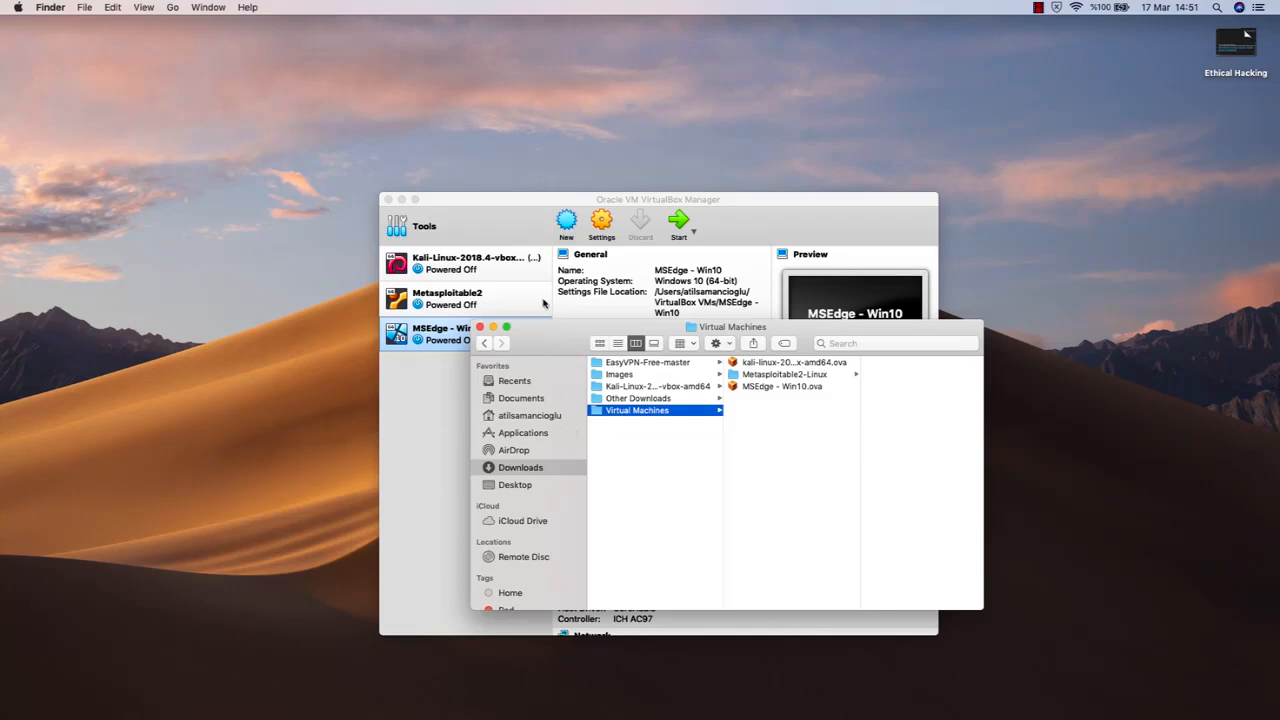
pyautogui.click(478, 332)
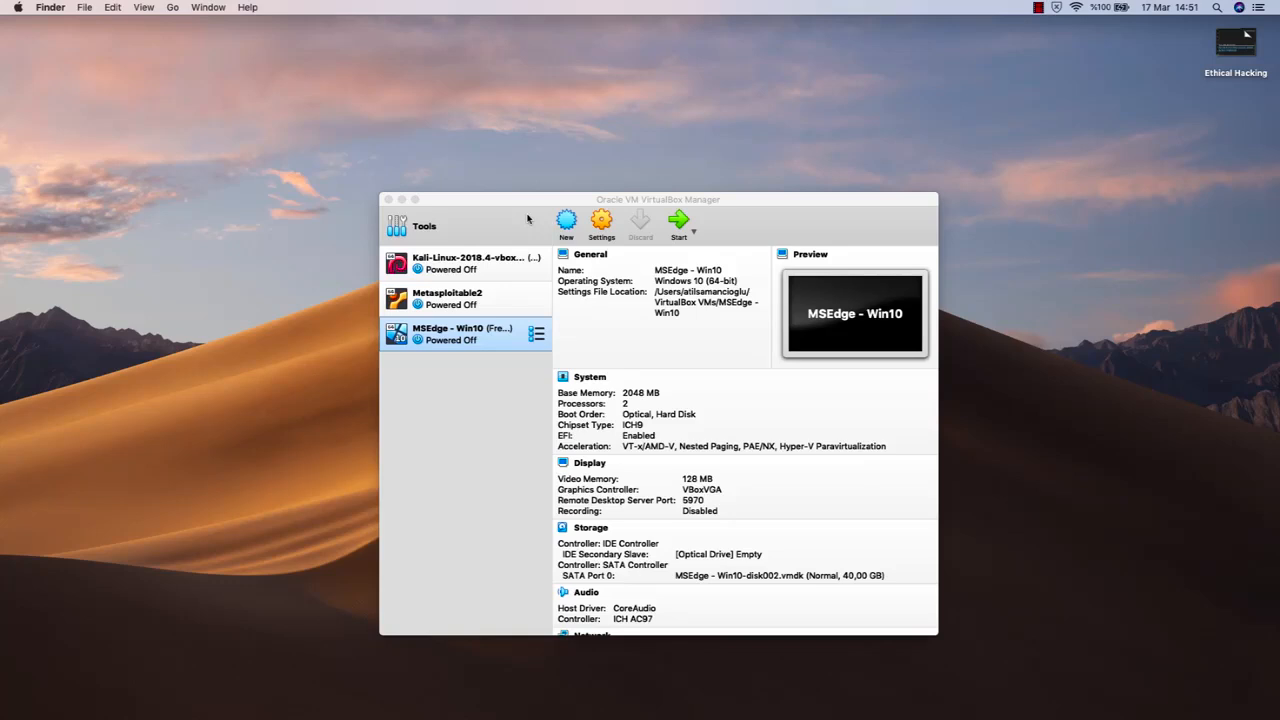
pyautogui.click(584, 200)
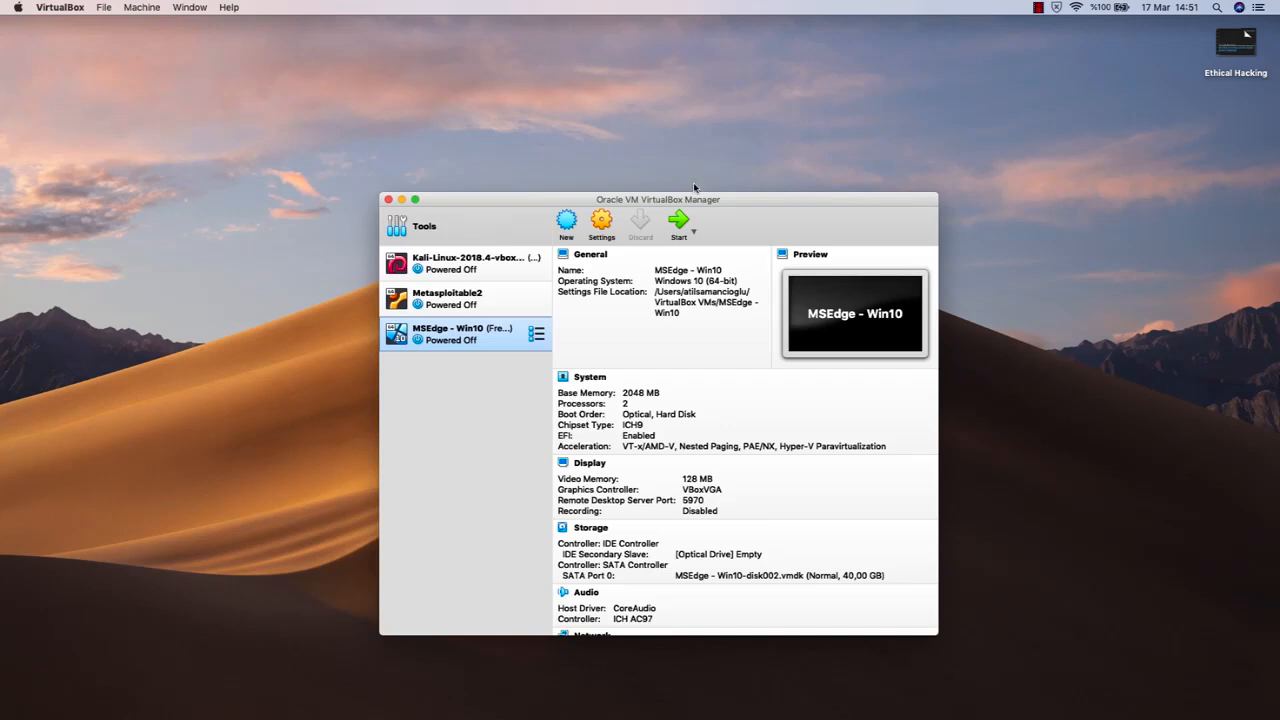
# Open the Downloads folder in Finder and show the contents of its Virtual Machines folder
pyautogui.click(946, 705)
pyautogui.click(977, 432)
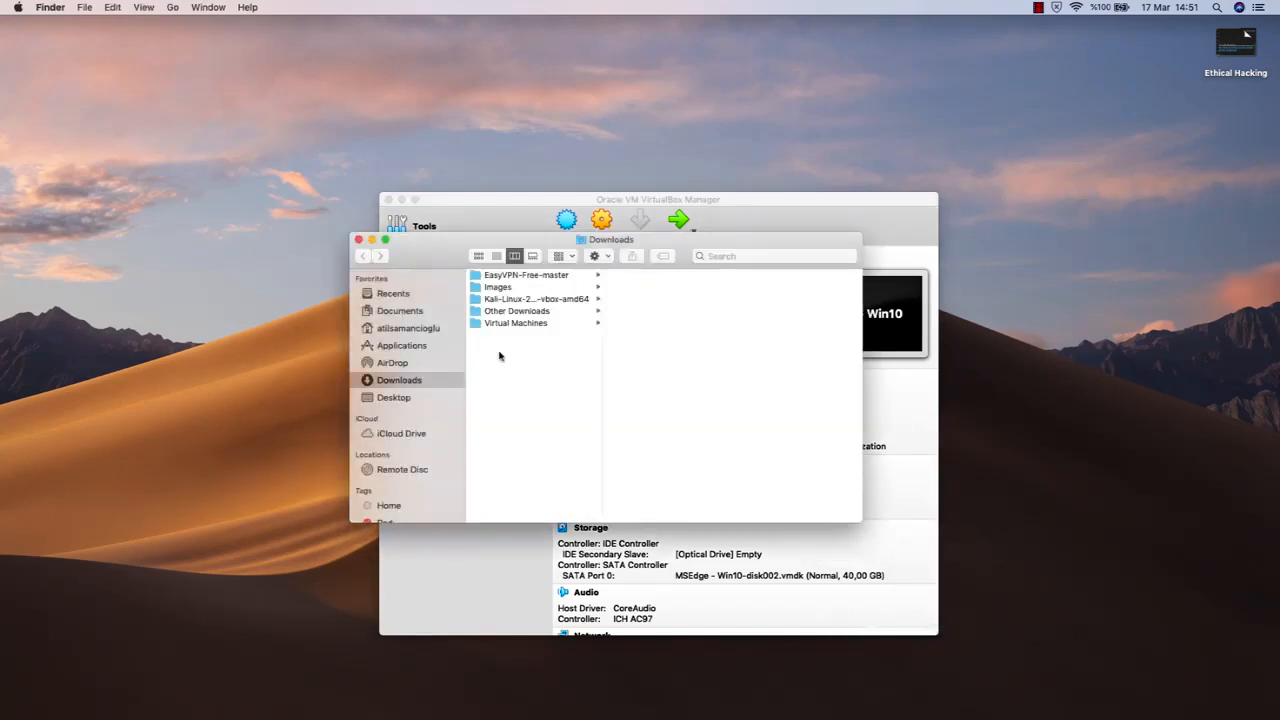
pyautogui.click(532, 324)
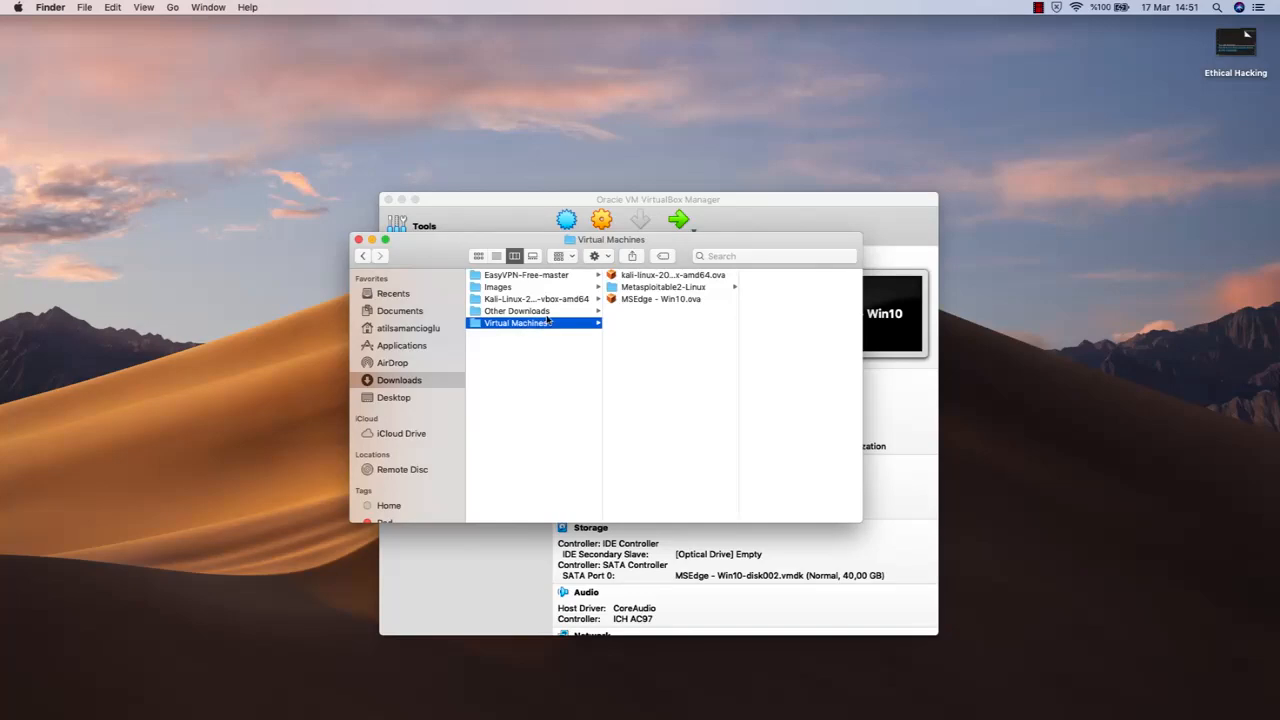
pyautogui.click(667, 276)
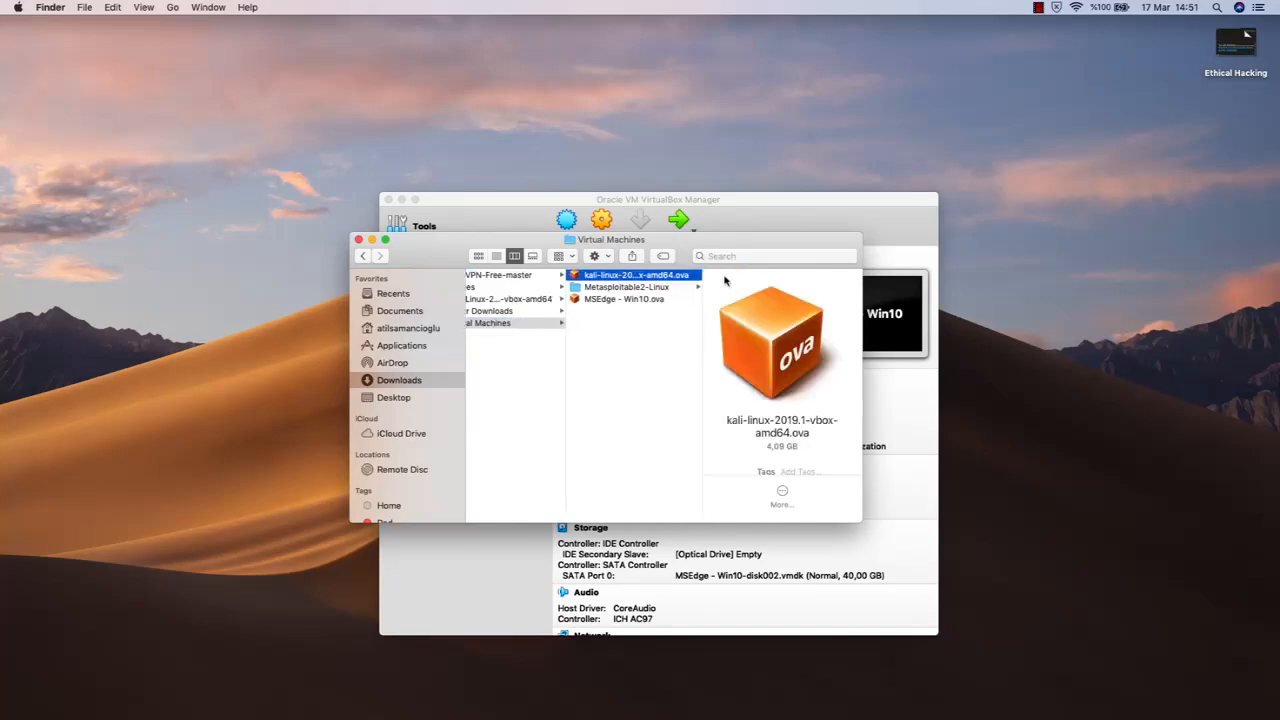
pyautogui.doubleClick(676, 281)
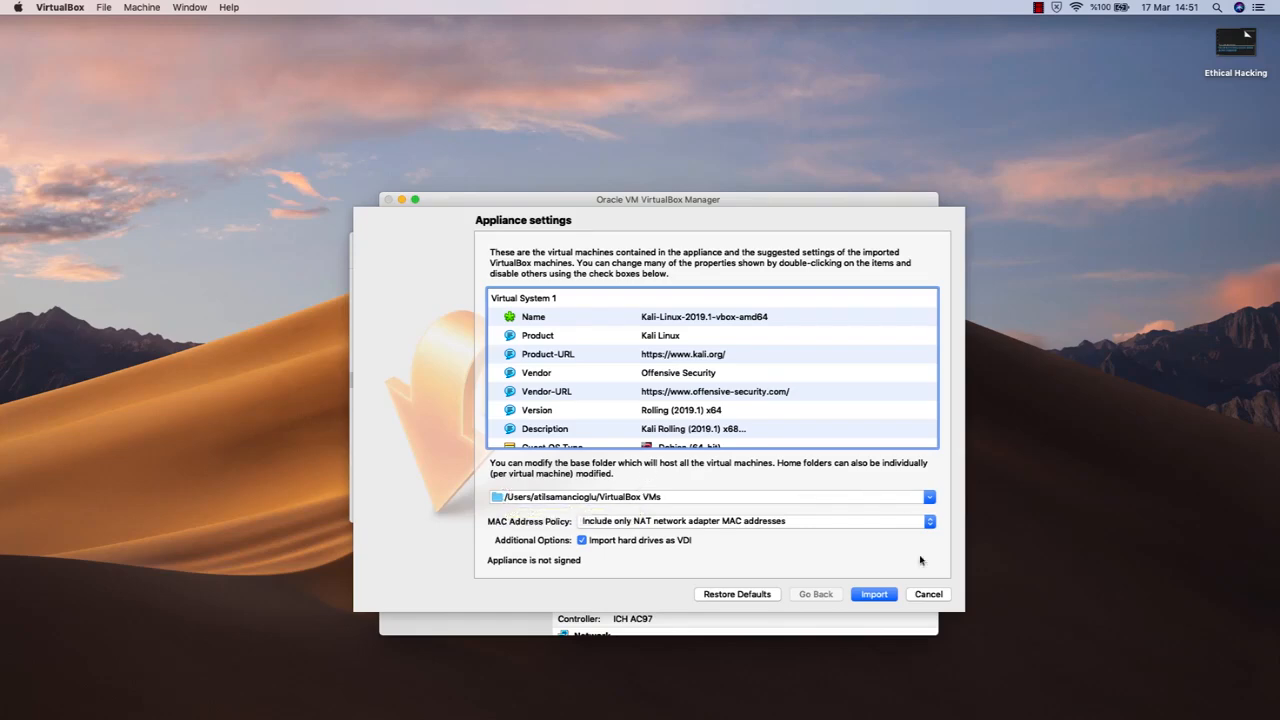
pyautogui.click(930, 596)
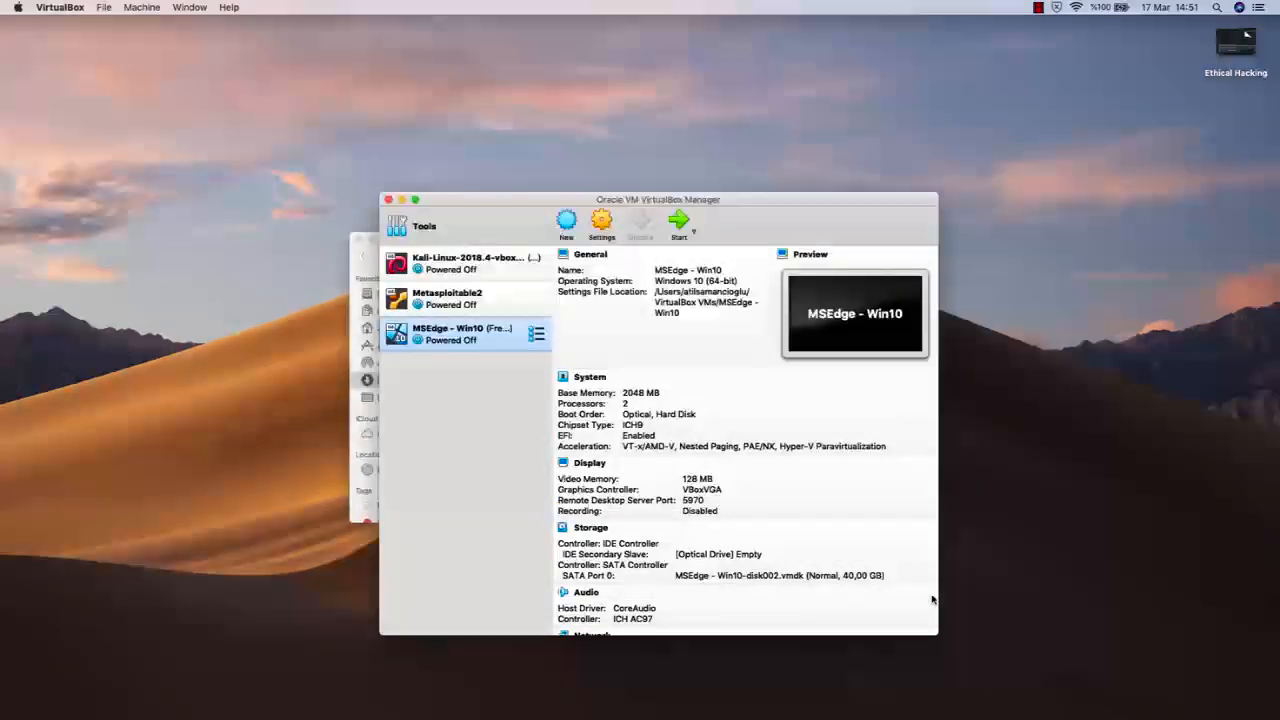
# Close the Finder window behind VirtualBox and shift the VirtualBox Manager window slightly
pyautogui.click(359, 241)
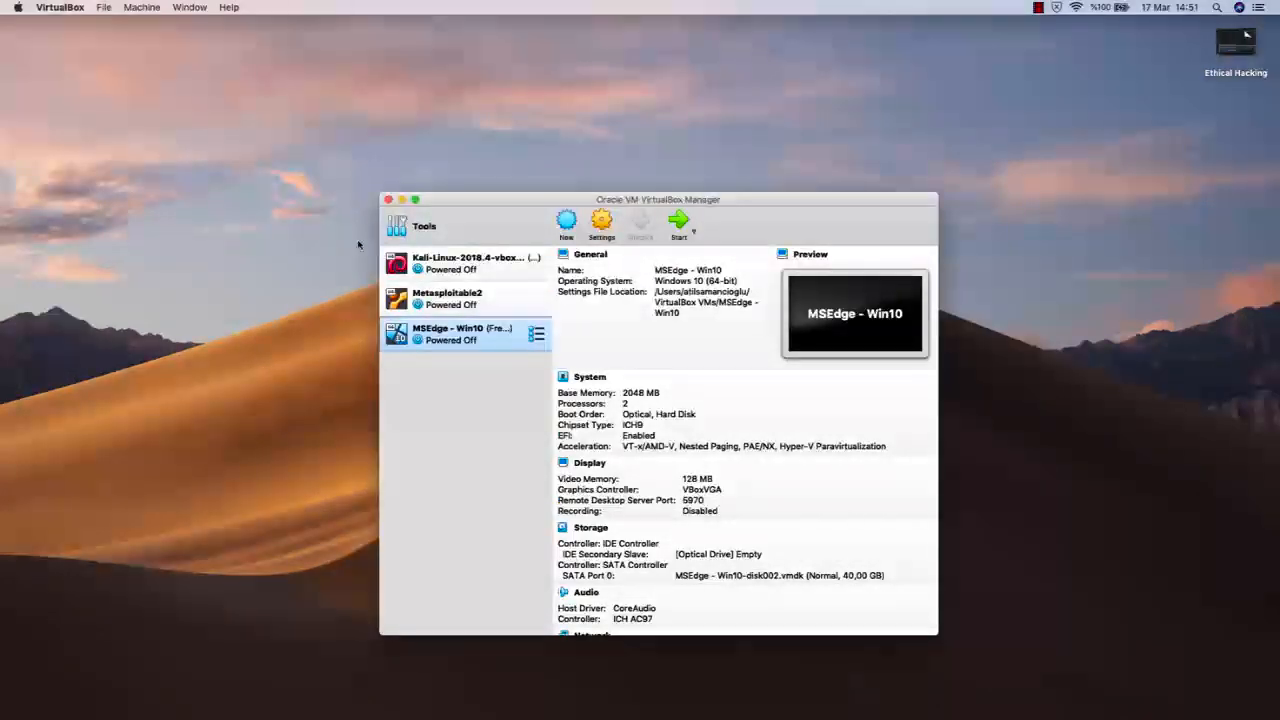
pyautogui.moveTo(485, 203); pyautogui.dragTo(476, 206)
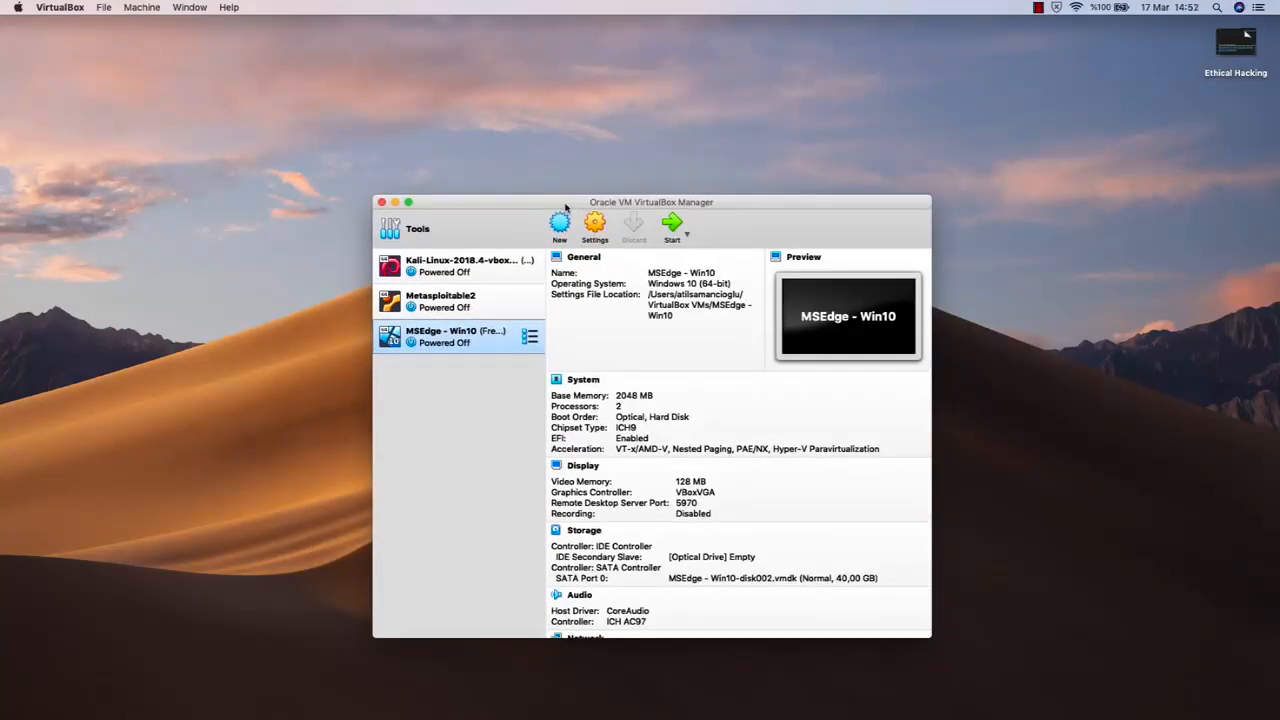
pyautogui.moveTo(565, 208); pyautogui.dragTo(565, 207)
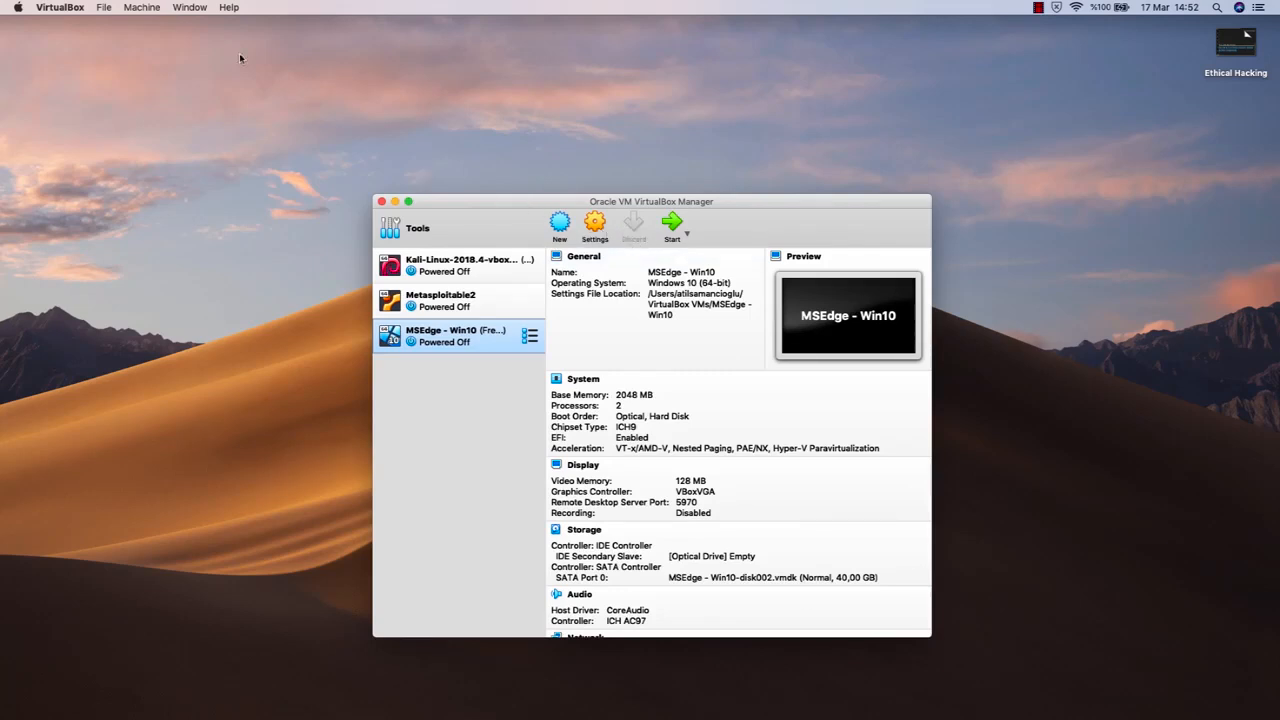
# Start an appliance import, choose kali-linux-2019.1-vbox-amd64.ova from Virtual Machines in Downloads, and continue to the appliance settings
pyautogui.click(106, 8)
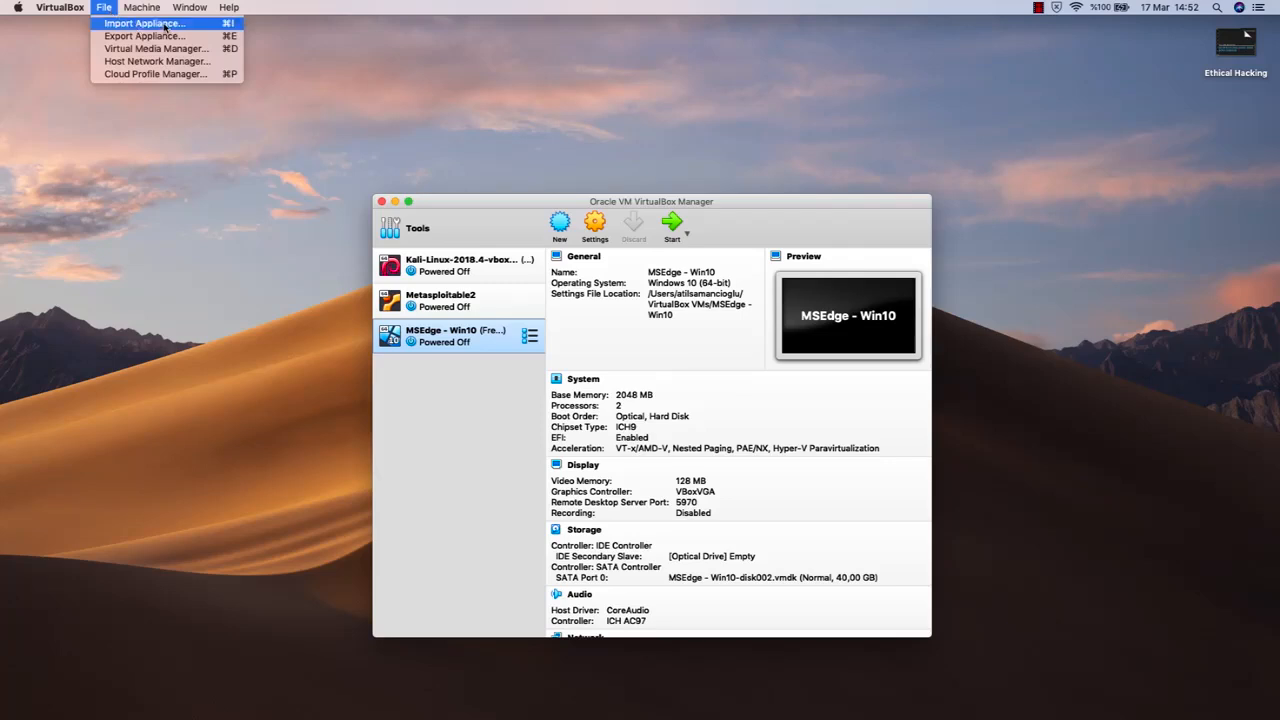
pyautogui.click(143, 24)
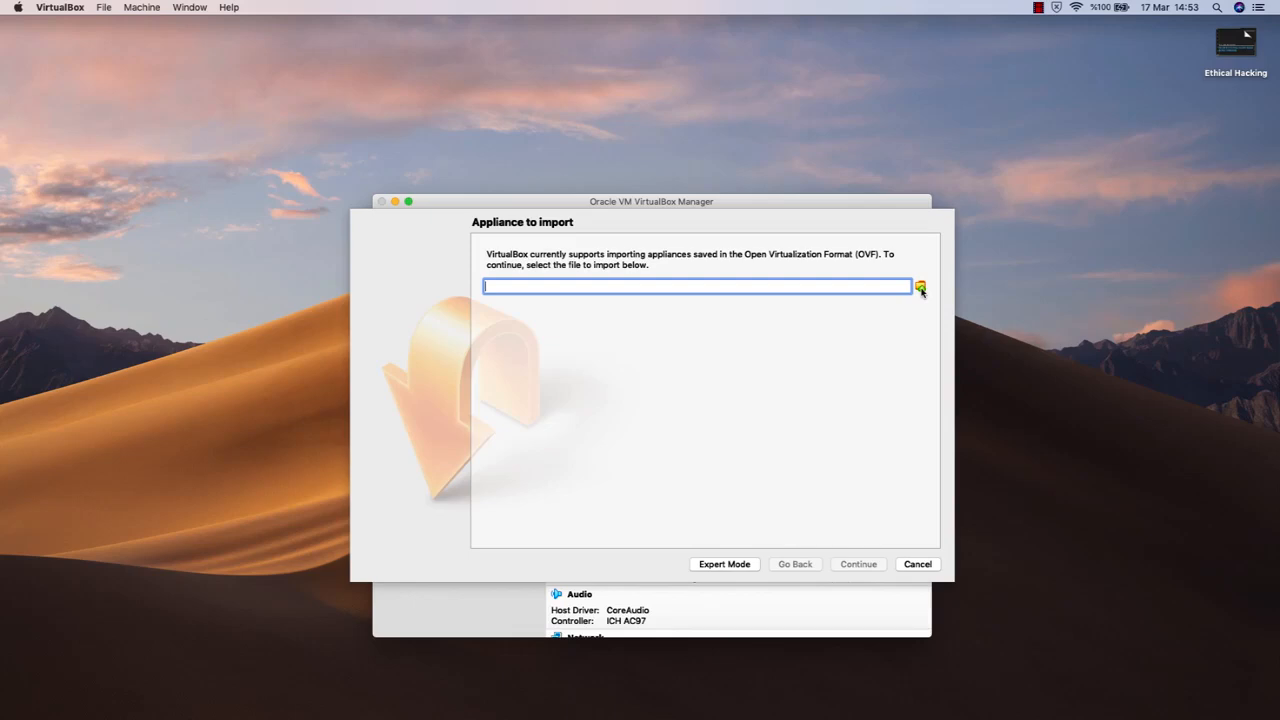
pyautogui.click(920, 288)
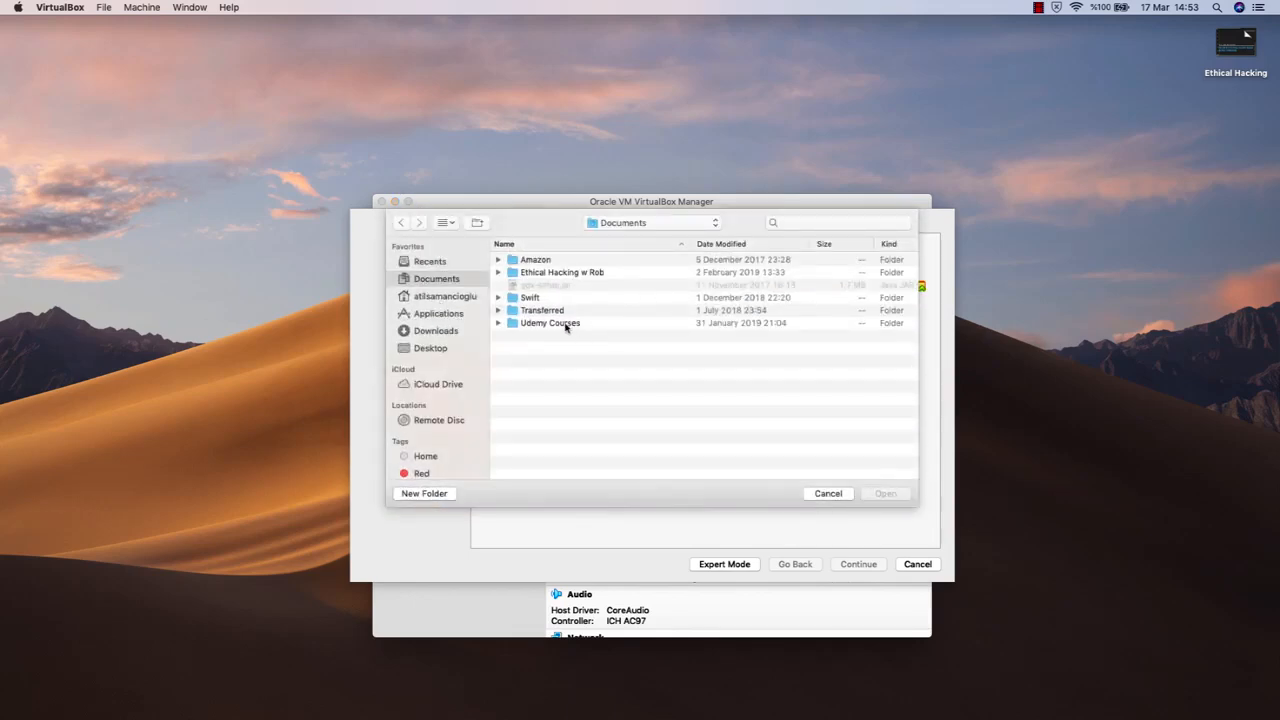
pyautogui.click(441, 334)
pyautogui.doubleClick(560, 312)
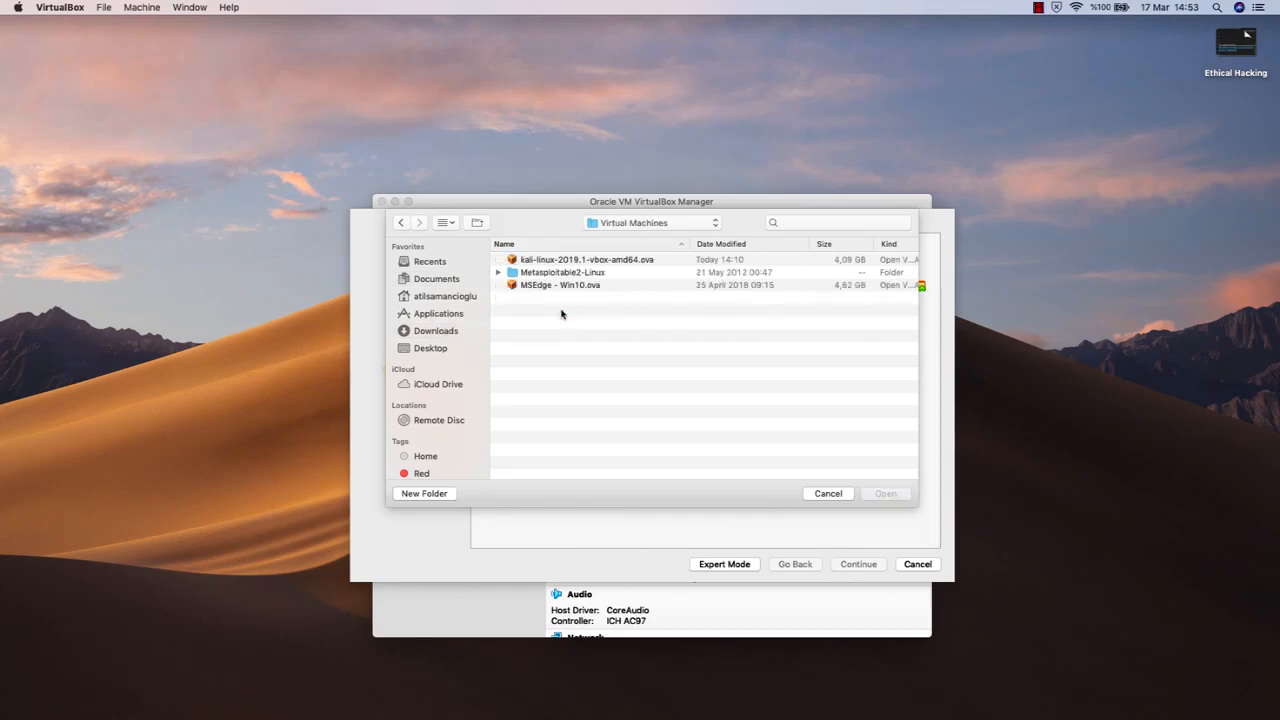
pyautogui.doubleClick(596, 260)
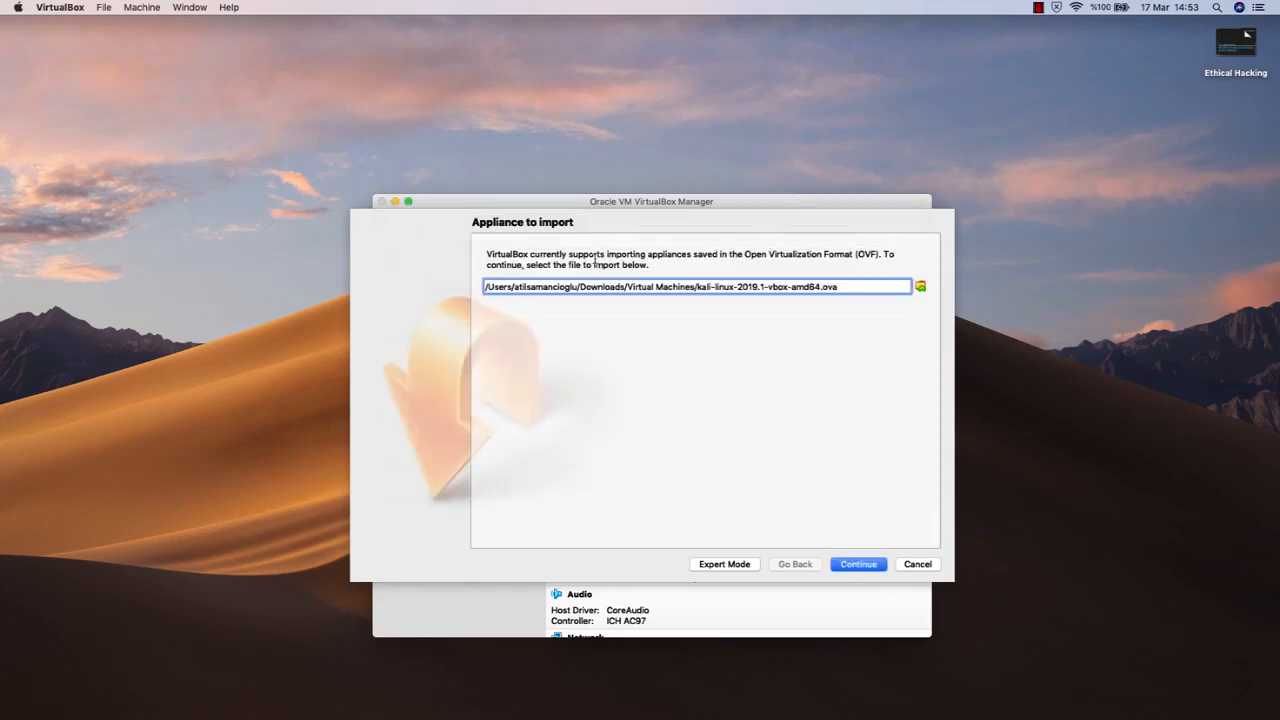
pyautogui.click(859, 565)
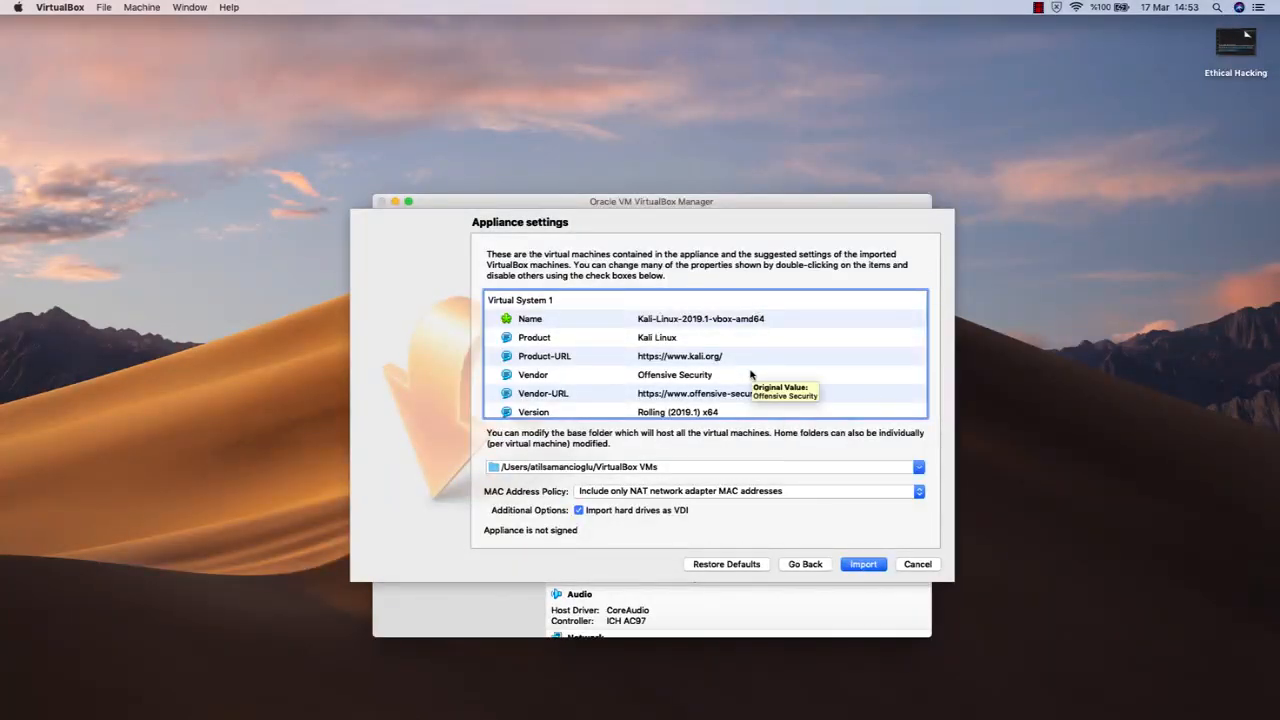
# Review the suggested settings of the Kali-Linux-2019.1-vbox-amd64 appliance and import it unchanged
pyautogui.scroll(-5, 751, 374)
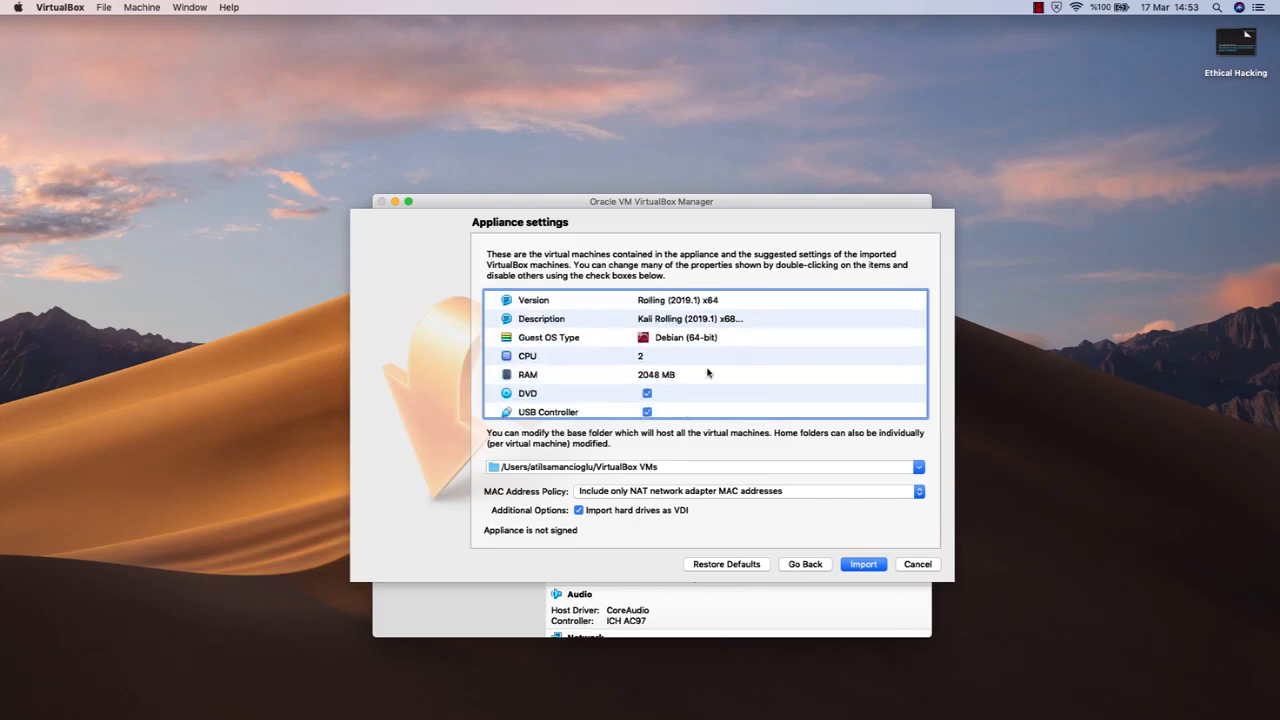
pyautogui.scroll(-10, 707, 372)
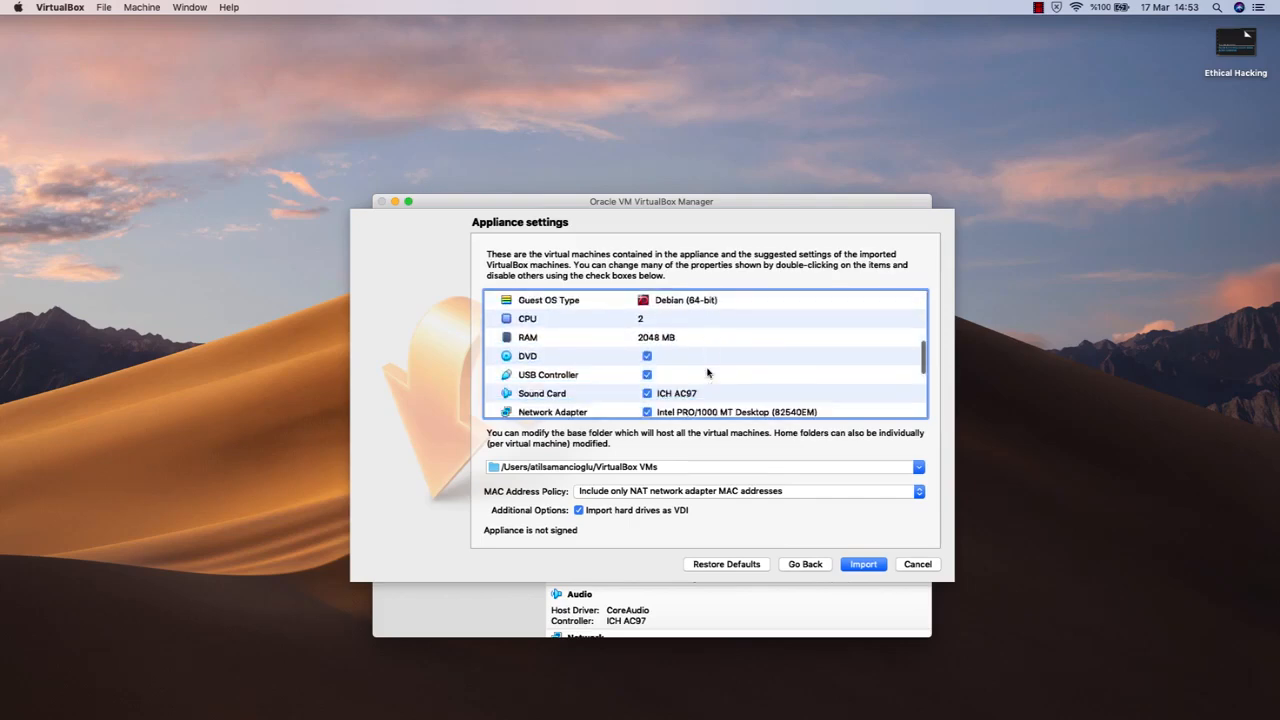
pyautogui.scroll(15, 707, 373)
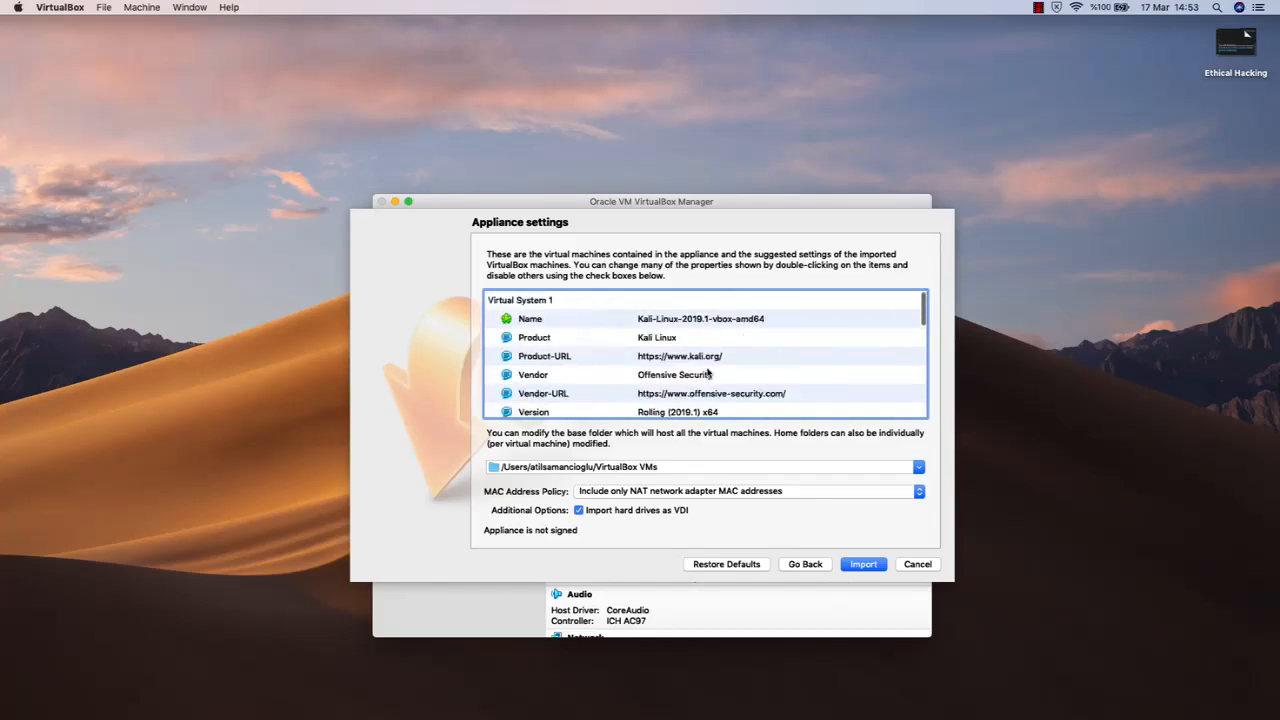
pyautogui.click(870, 566)
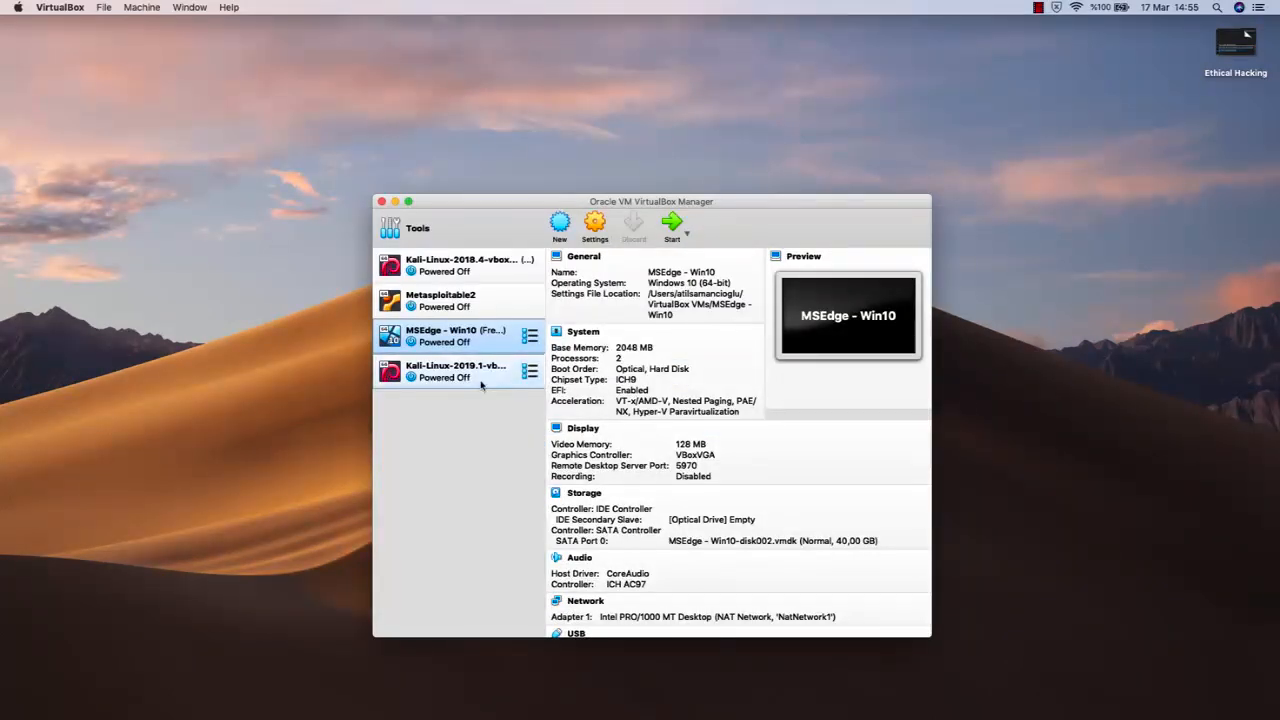
# Open the settings of the imported Kali-Linux-2019.1-vbox-amd64 machine and reposition the settings window
pyautogui.moveTo(531, 370)
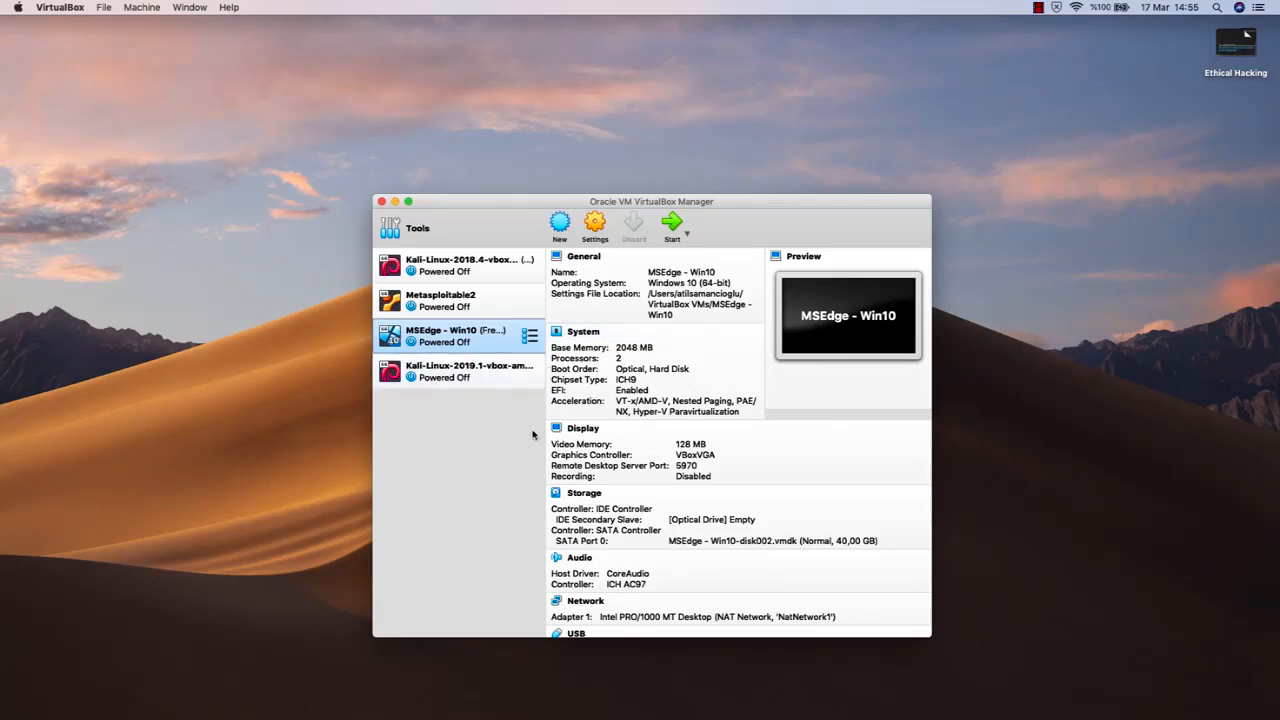
pyautogui.click(481, 376)
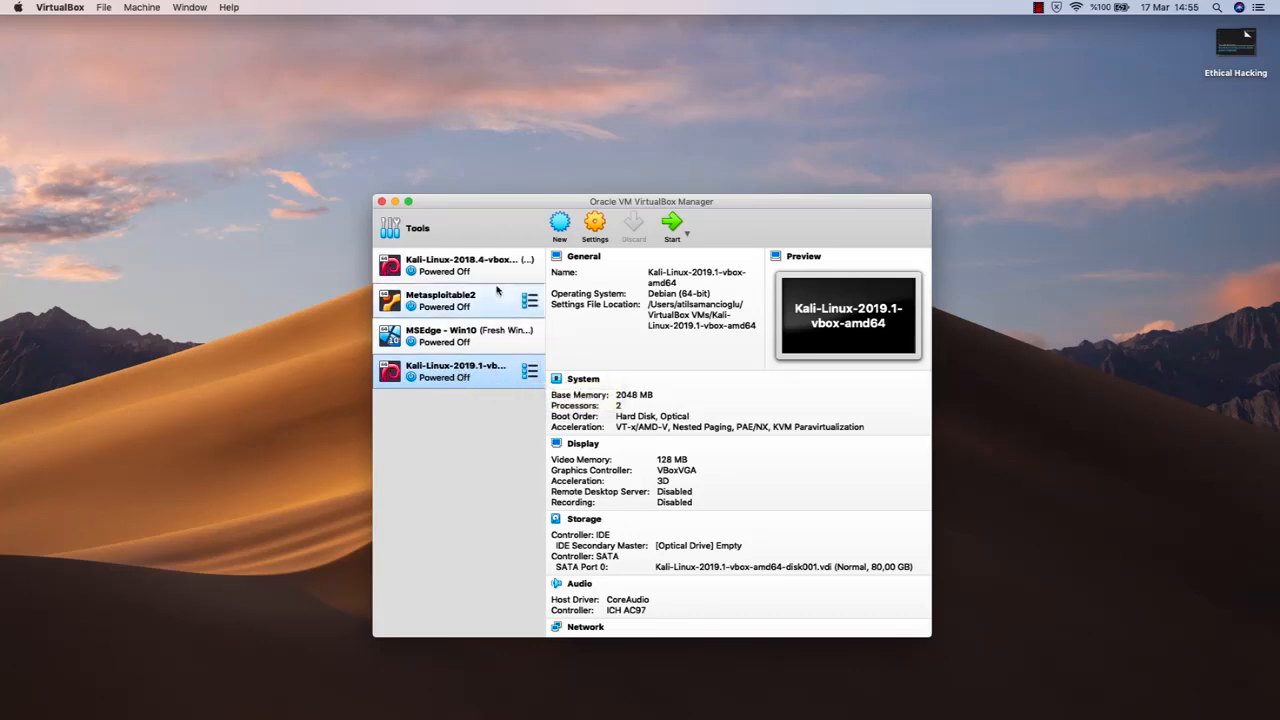
pyautogui.click(597, 223)
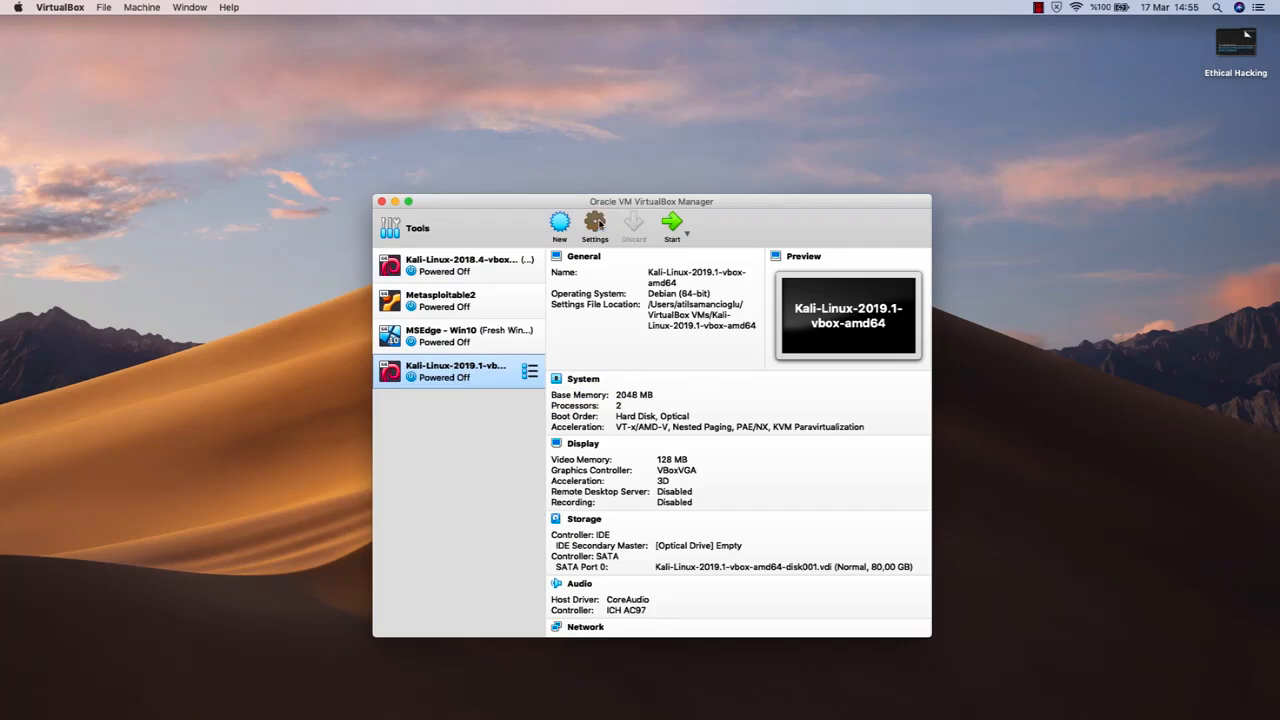
pyautogui.moveTo(617, 229); pyautogui.dragTo(634, 200)
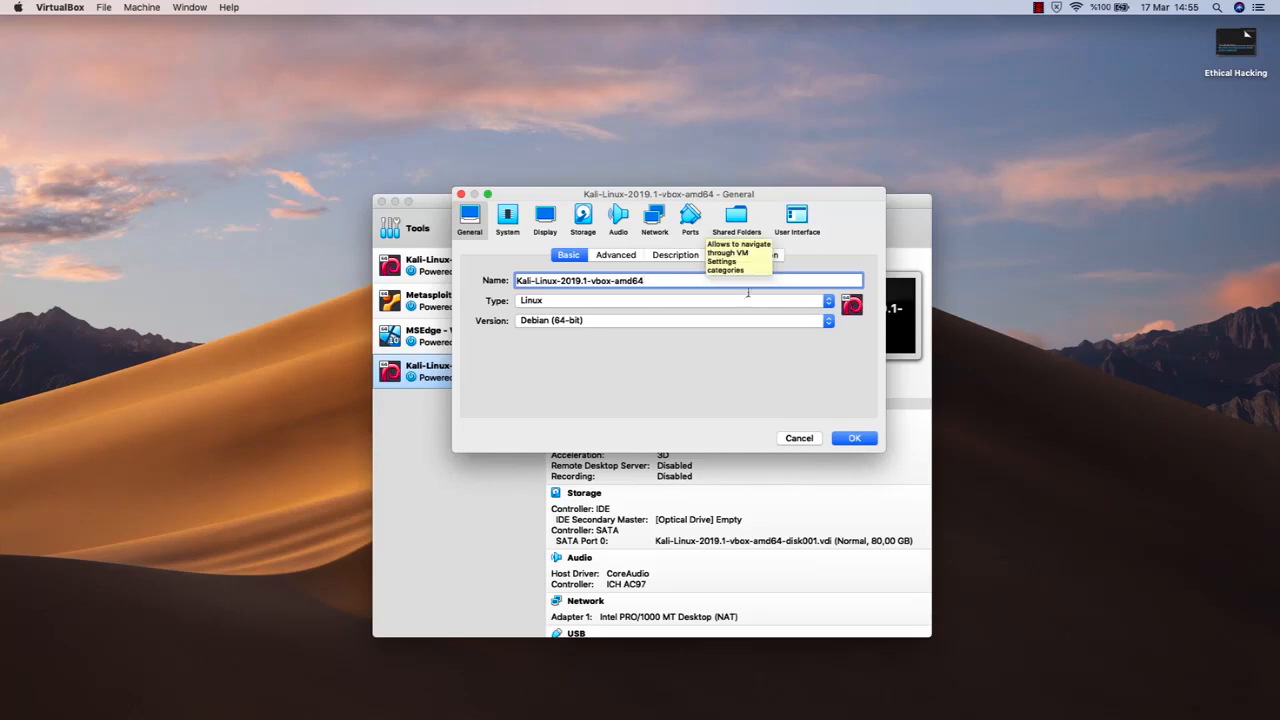
pyautogui.moveTo(741, 194); pyautogui.dragTo(739, 189)
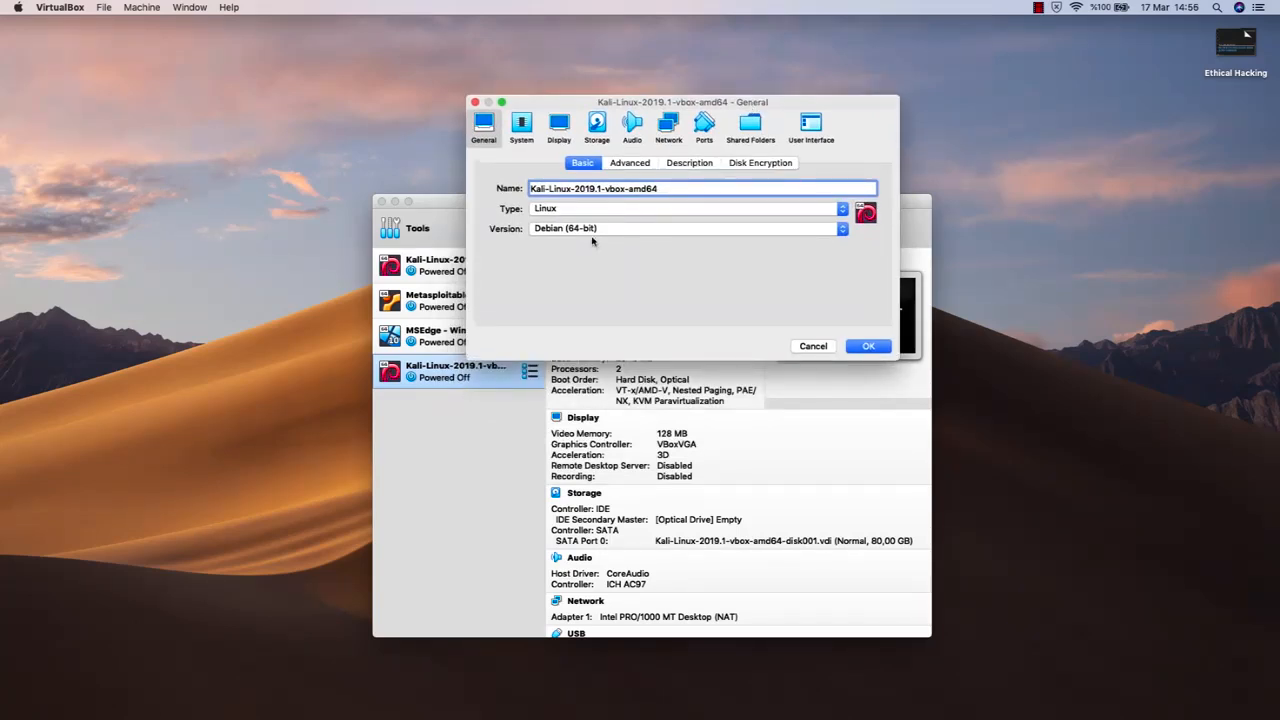
pyautogui.moveTo(615, 103); pyautogui.dragTo(613, 123)
# Check the machine's basic general settings, keeping its name, Linux as the type and Debian (64-bit) as the version
pyautogui.moveTo(661, 210); pyautogui.dragTo(508, 220)
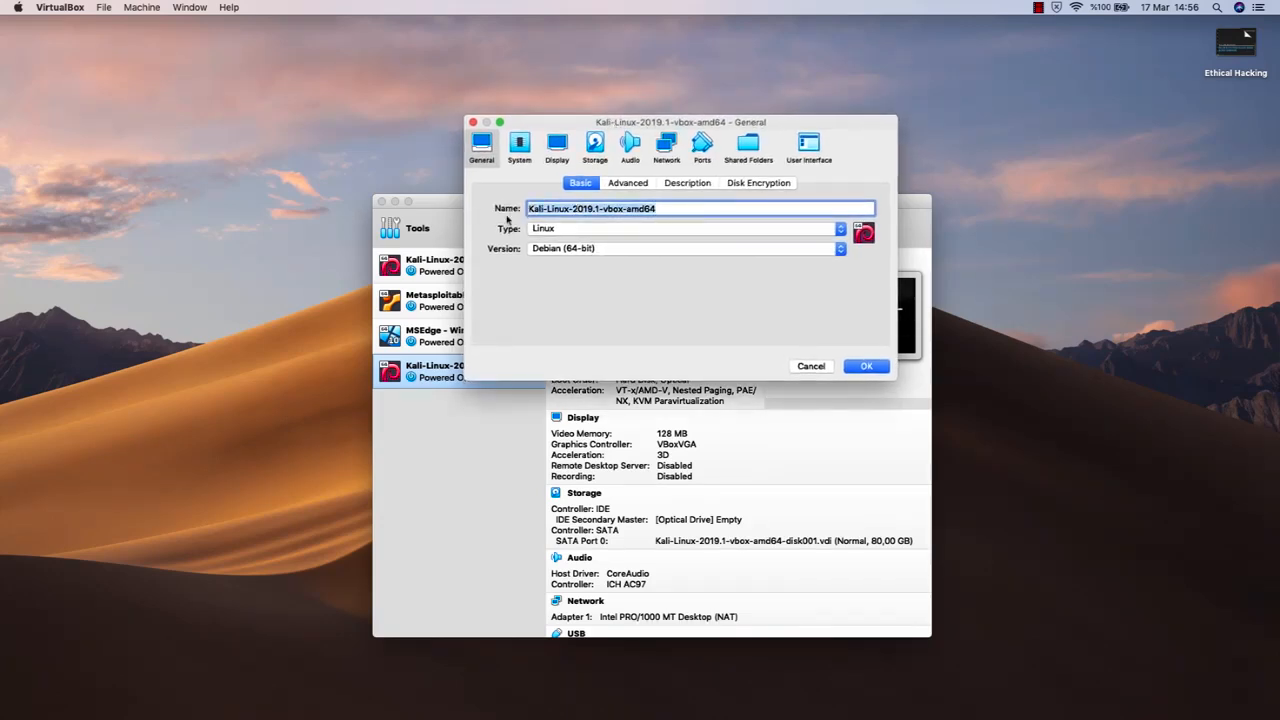
pyautogui.click(694, 206)
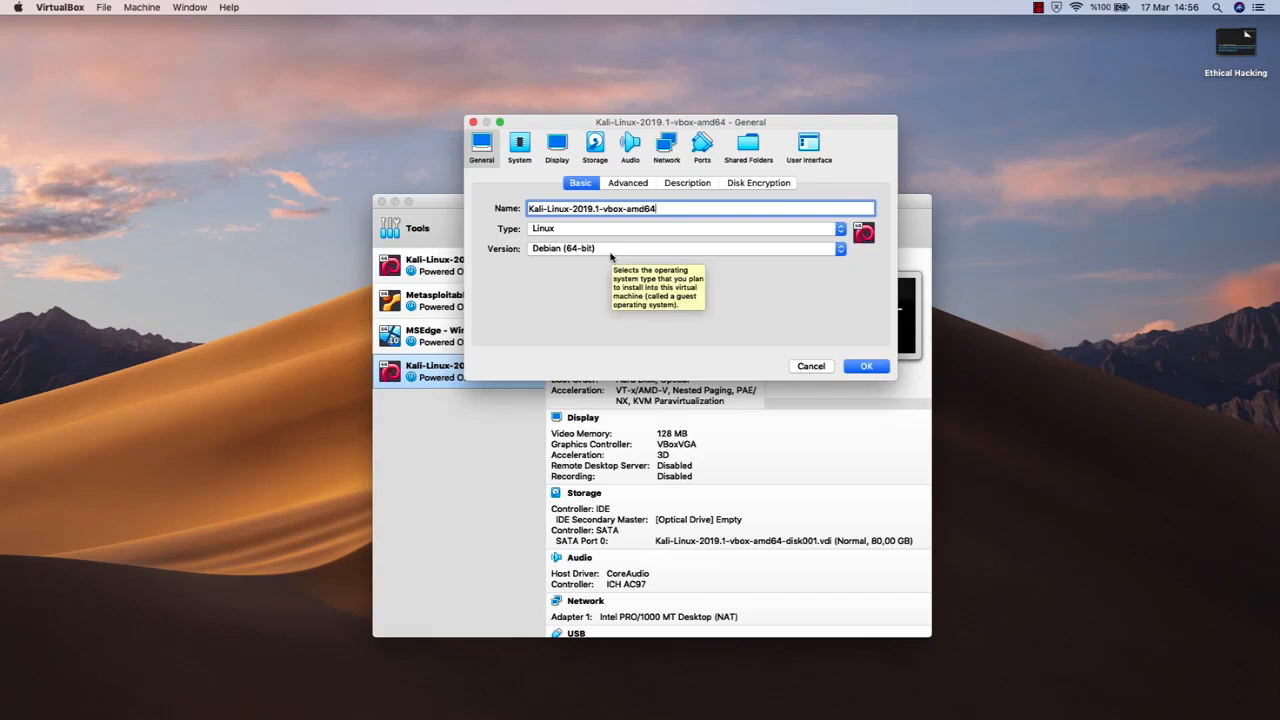
pyautogui.moveTo(608, 126); pyautogui.dragTo(606, 132)
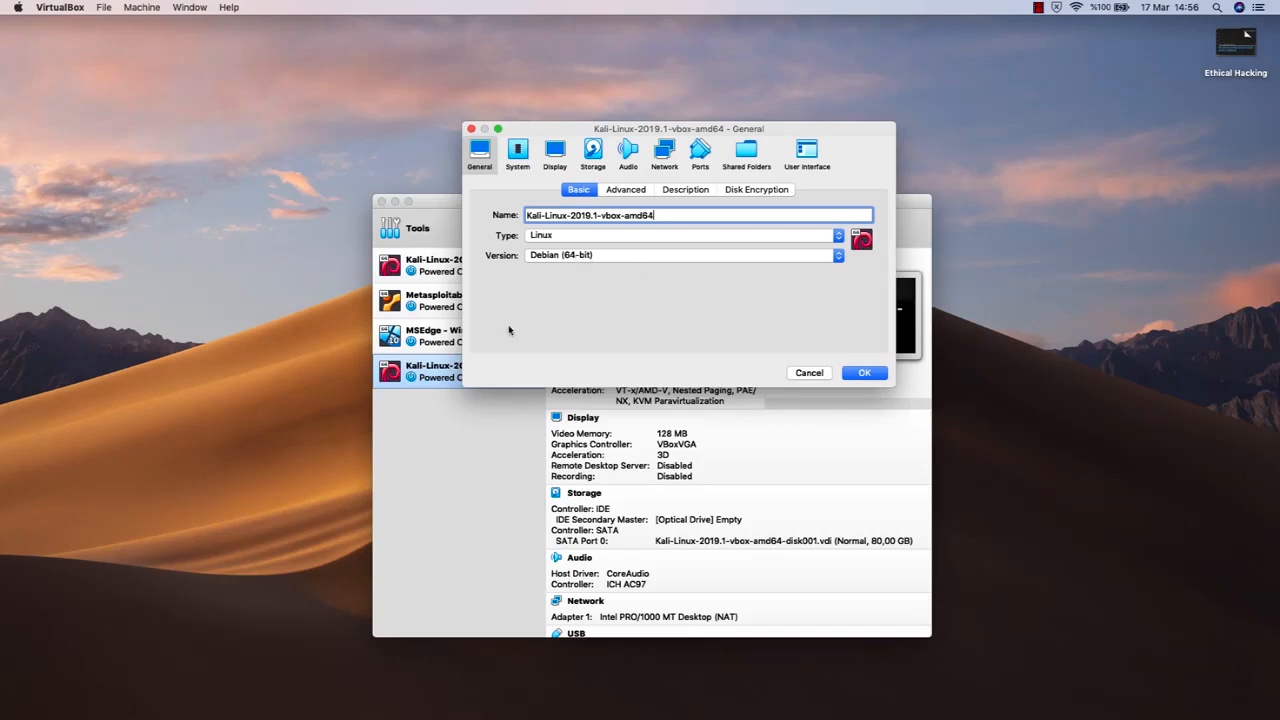
pyautogui.click(610, 237)
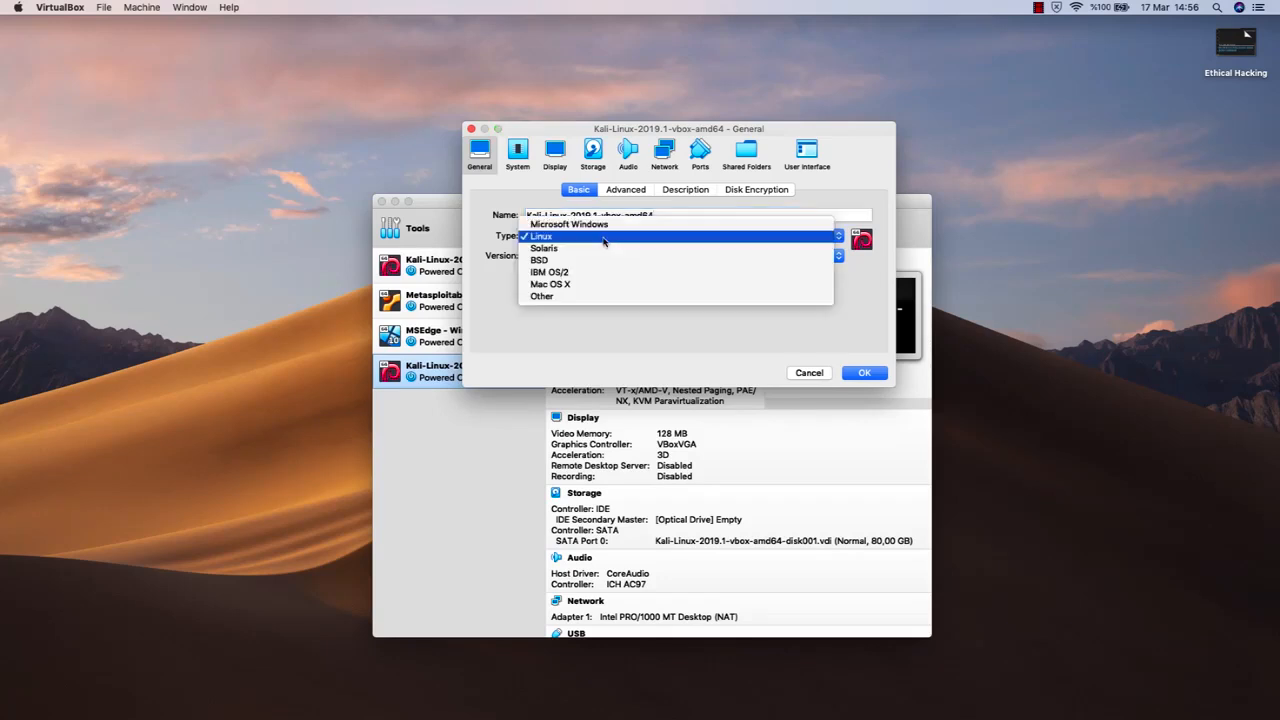
pyautogui.click(603, 238)
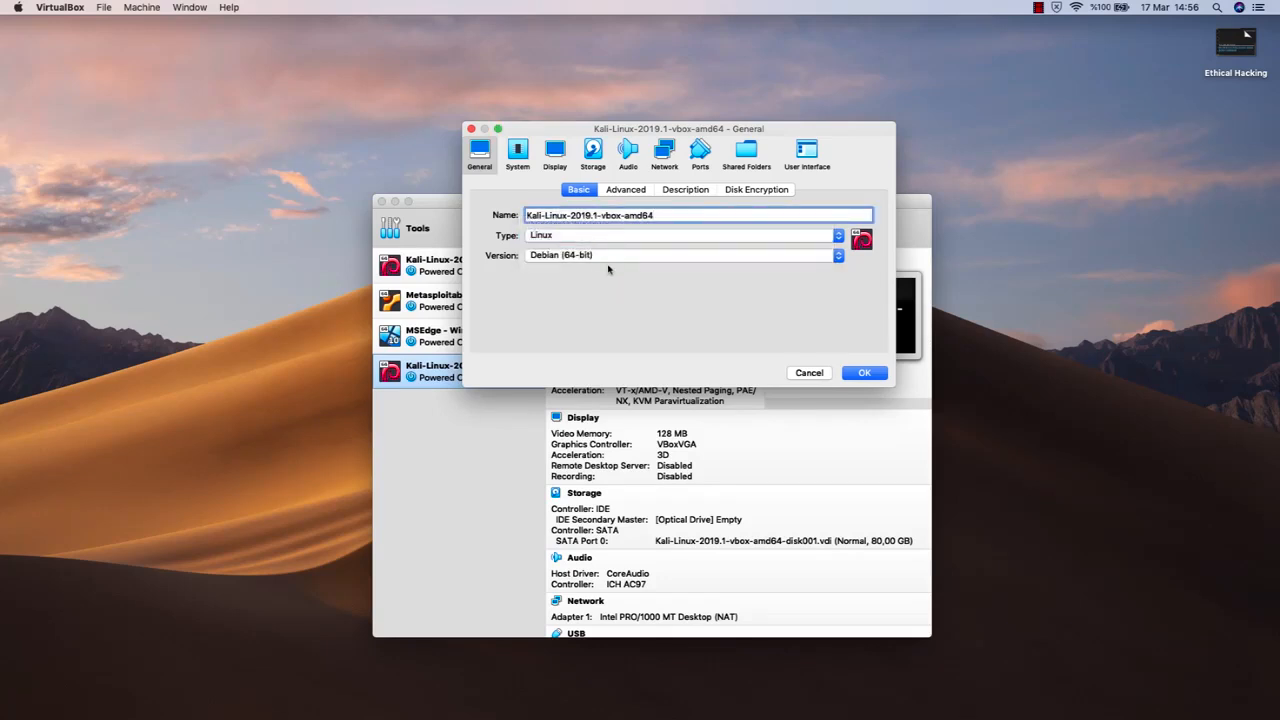
pyautogui.click(612, 258)
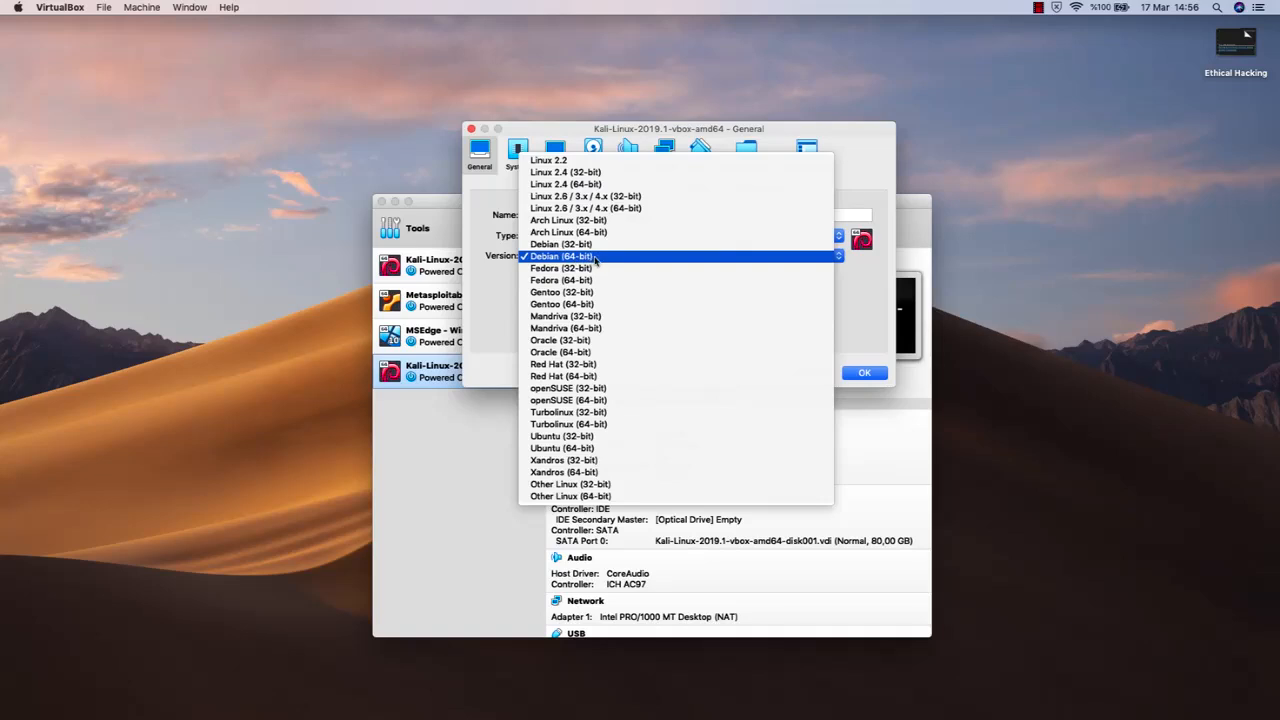
pyautogui.click(597, 258)
pyautogui.moveTo(610, 130); pyautogui.dragTo(605, 156)
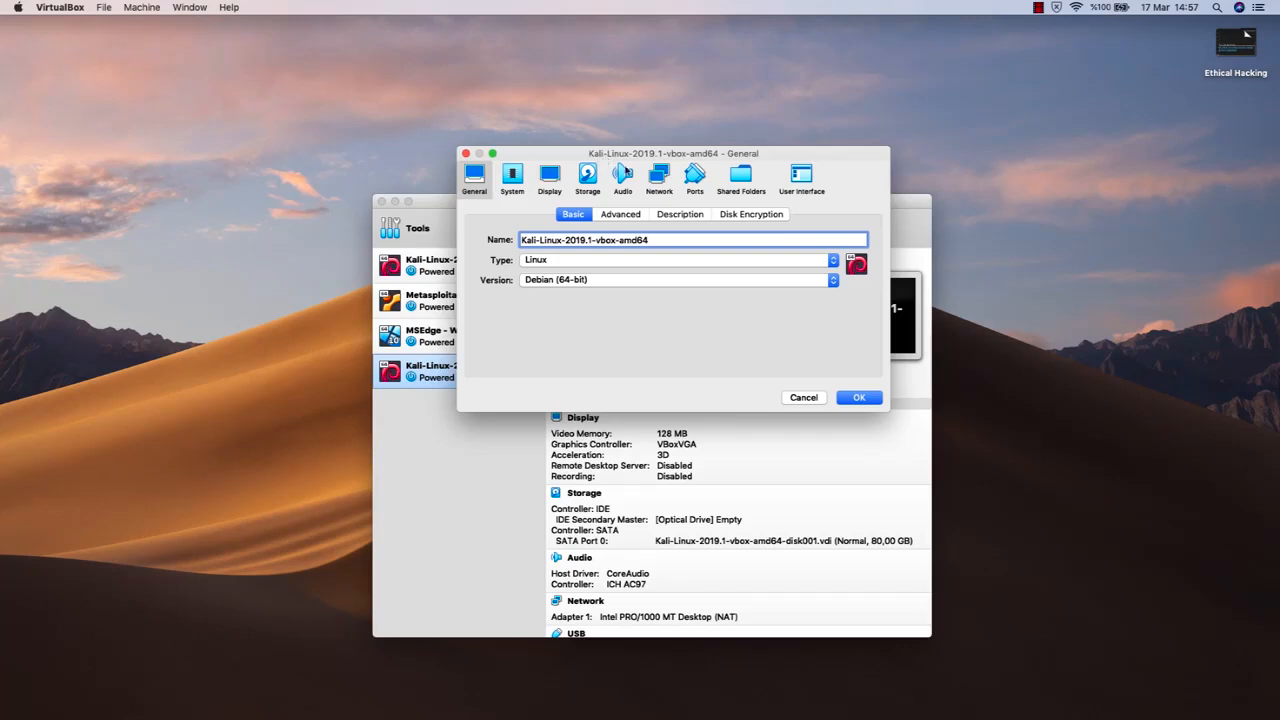
pyautogui.click(714, 287)
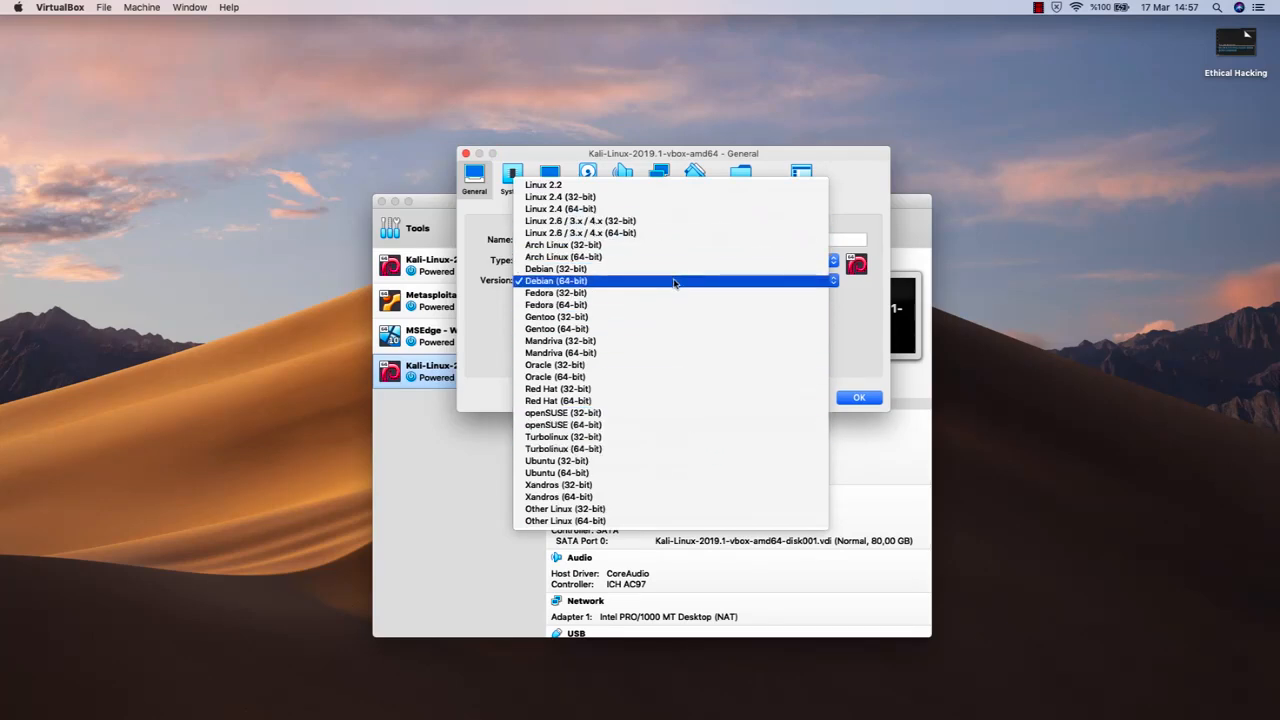
pyautogui.click(670, 288)
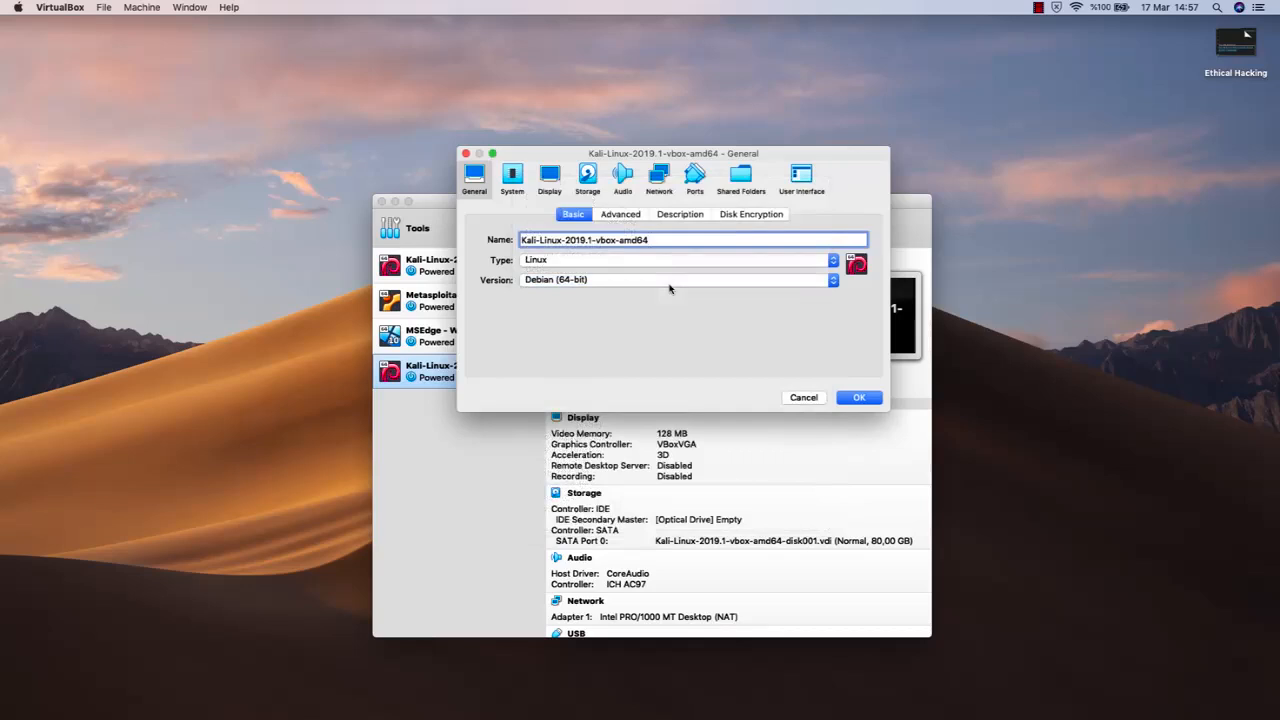
# Switch to Safari and open the Google home page
pyautogui.press('super+Tab')
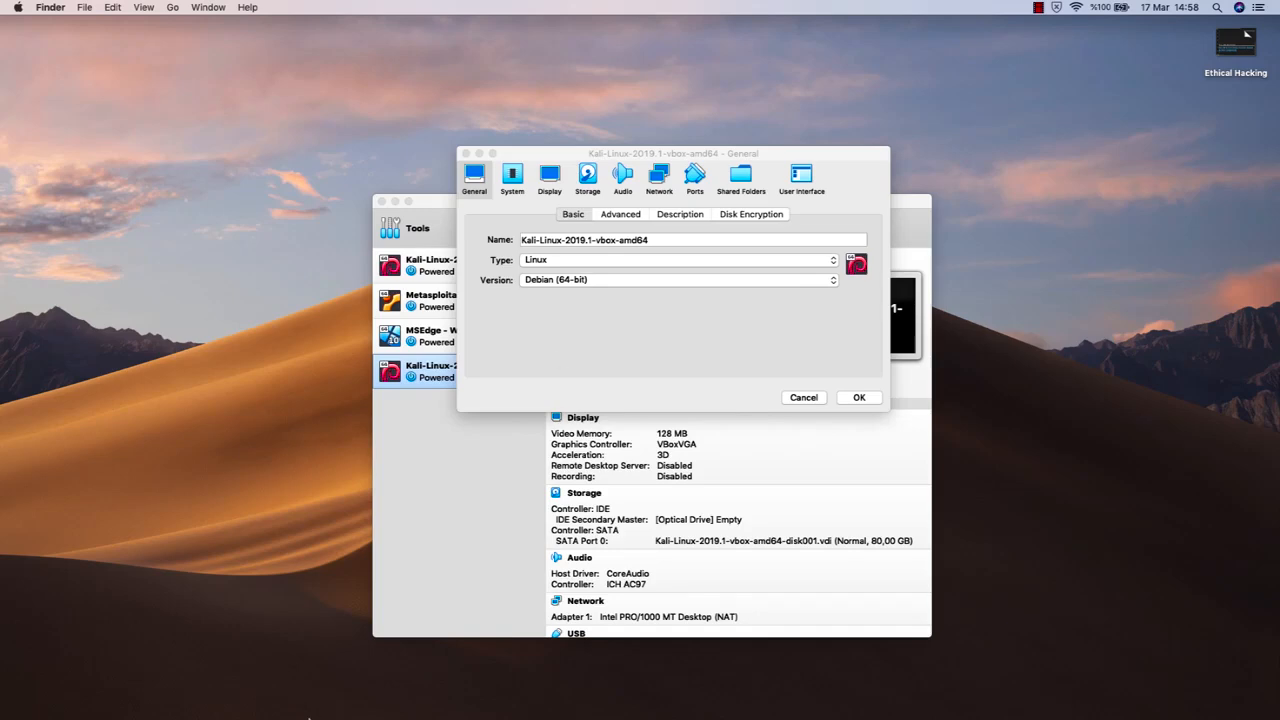
pyautogui.click(320, 697)
pyautogui.write('goo')
pyautogui.press('Return')
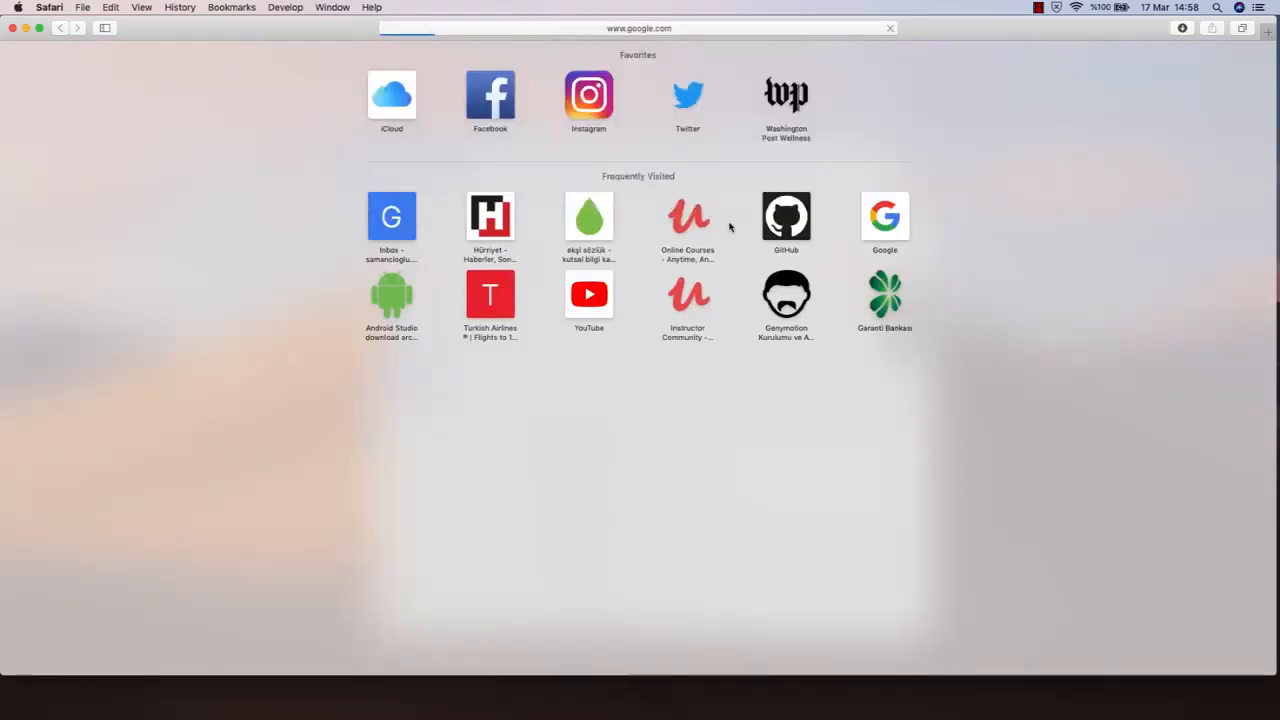
# Search Google for "how to enable virtualization in windows 10 intel i7" and look through the results
pyautogui.scroll(5, 708, 257)
pyautogui.write('how')
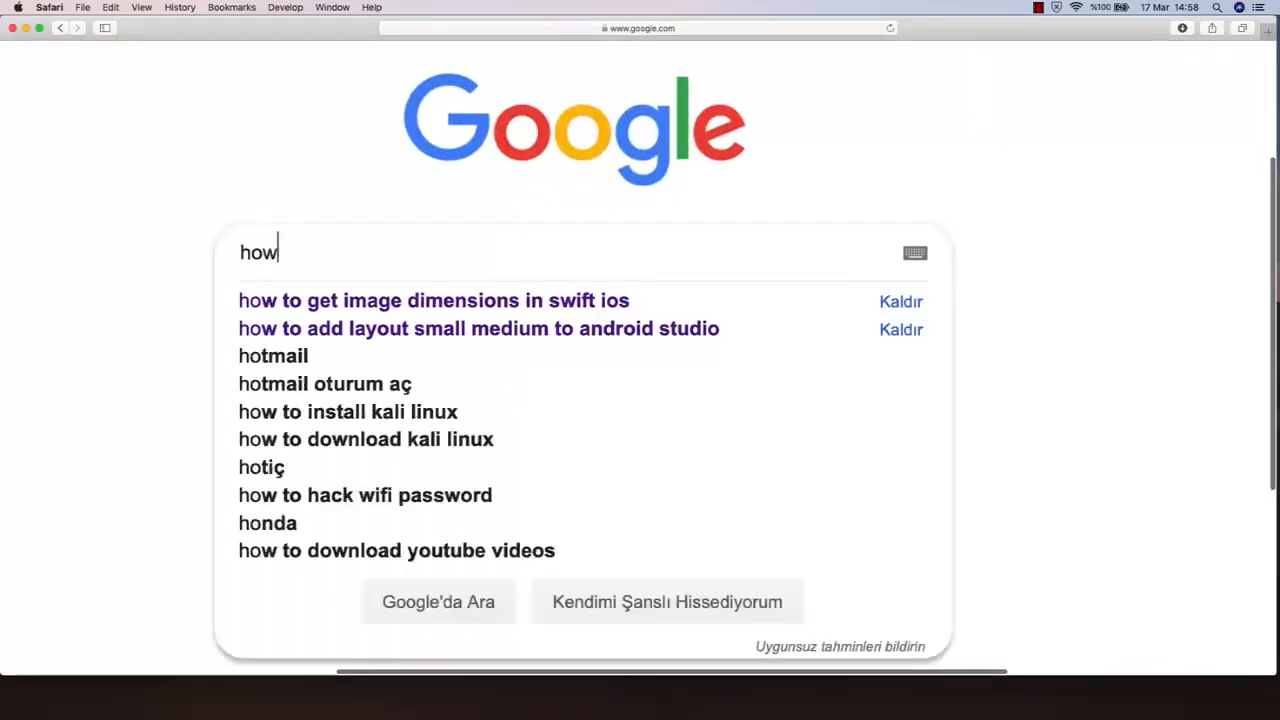
pyautogui.write(' to enable vir')
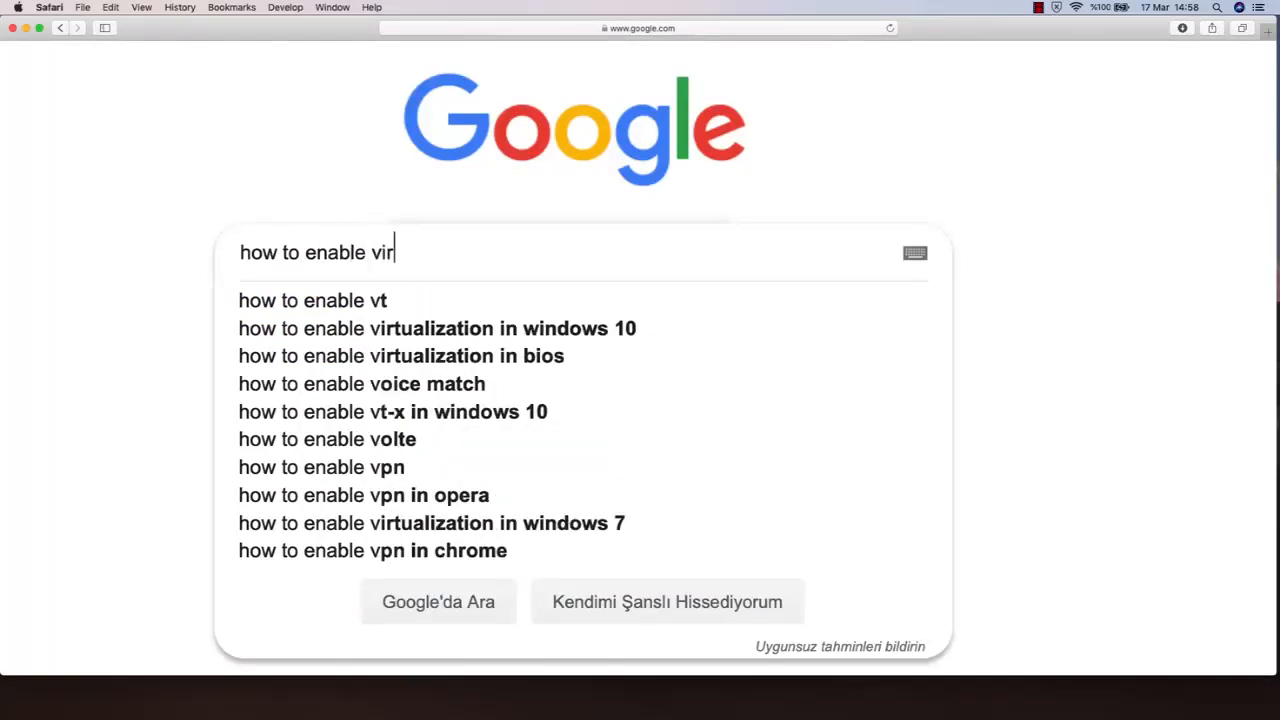
pyautogui.write('tualization in')
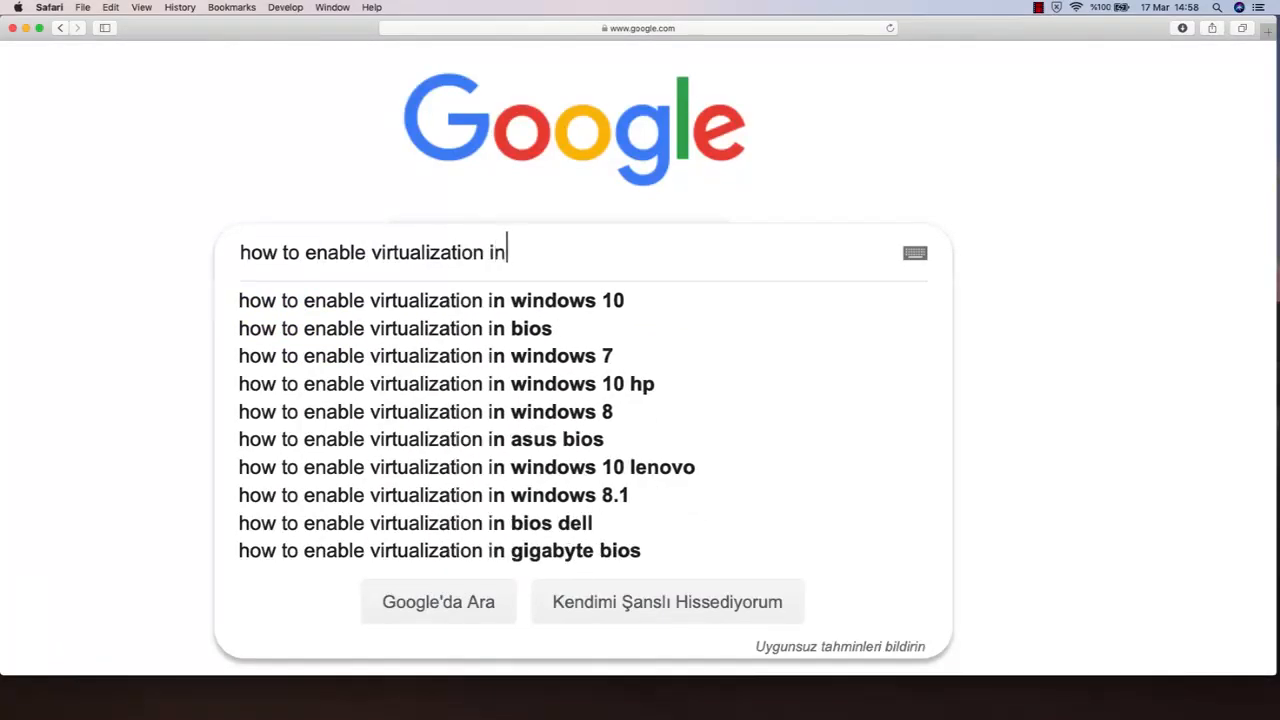
pyautogui.write(' windows 10 ')
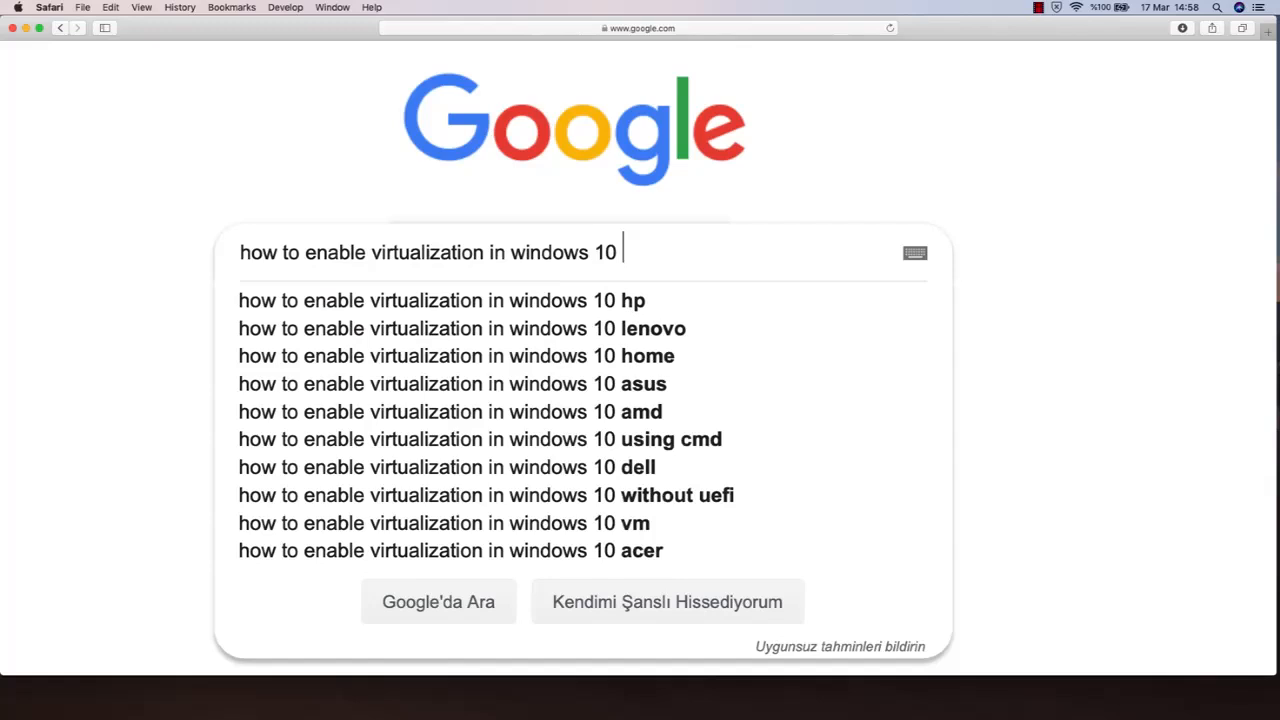
pyautogui.write('intel 7')
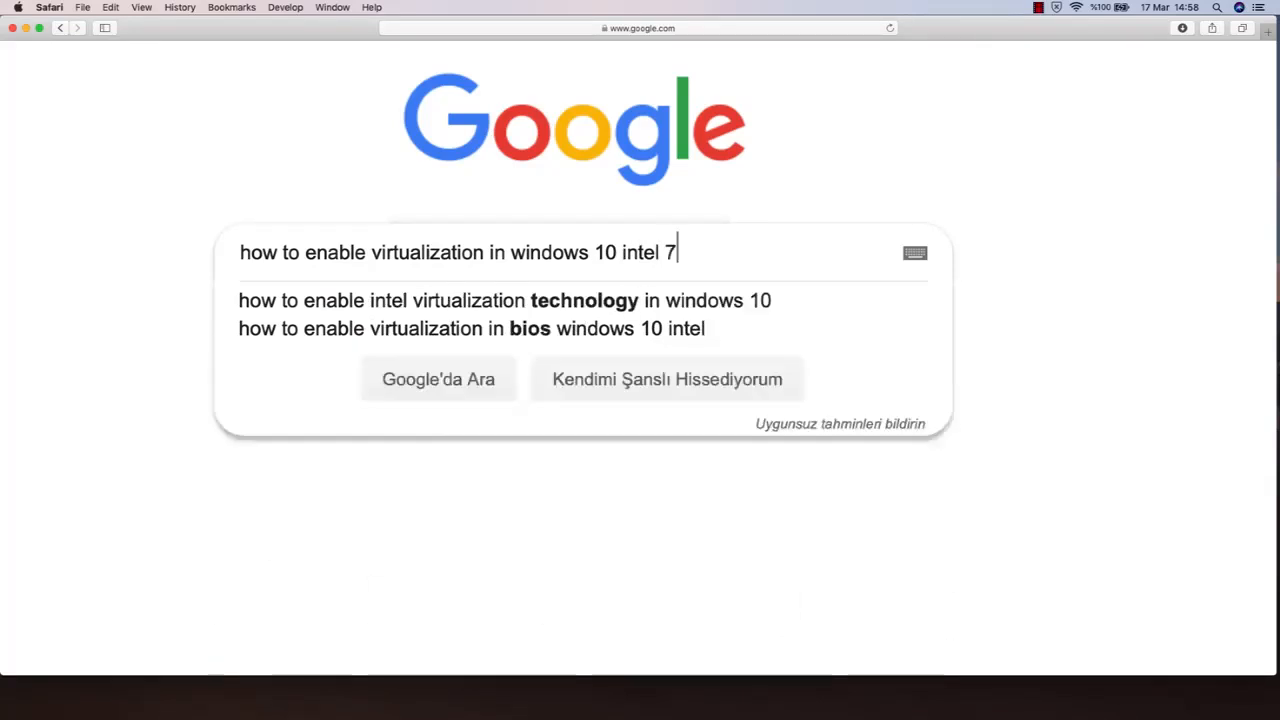
pyautogui.press('BackSpace')
pyautogui.write('i6')
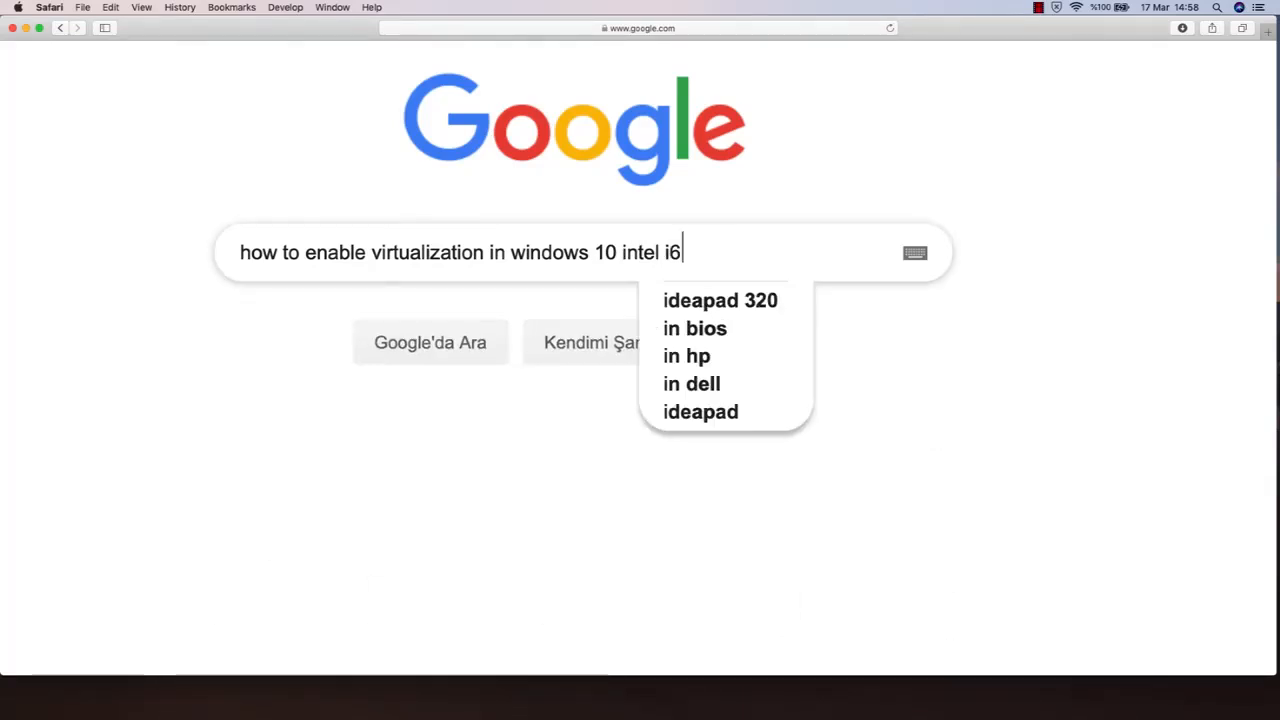
pyautogui.press('BackSpace')
pyautogui.write('7')
pyautogui.press('Return')
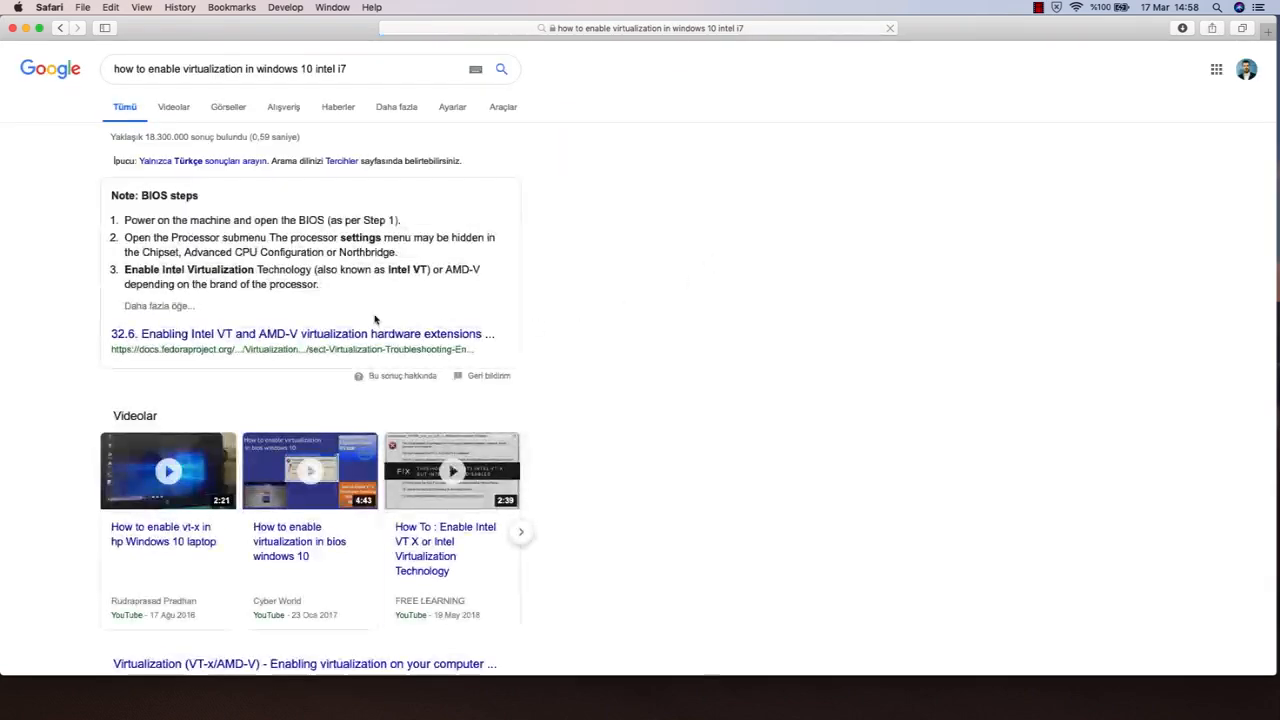
pyautogui.scroll(5, 375, 319)
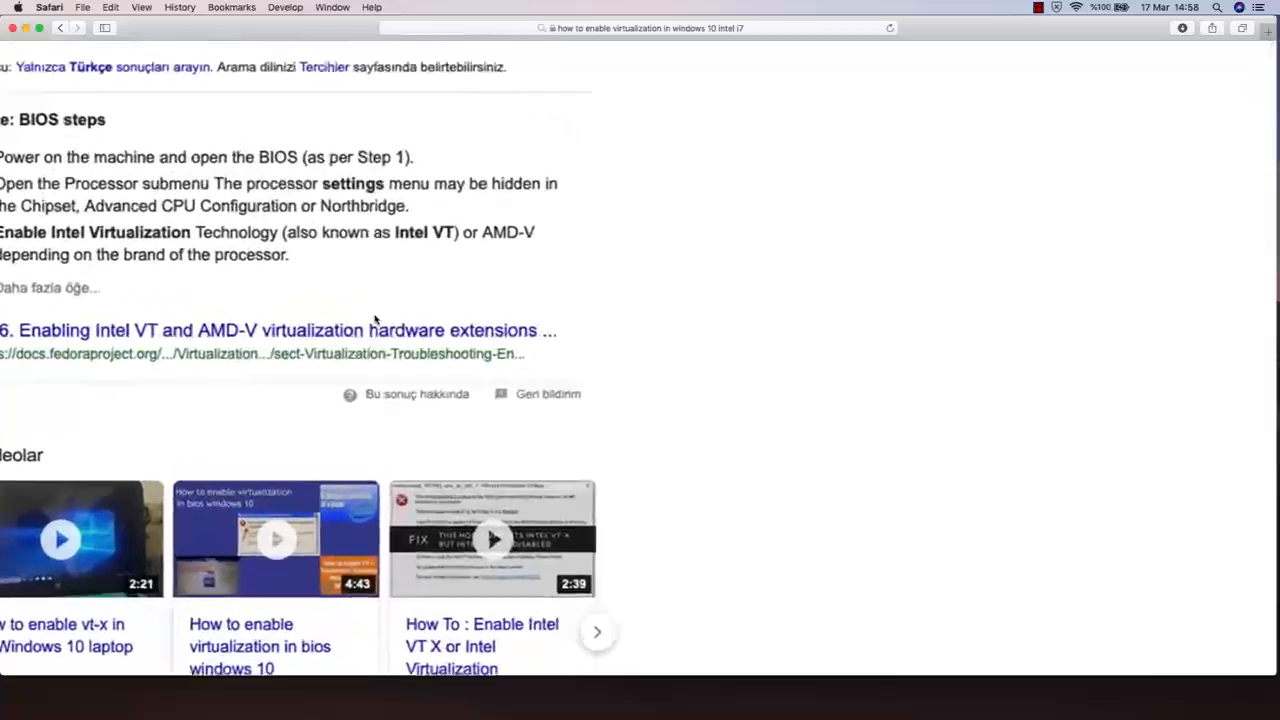
pyautogui.scroll(-10, 375, 319)
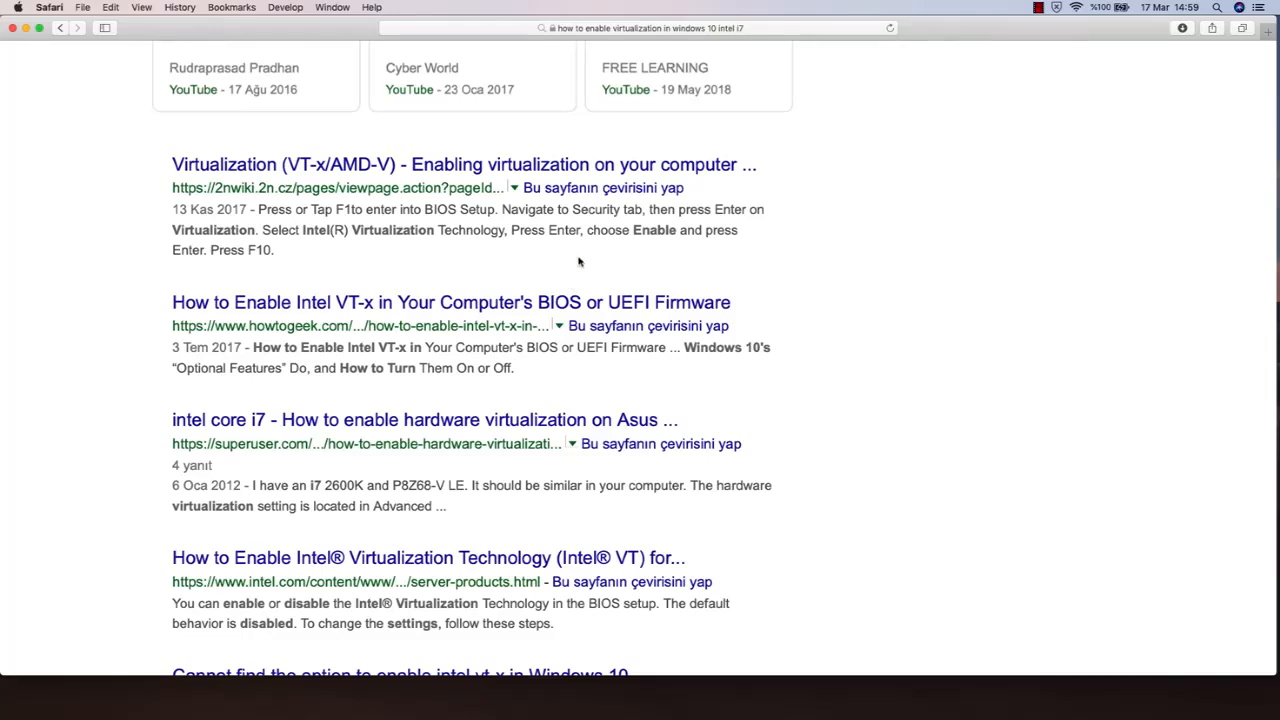
pyautogui.scroll(10, 559, 258)
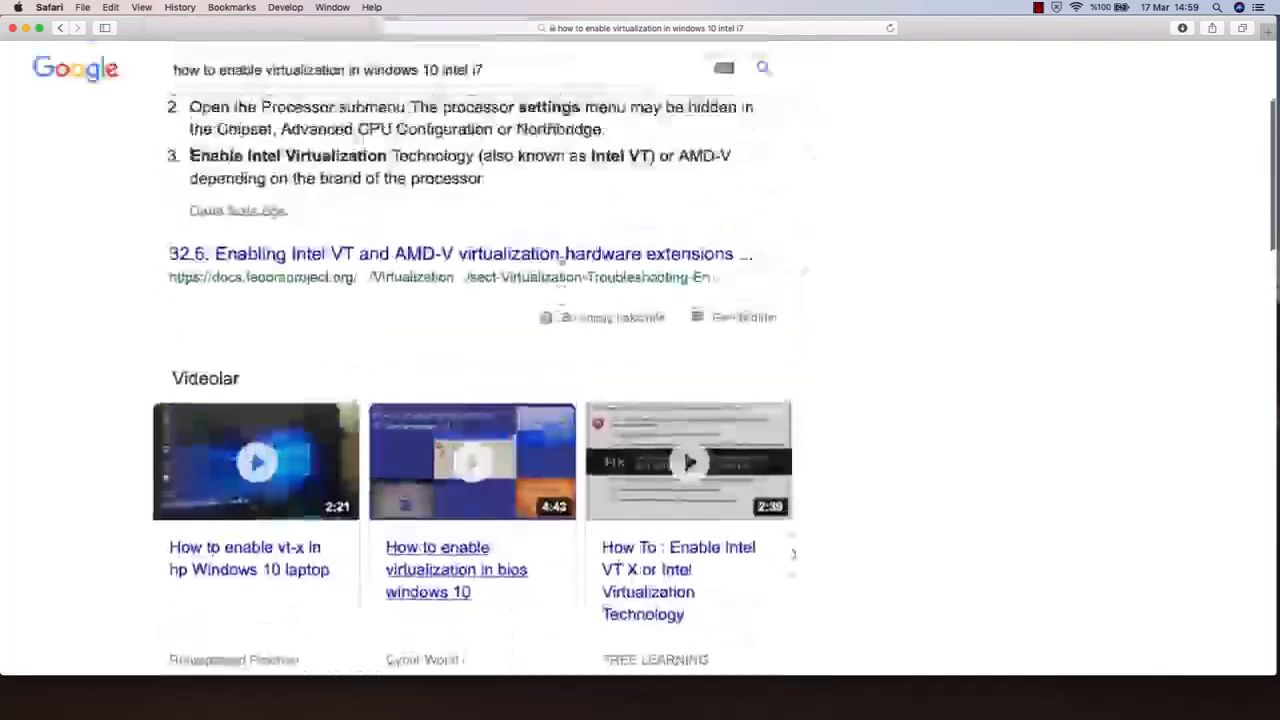
pyautogui.scroll(2, 548, 288)
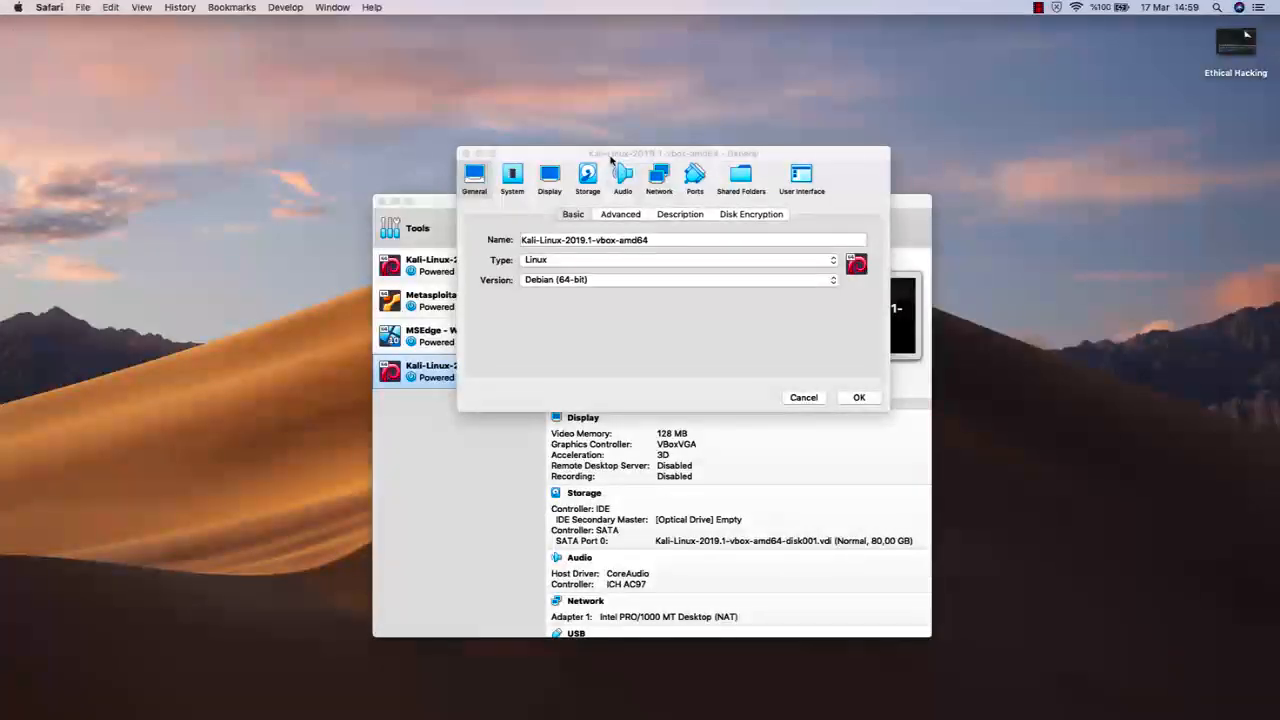
# Switch back to VirtualBox, shift the settings window slightly and open the Kali machine's system settings
pyautogui.click(612, 156)
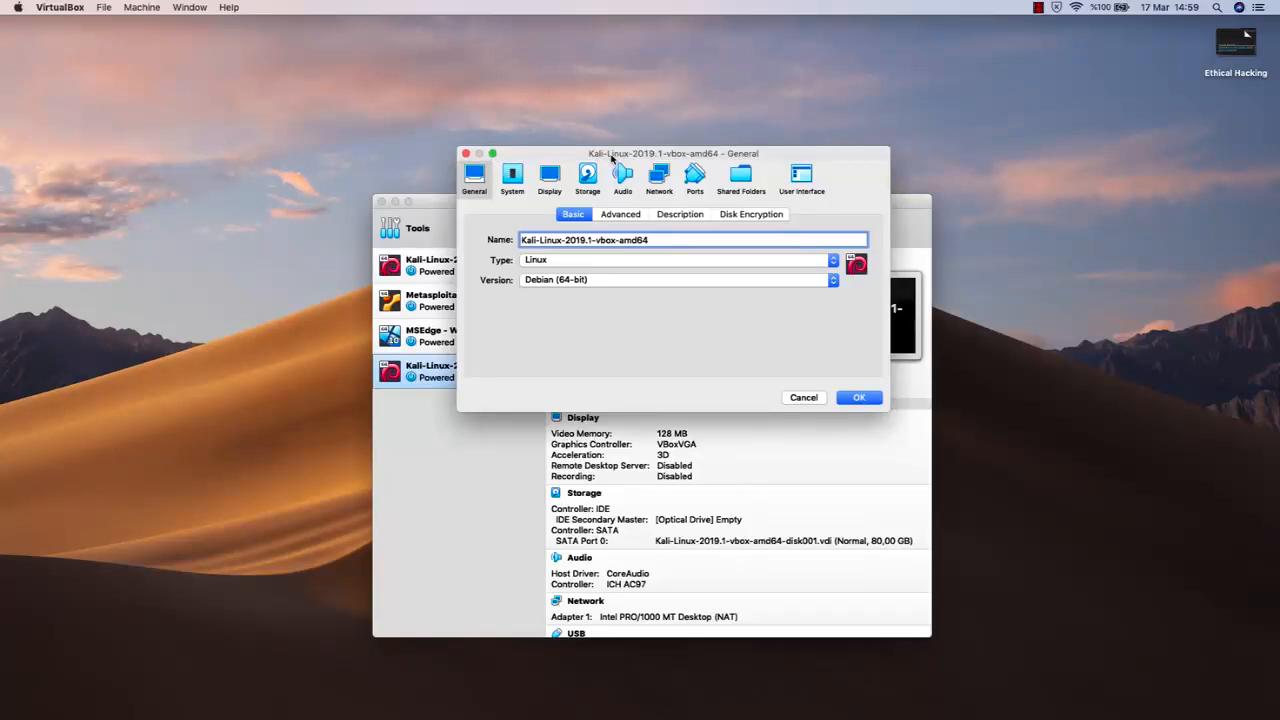
pyautogui.moveTo(612, 157); pyautogui.dragTo(619, 156)
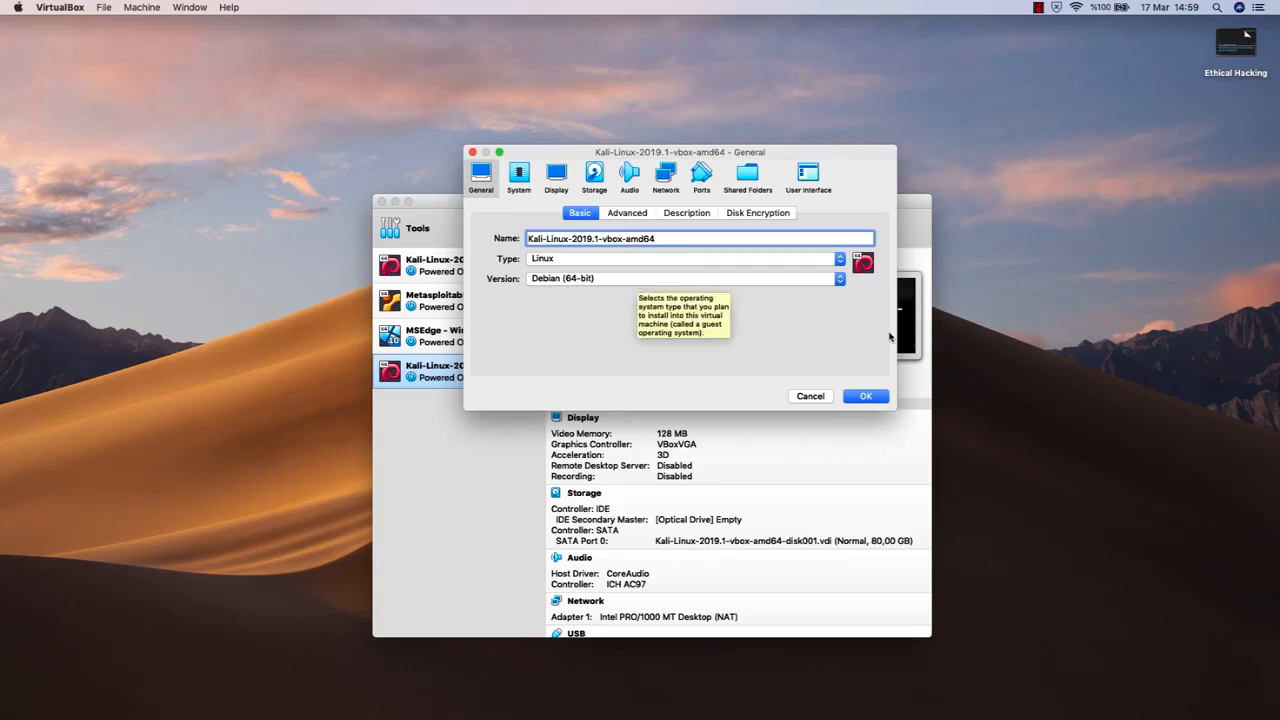
pyautogui.click(1237, 307)
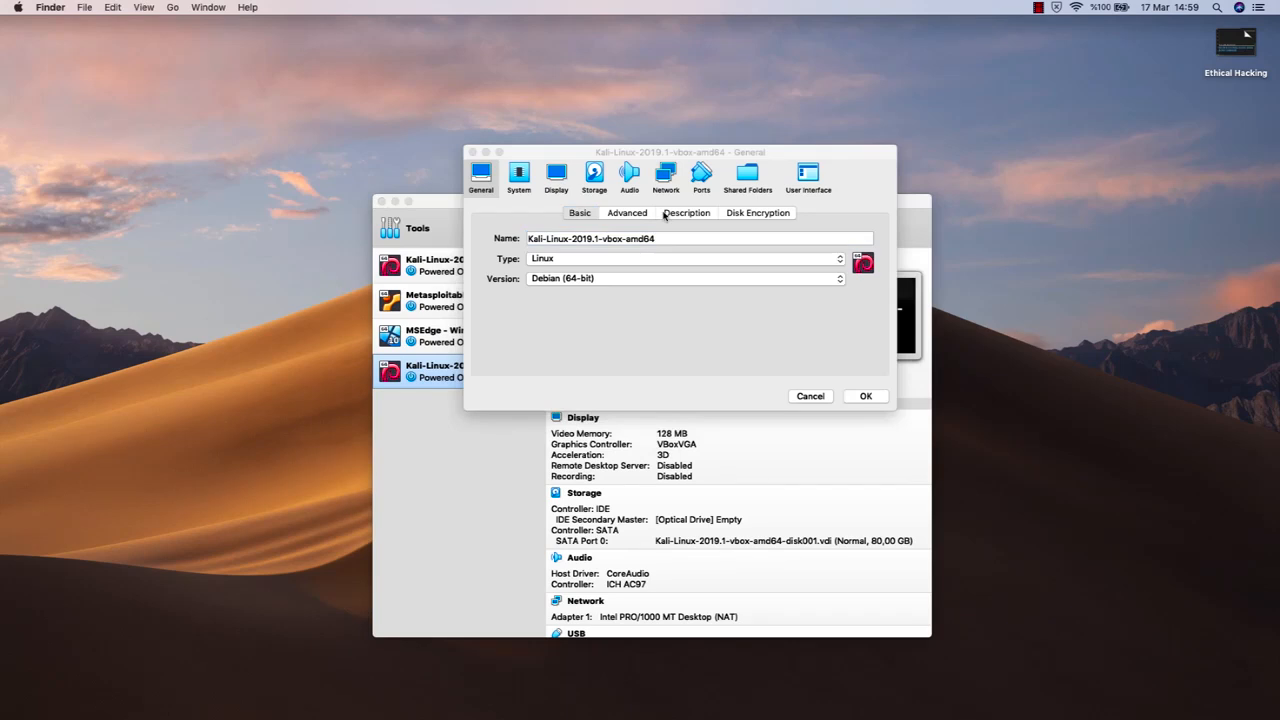
pyautogui.click(565, 158)
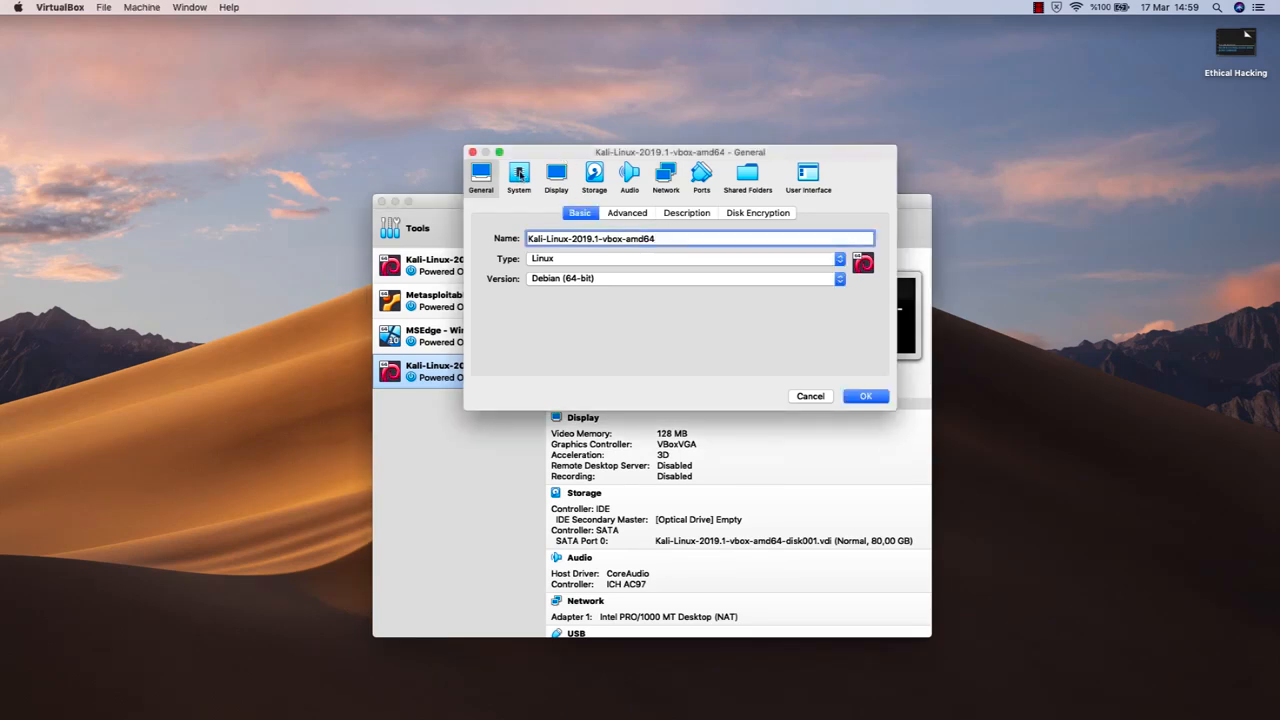
pyautogui.click(520, 174)
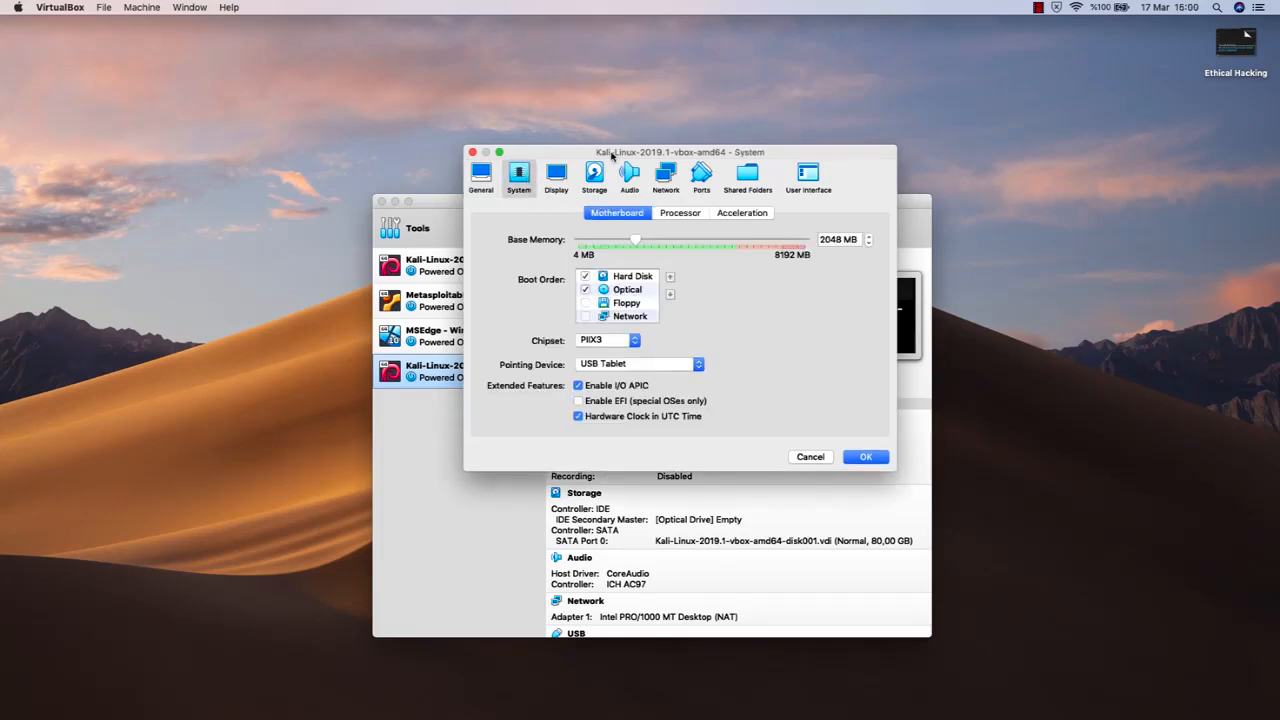
# Try out different base memory sizes for the machine, including 6651 MB
pyautogui.click(636, 239)
pyautogui.moveTo(636, 239); pyautogui.dragTo(571, 244)
pyautogui.moveTo(743, 242); pyautogui.dragTo(761, 240)
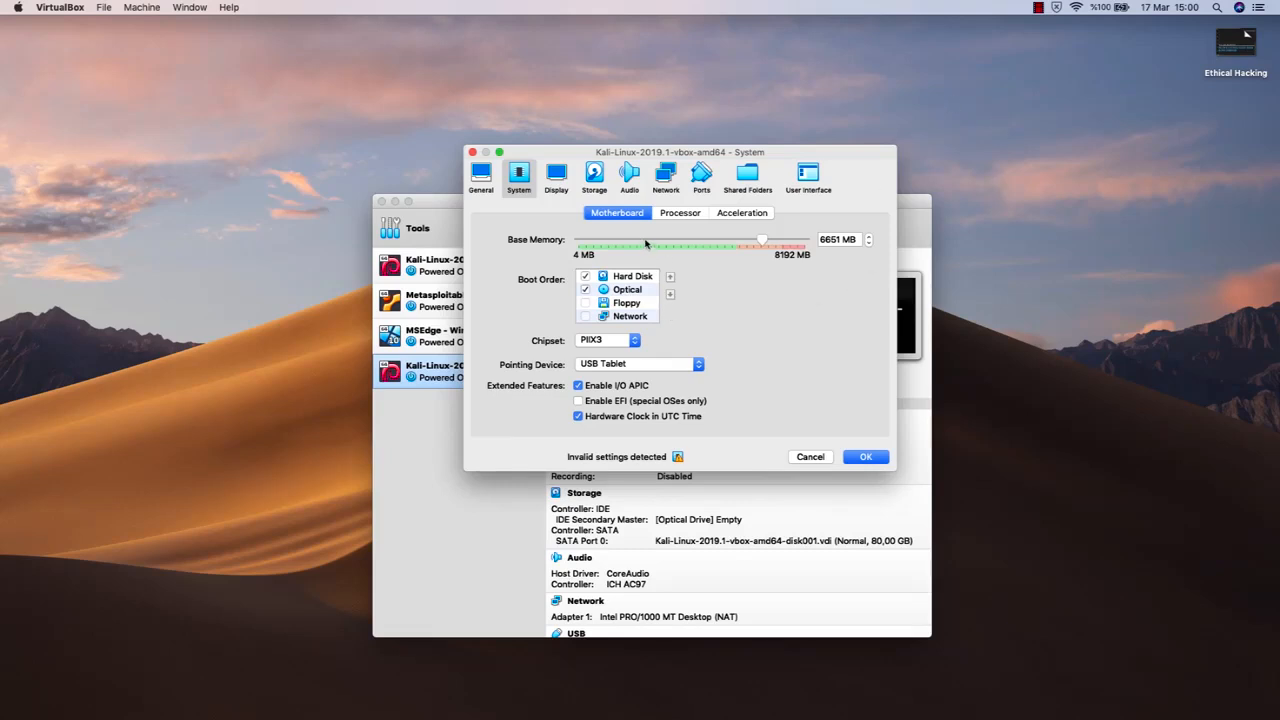
pyautogui.click(594, 242)
pyautogui.moveTo(594, 242); pyautogui.dragTo(598, 242)
# Set the machine's base memory to 1024 MB
pyautogui.click(822, 240)
pyautogui.doubleClick(822, 240)
pyautogui.write('1024')
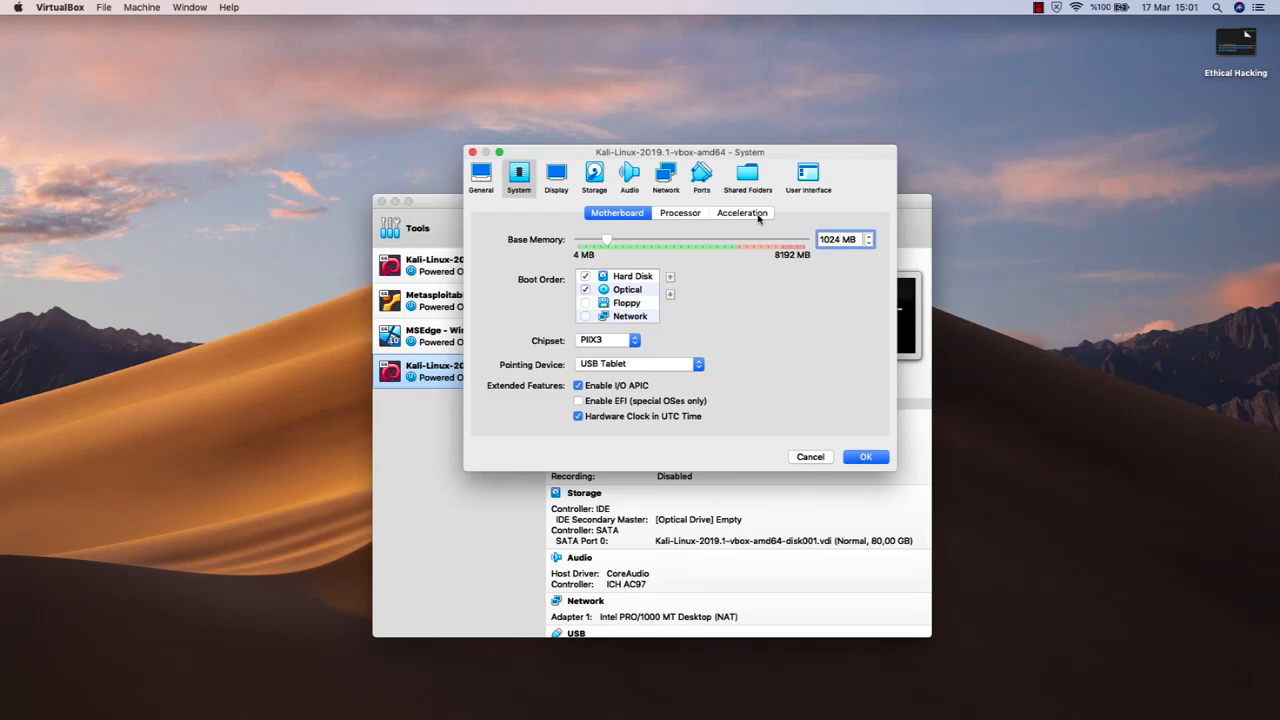
pyautogui.click(1026, 288)
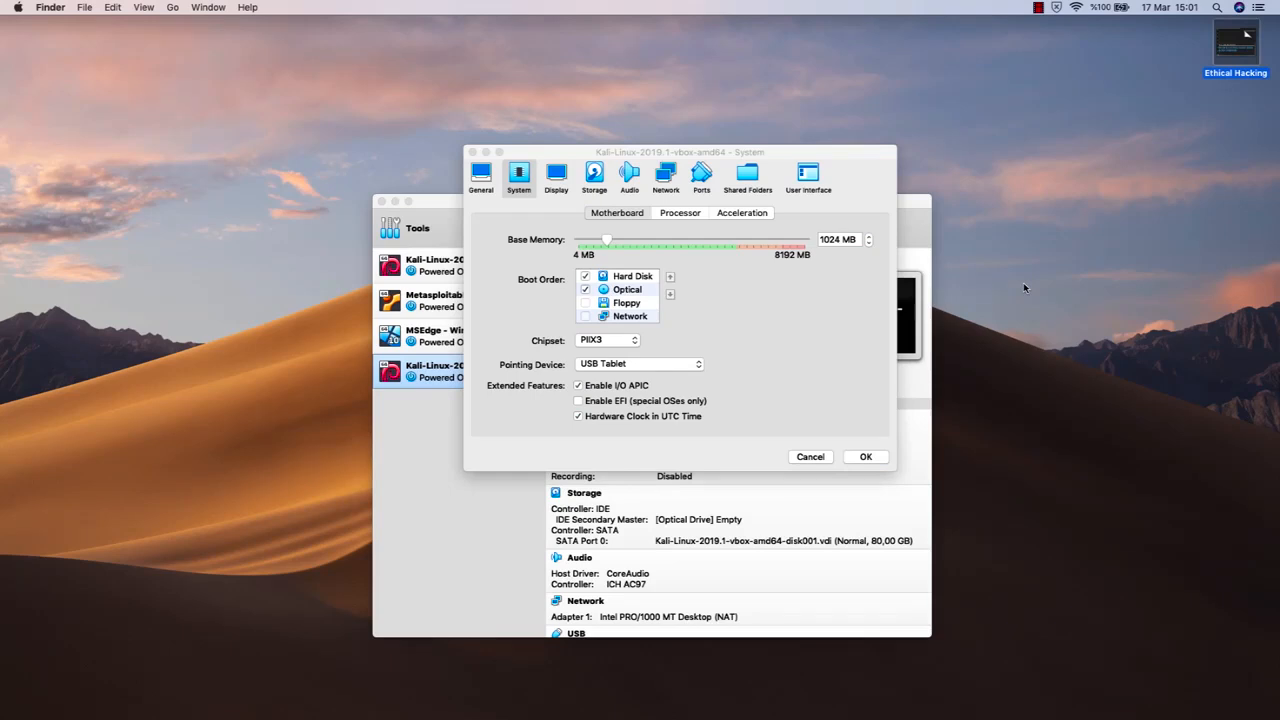
pyautogui.click(793, 272)
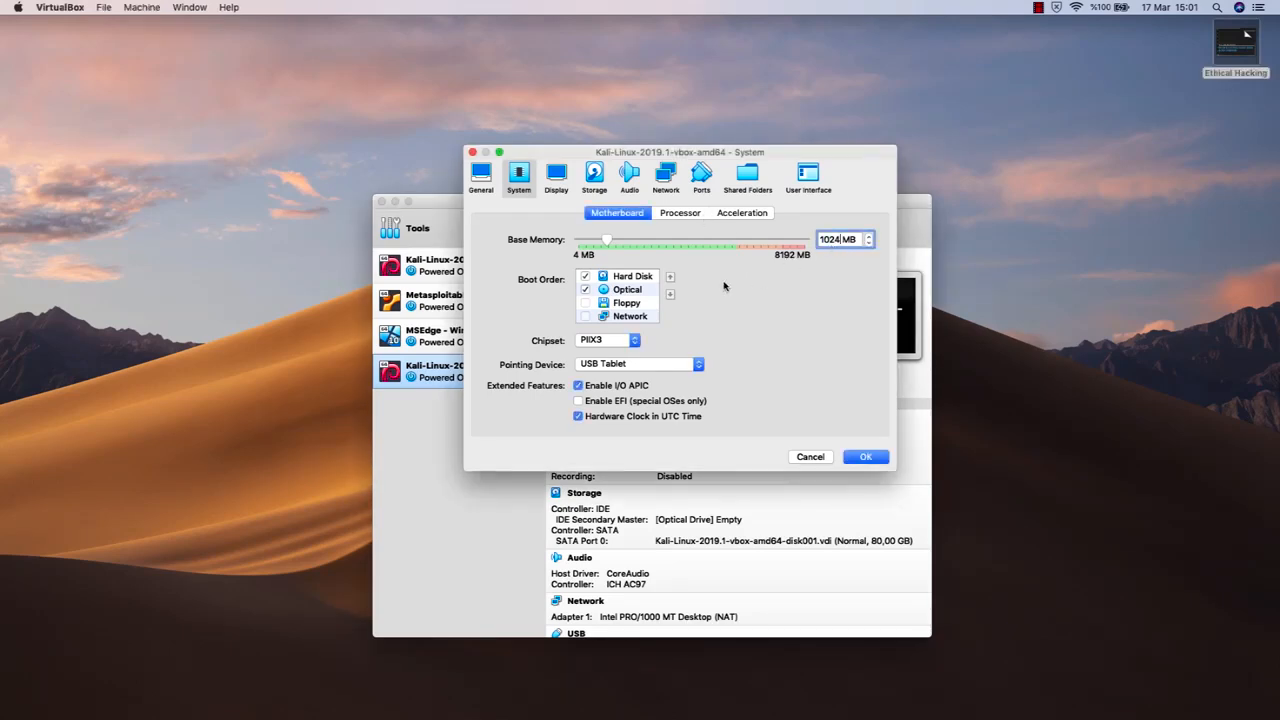
# Check the machine's screen settings and the details of its Kali virtual disk on the SATA controller
pyautogui.click(557, 176)
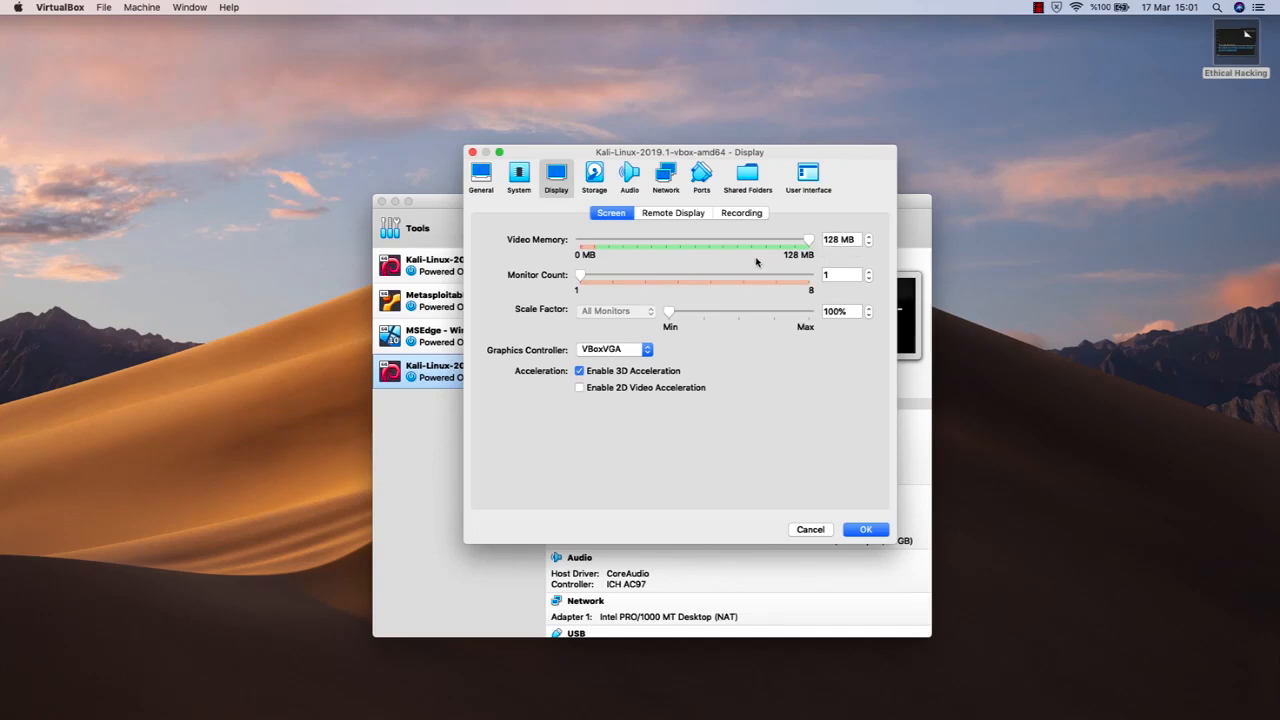
pyautogui.click(596, 172)
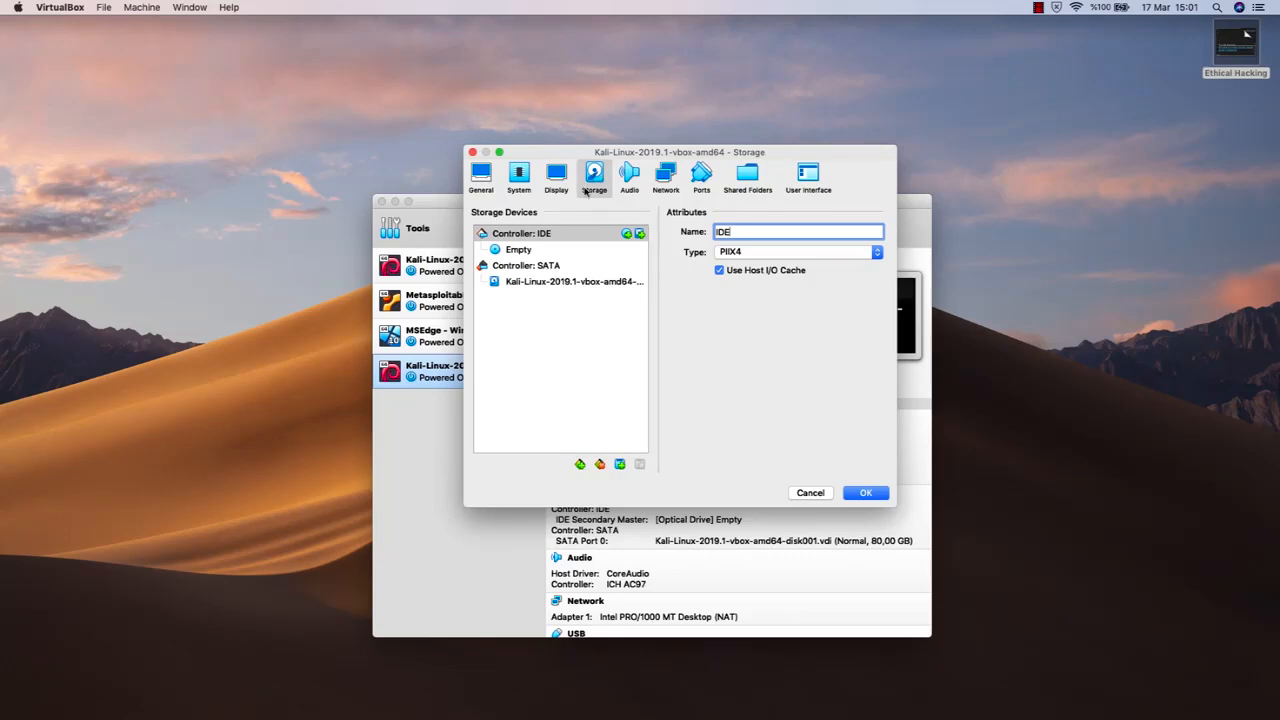
pyautogui.click(573, 283)
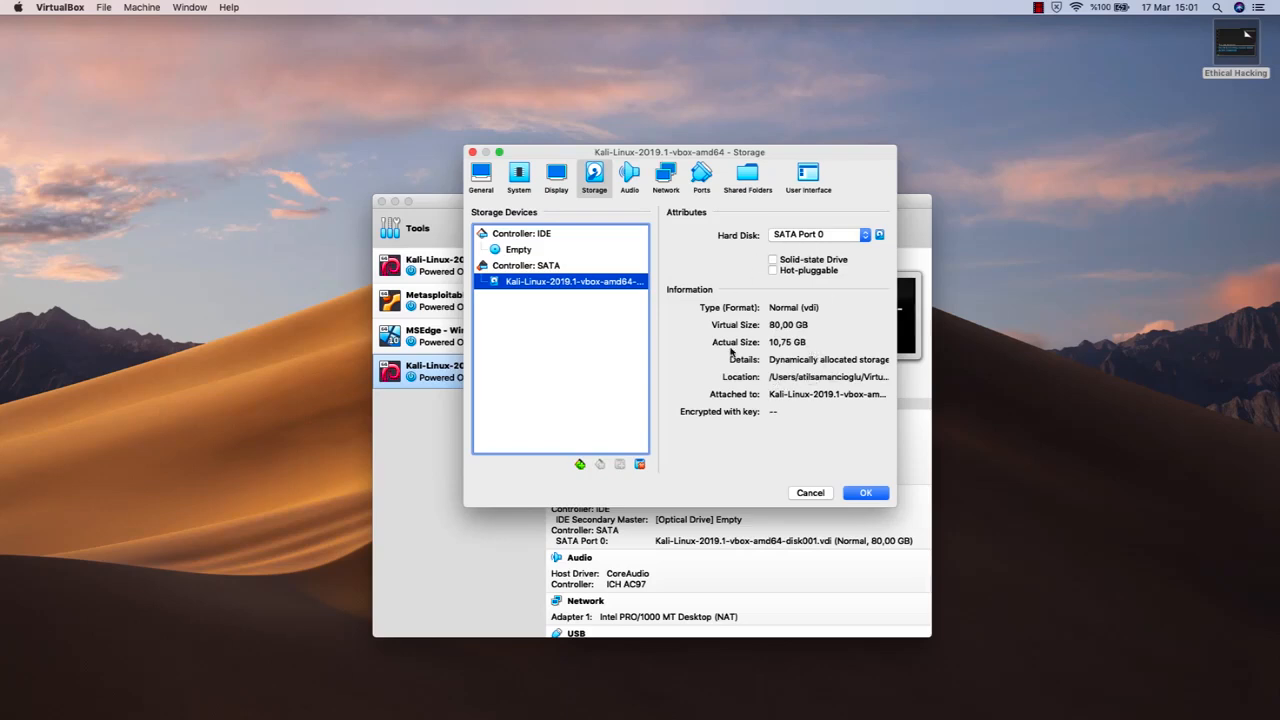
# Attach network Adapter 1 to NAT Network, using the network named NatNetwork
pyautogui.click(666, 178)
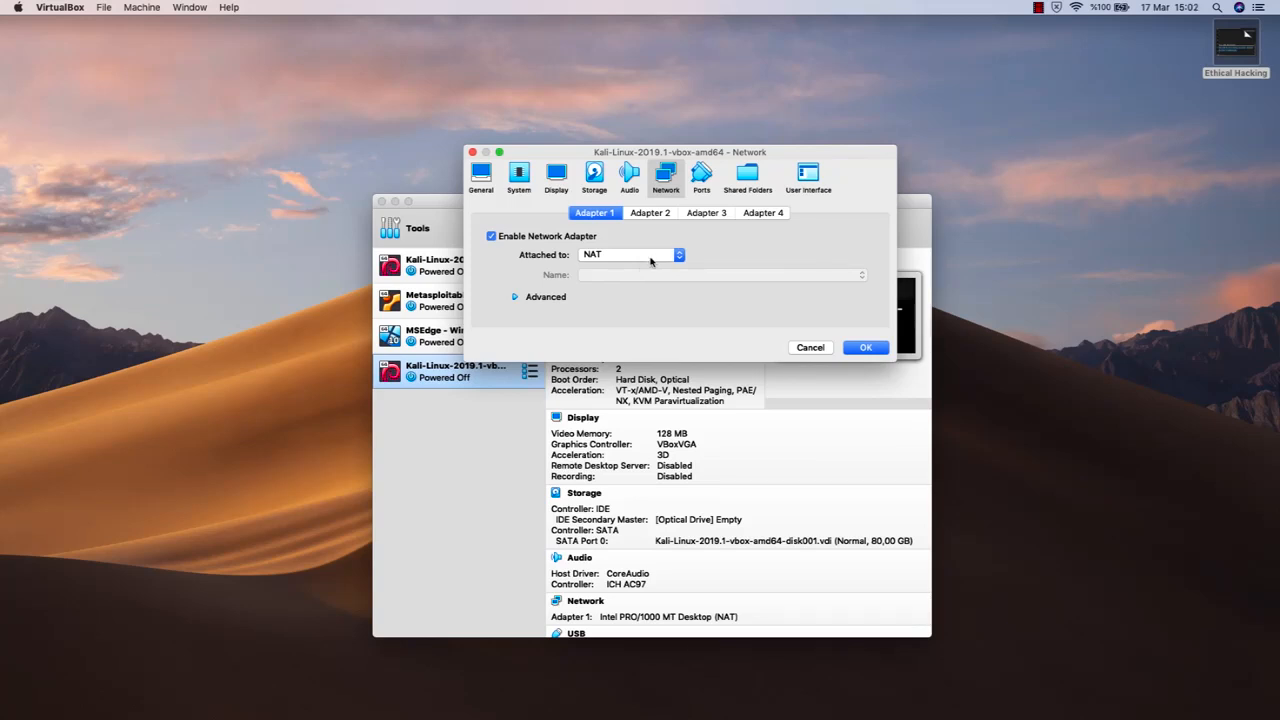
pyautogui.click(654, 256)
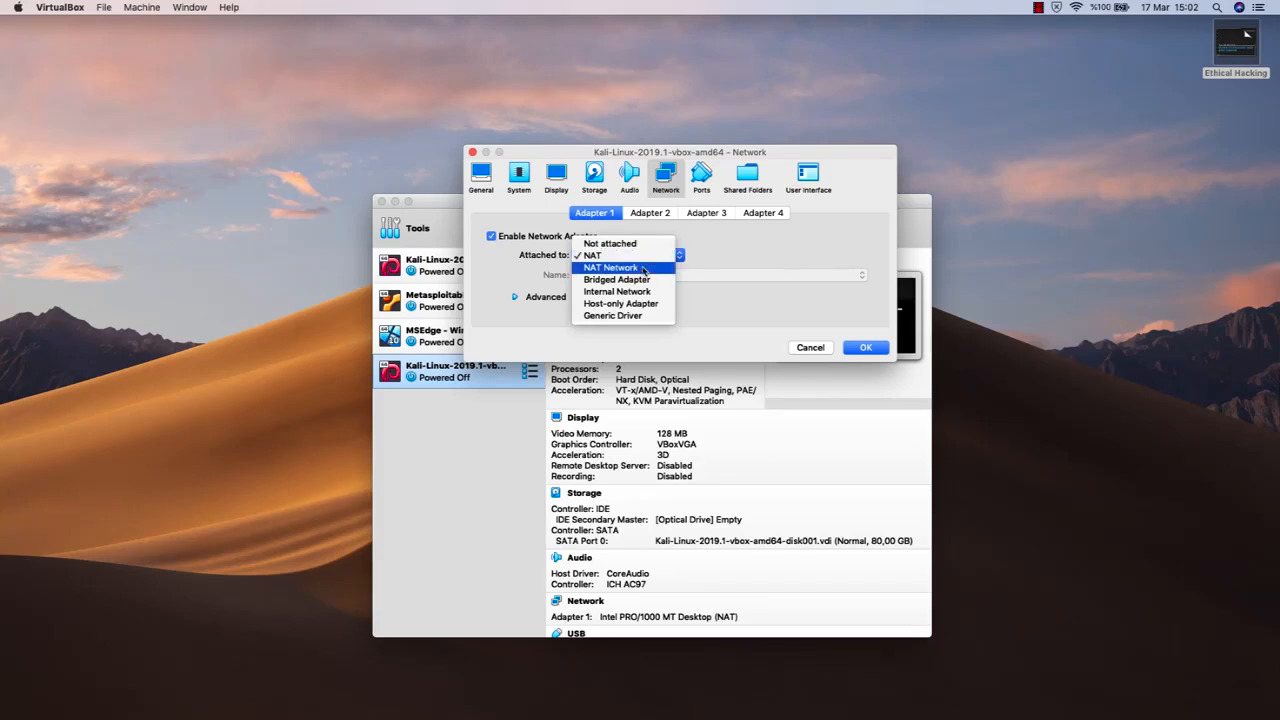
pyautogui.click(642, 267)
pyautogui.click(644, 274)
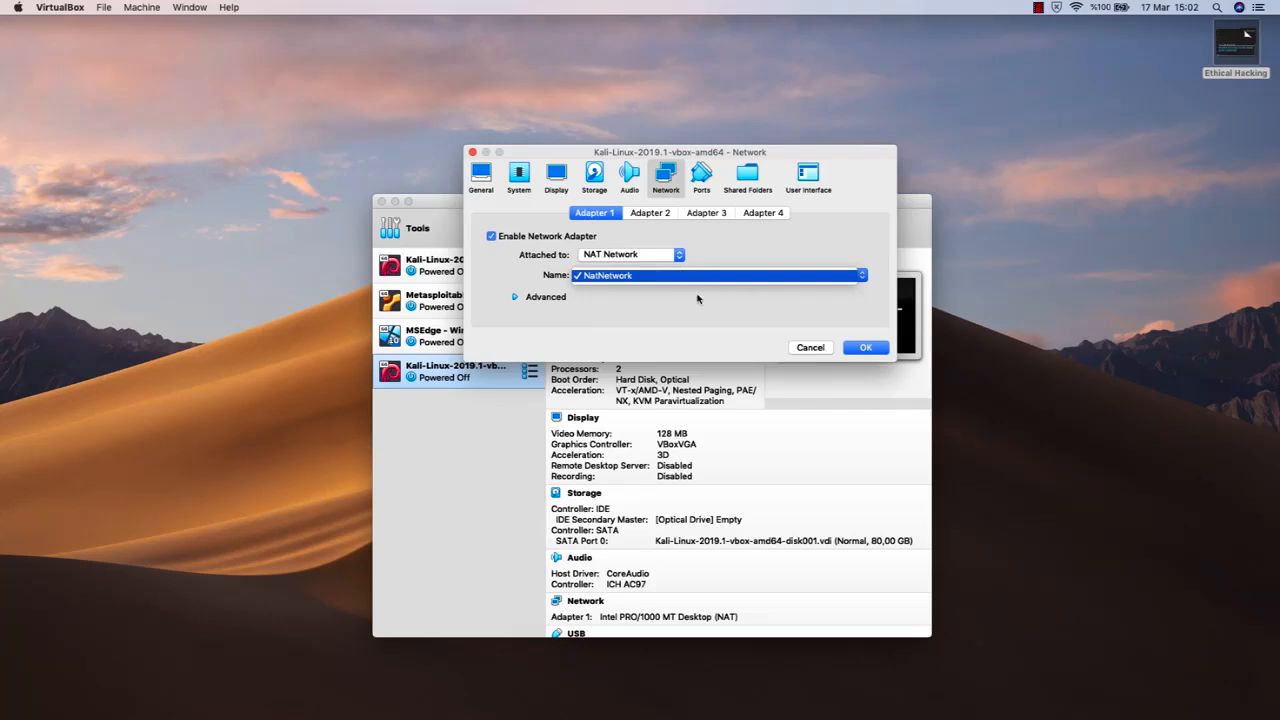
pyautogui.click(665, 276)
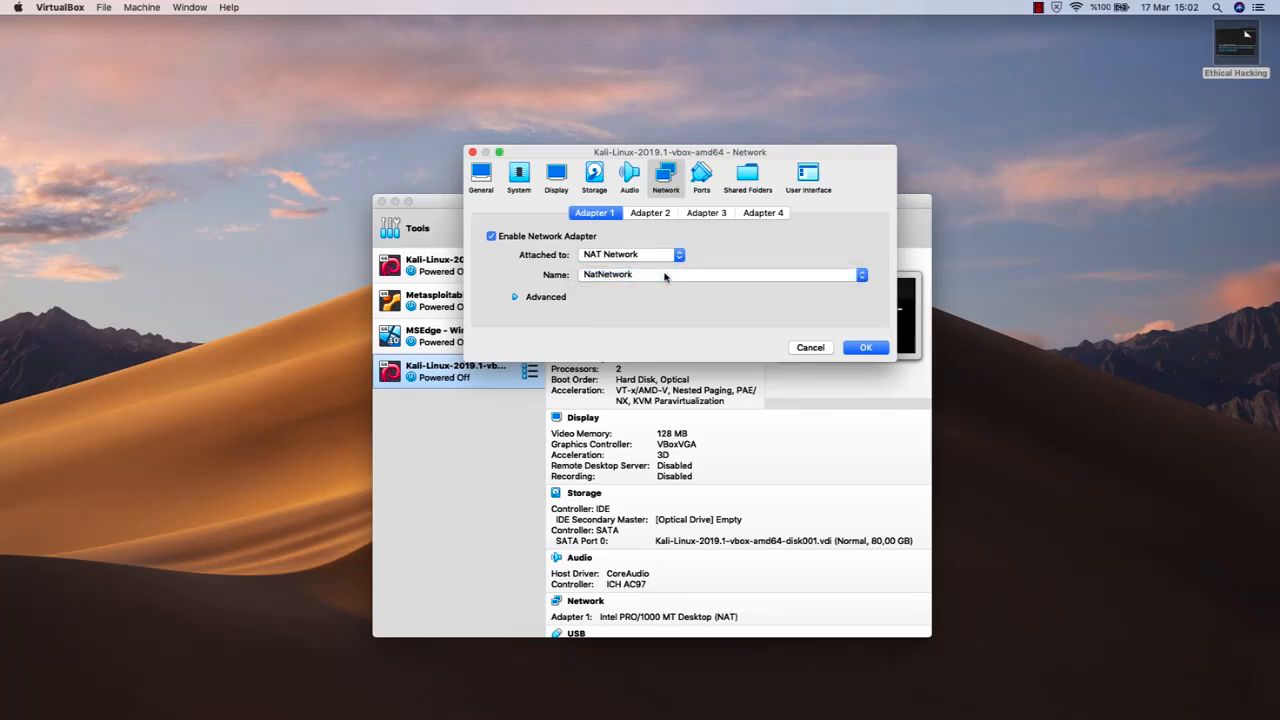
# Try Bridged Adapter as the attachment of Adapter 1 and return it to NAT Network
pyautogui.click(669, 256)
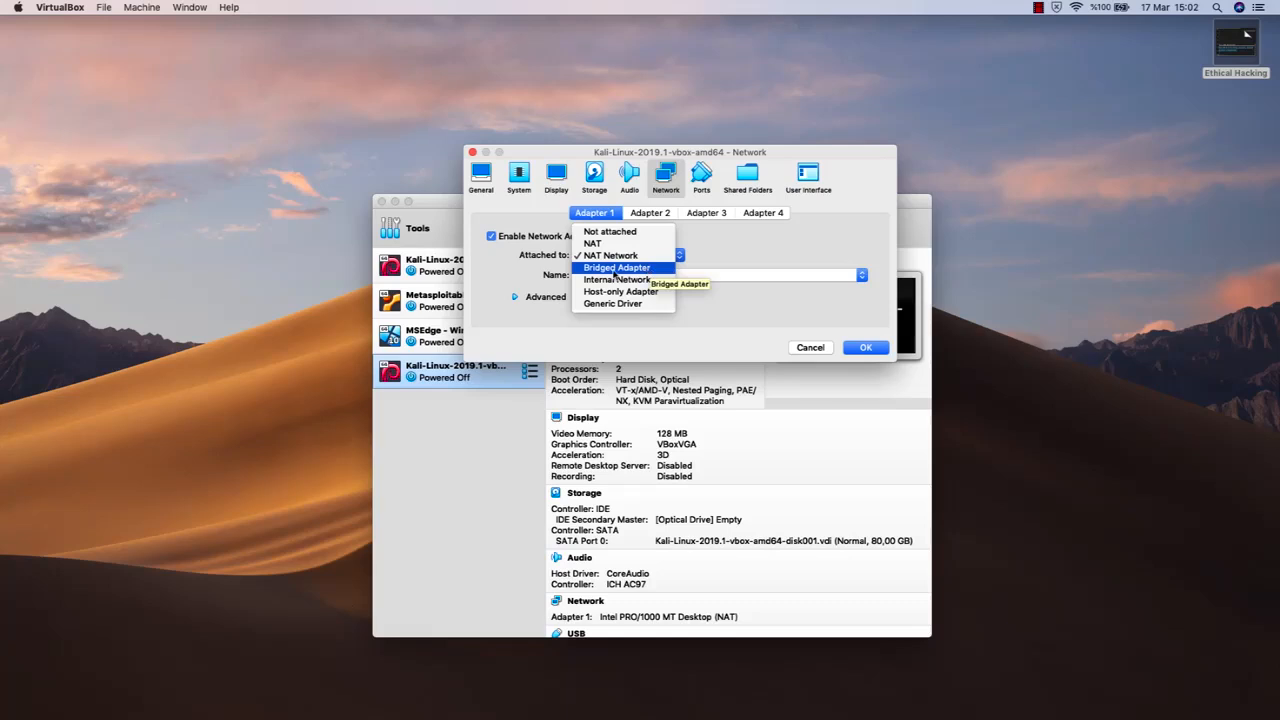
pyautogui.click(615, 268)
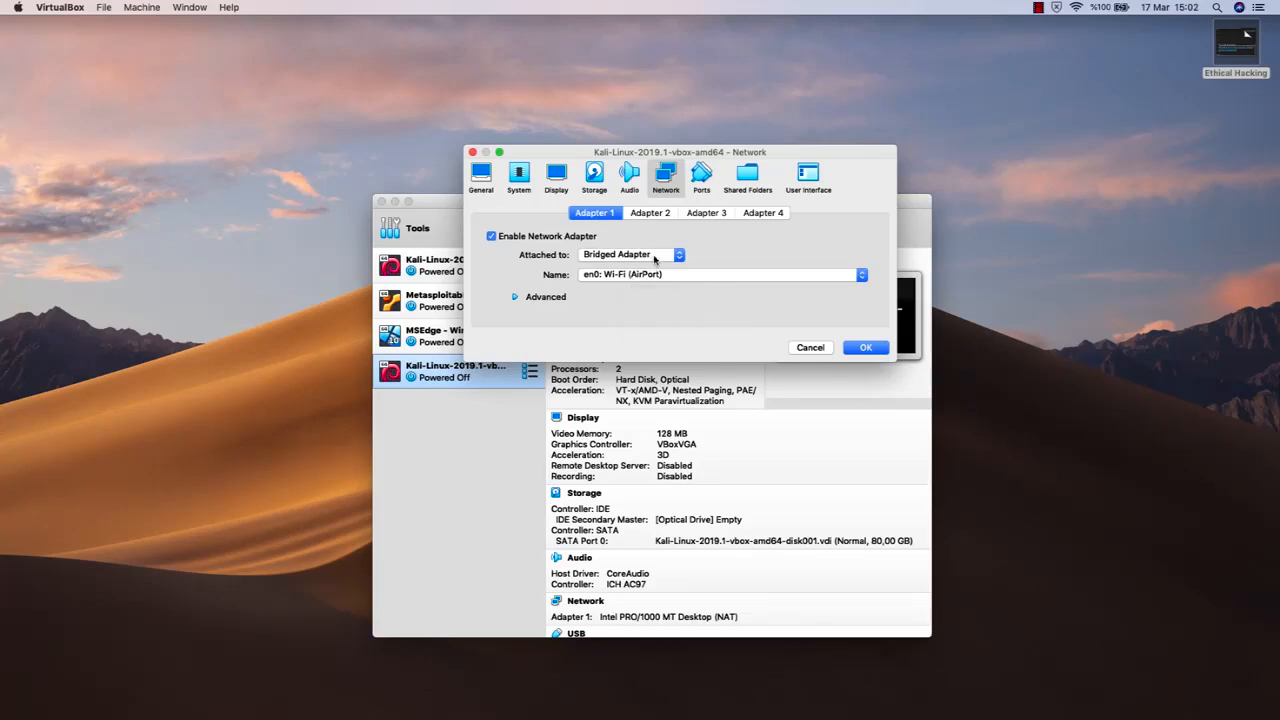
pyautogui.click(655, 257)
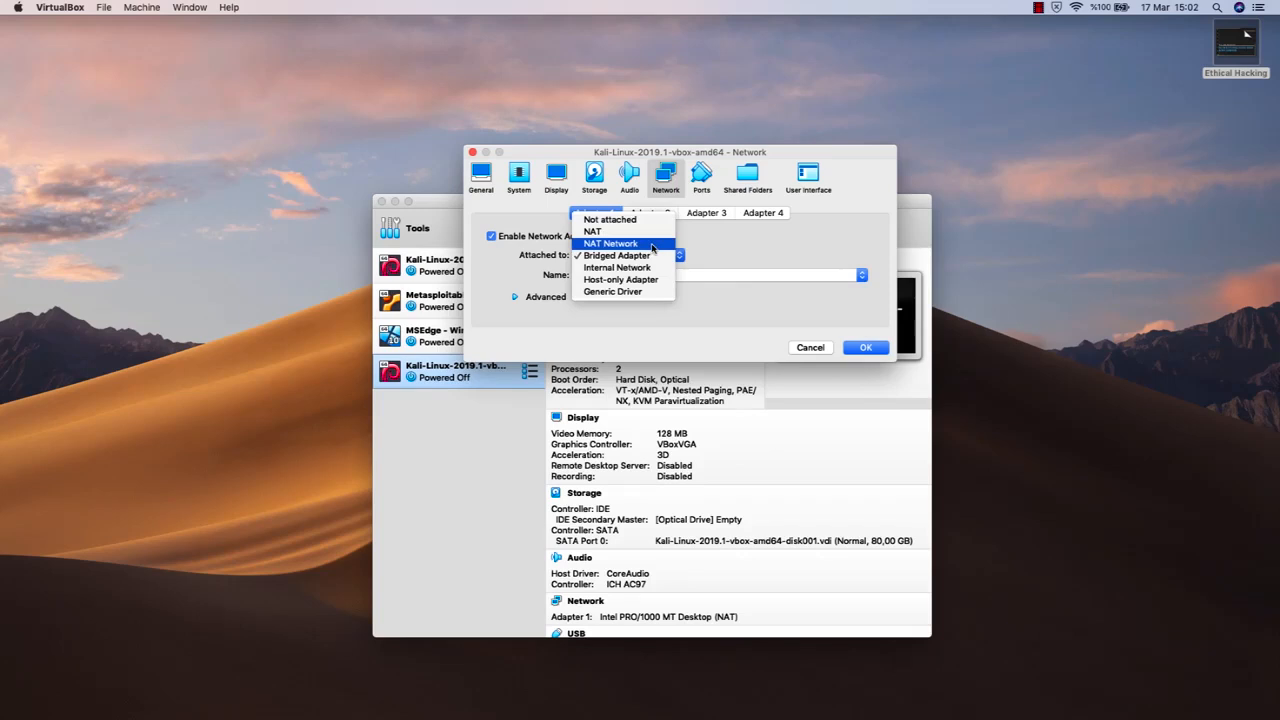
pyautogui.click(652, 244)
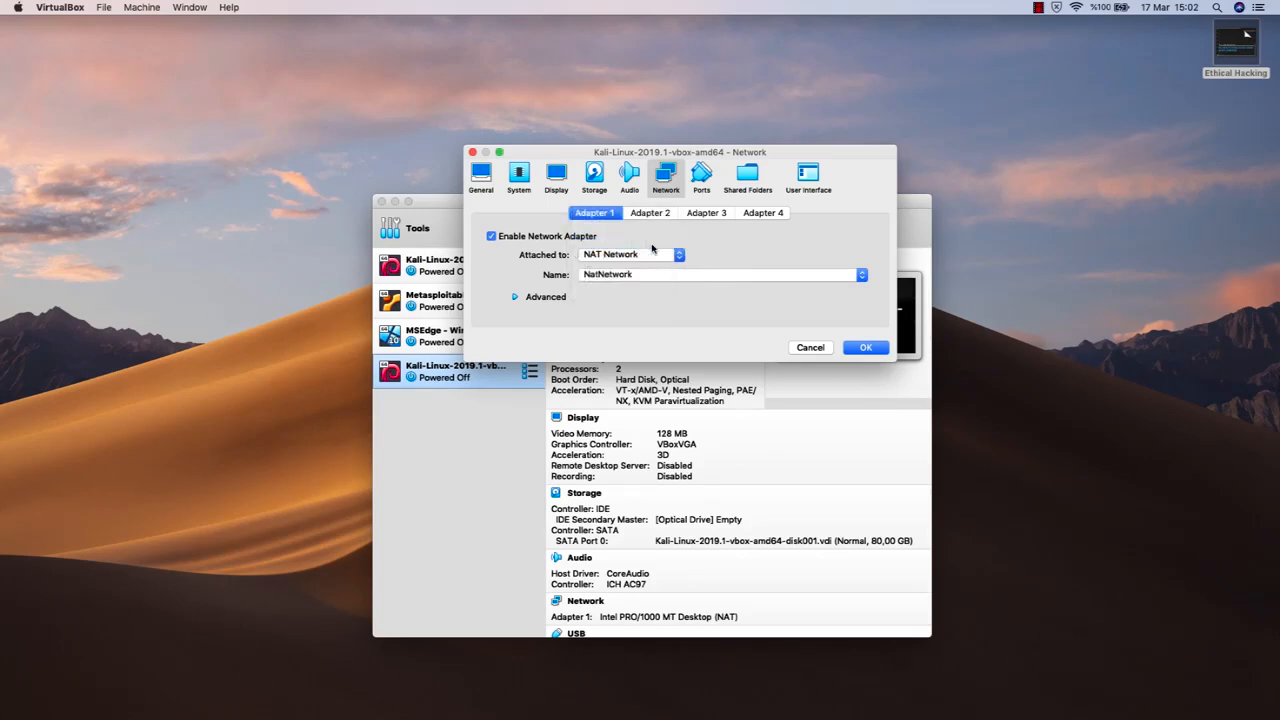
# Review the machine's serial port, USB and network settings and return to its system settings
pyautogui.click(711, 178)
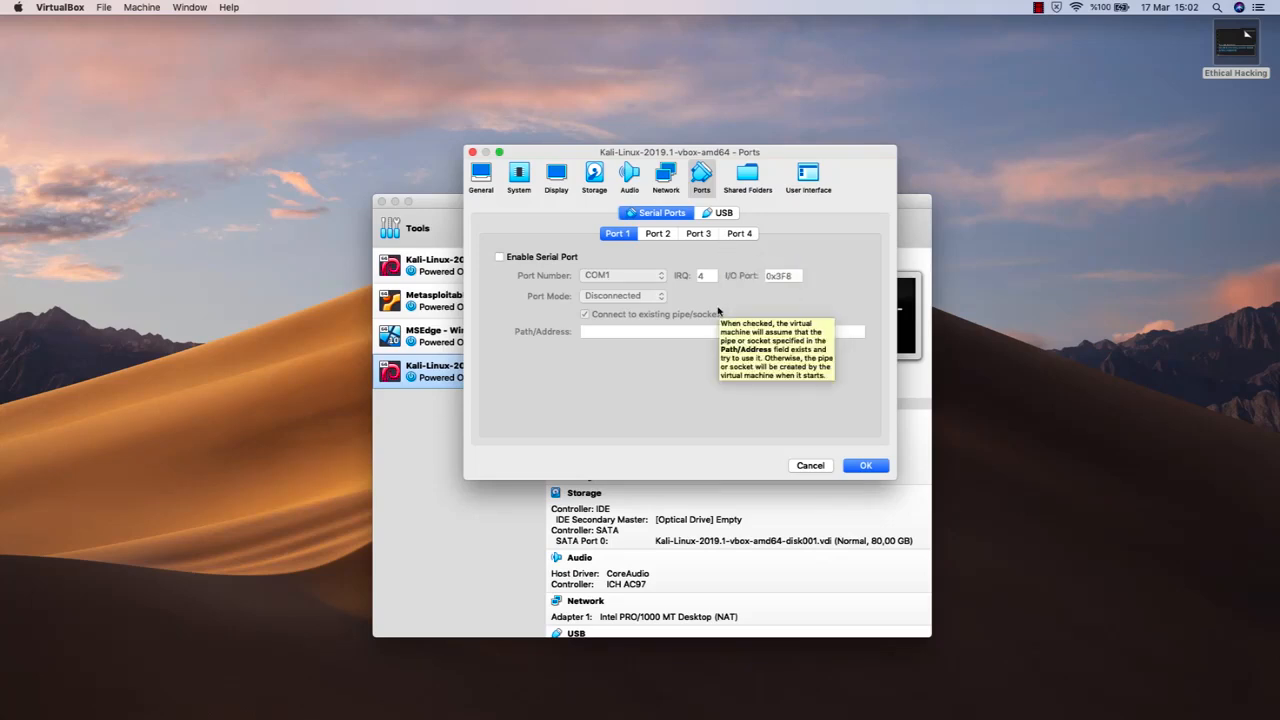
pyautogui.click(718, 213)
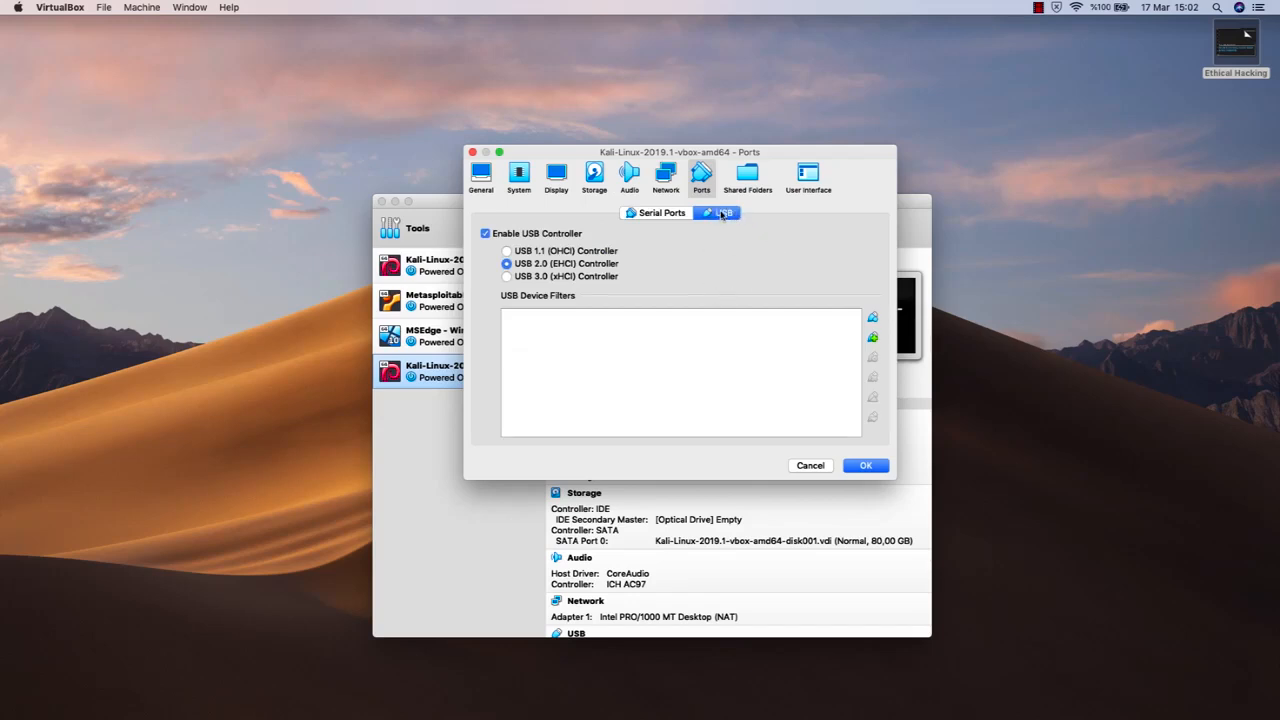
pyautogui.click(665, 178)
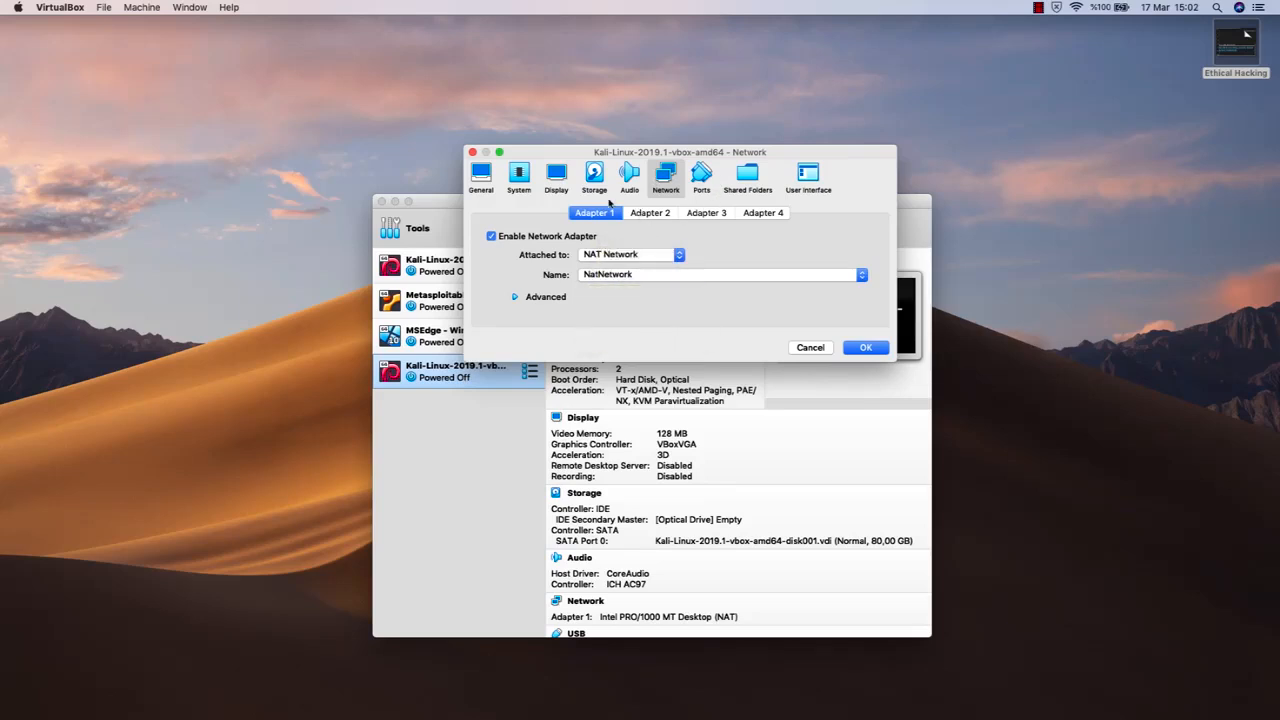
pyautogui.click(519, 177)
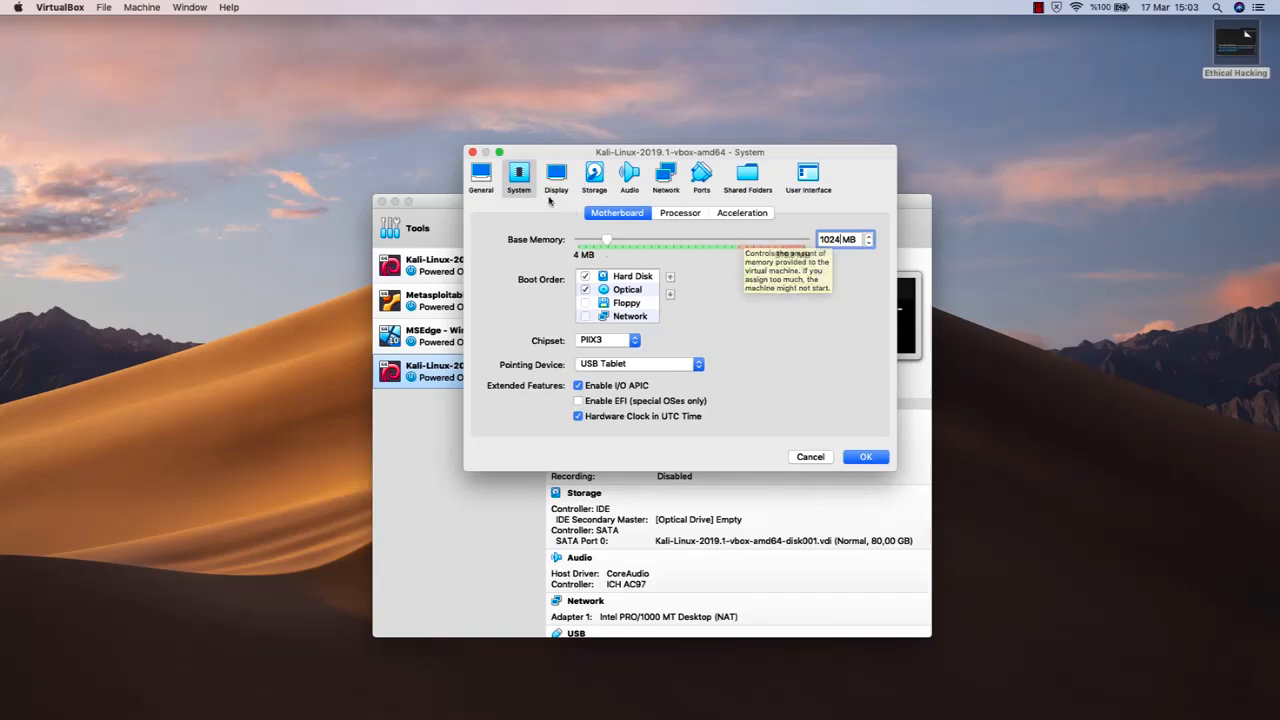
# Set the Kali machine's processor count to 1 and save its settings
pyautogui.click(692, 218)
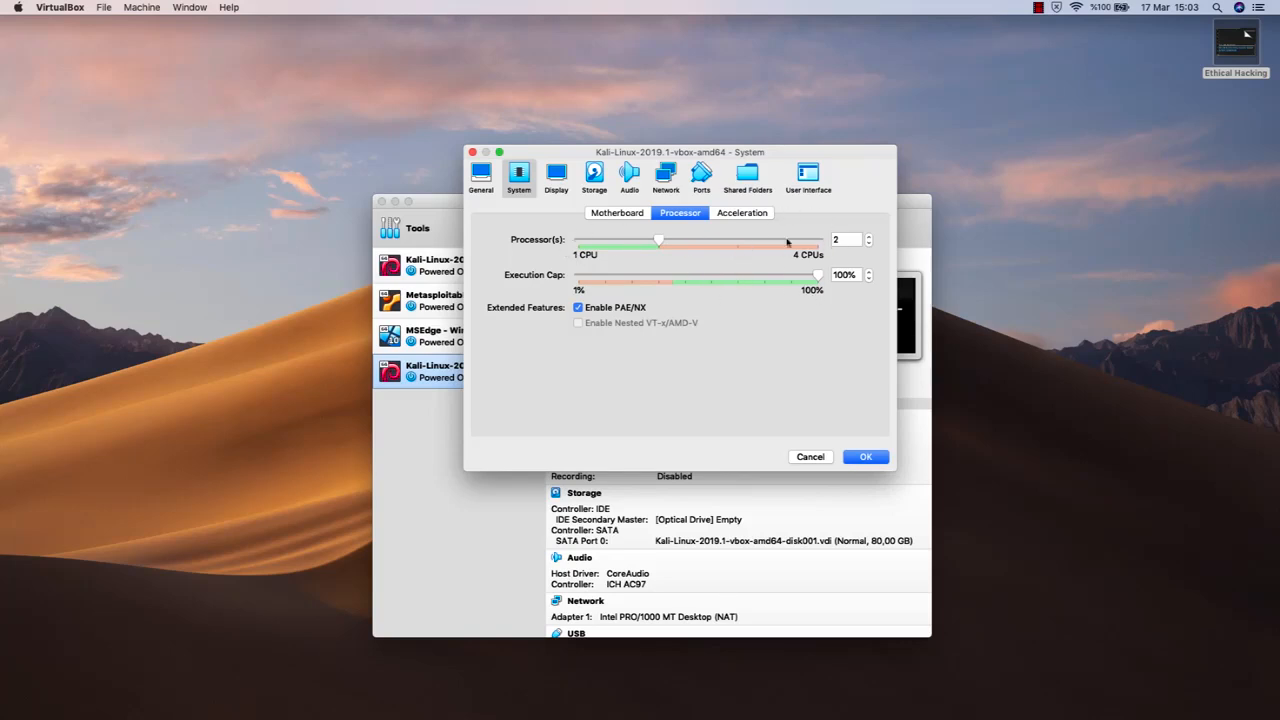
pyautogui.click(868, 246)
pyautogui.click(866, 456)
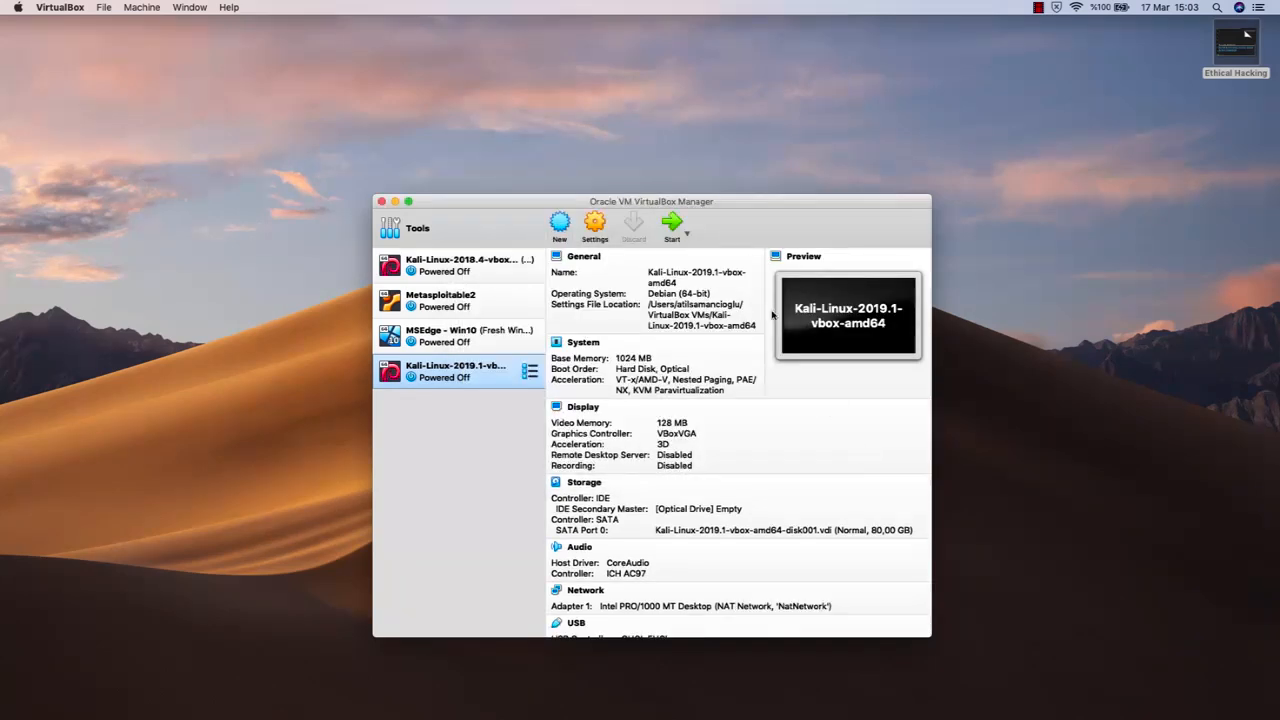
# Start the Kali-Linux-2019.1-vbox-amd64 machine and minimize the VirtualBox Manager window
pyautogui.click(672, 226)
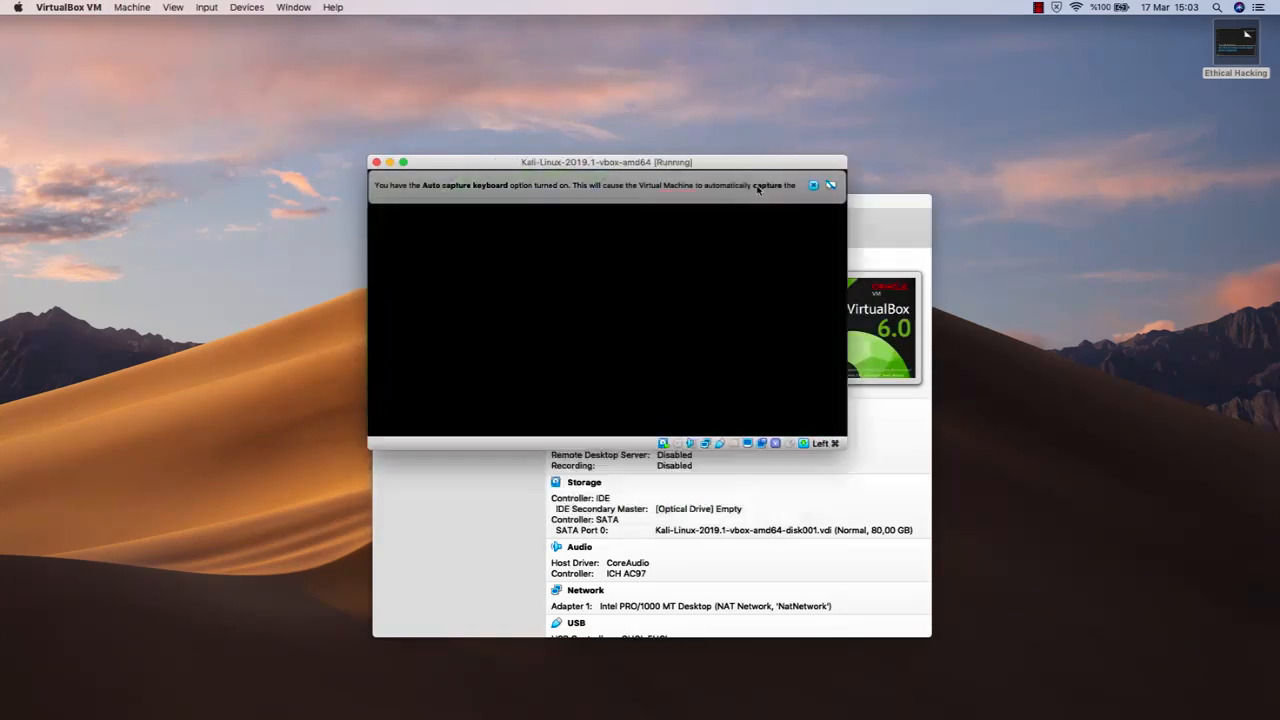
pyautogui.click(760, 184)
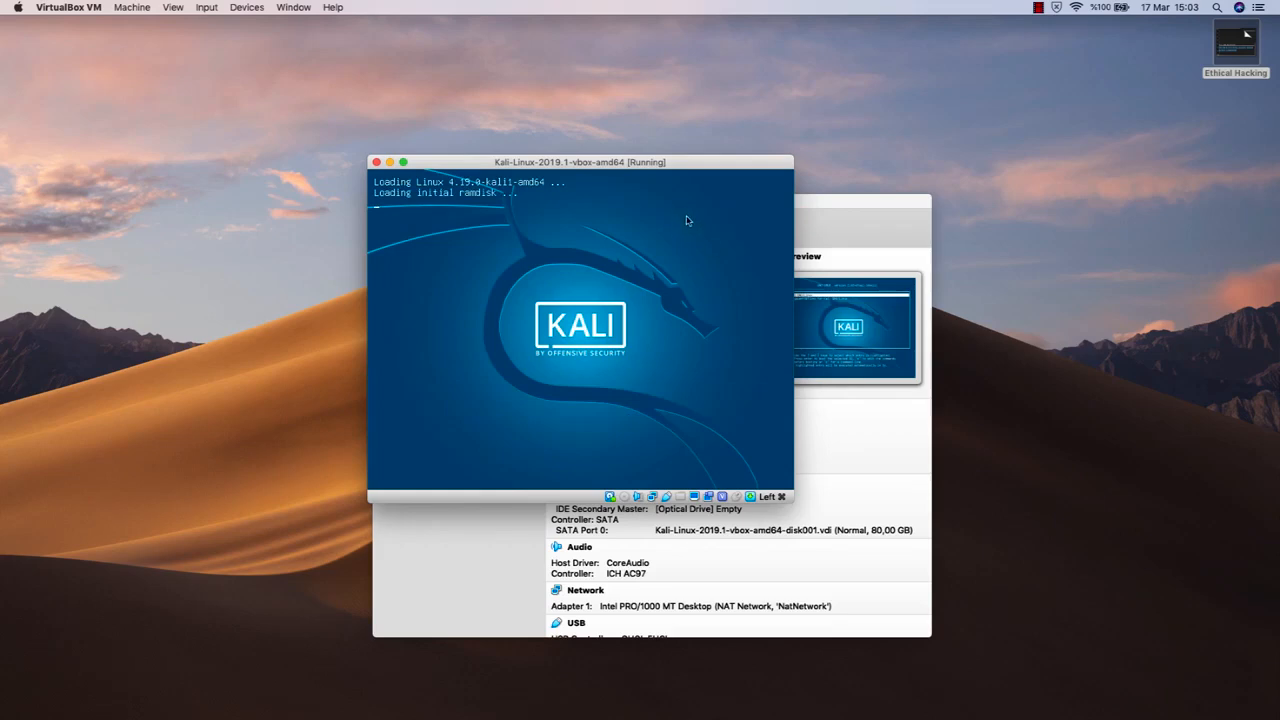
pyautogui.click(879, 202)
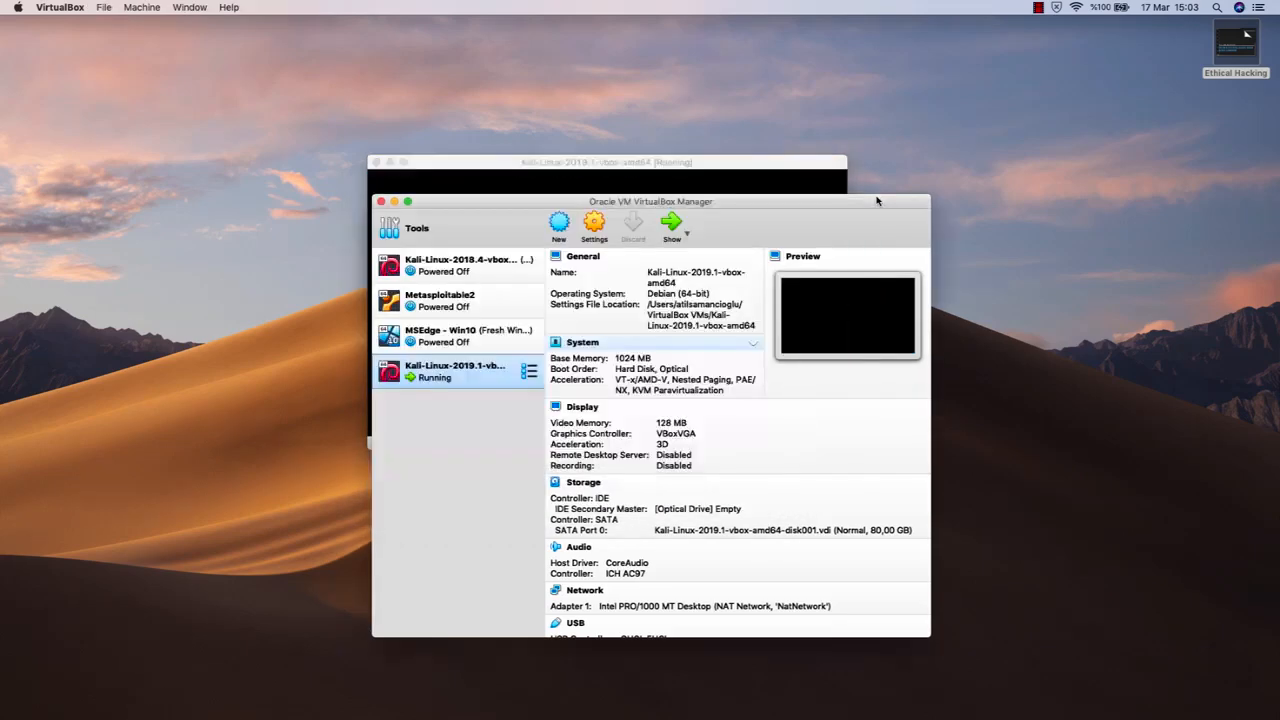
pyautogui.click(394, 201)
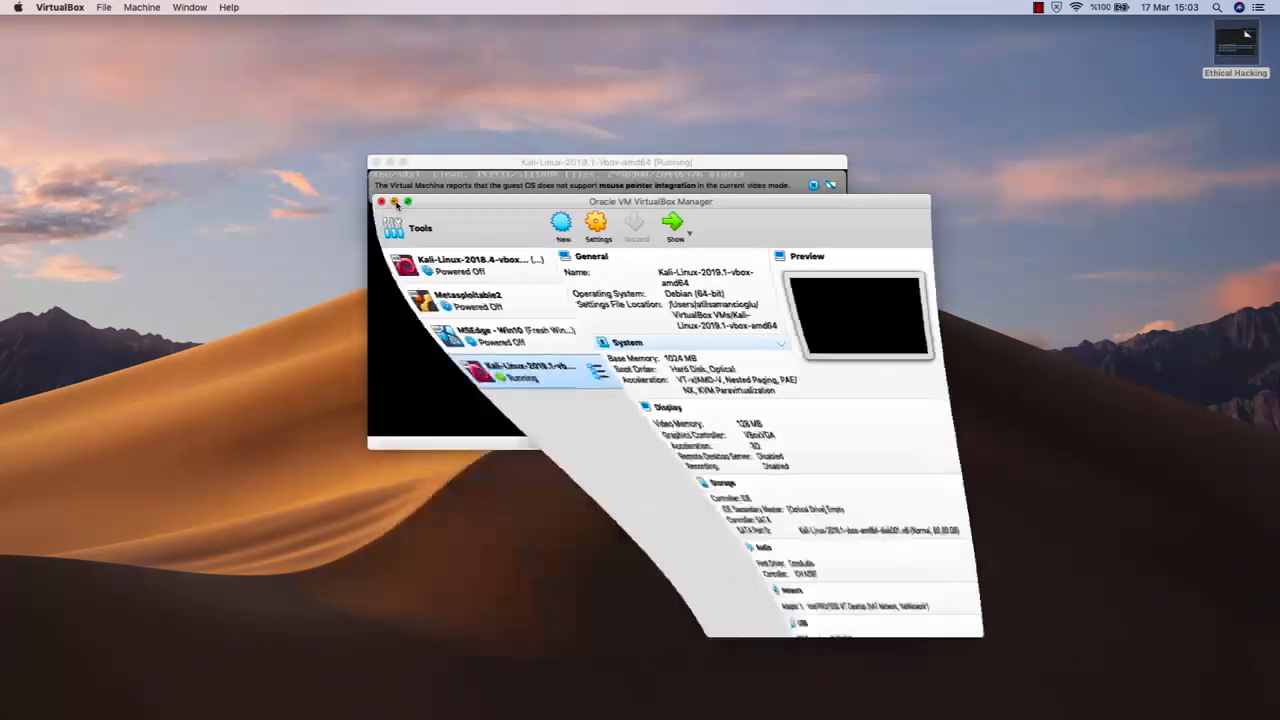
# Dismiss the mouse pointer integration notice and switch the running Kali machine's window to full screen
pyautogui.click(815, 185)
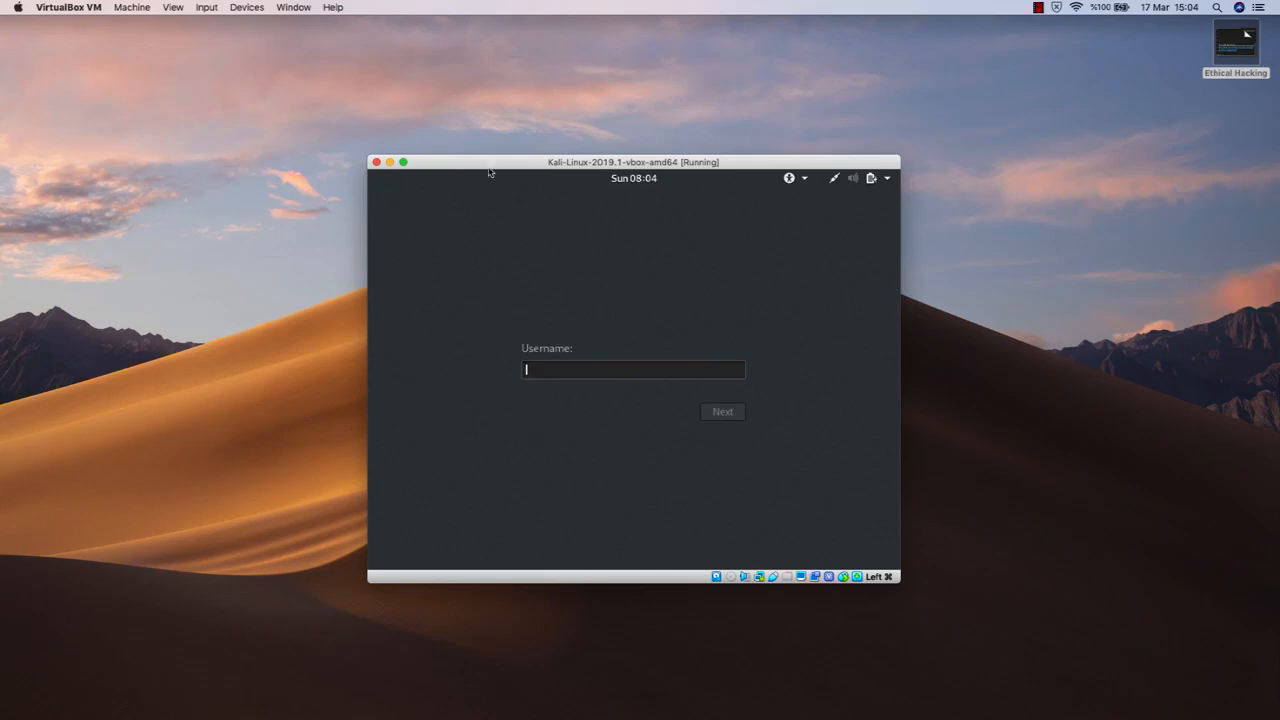
pyautogui.click(404, 163)
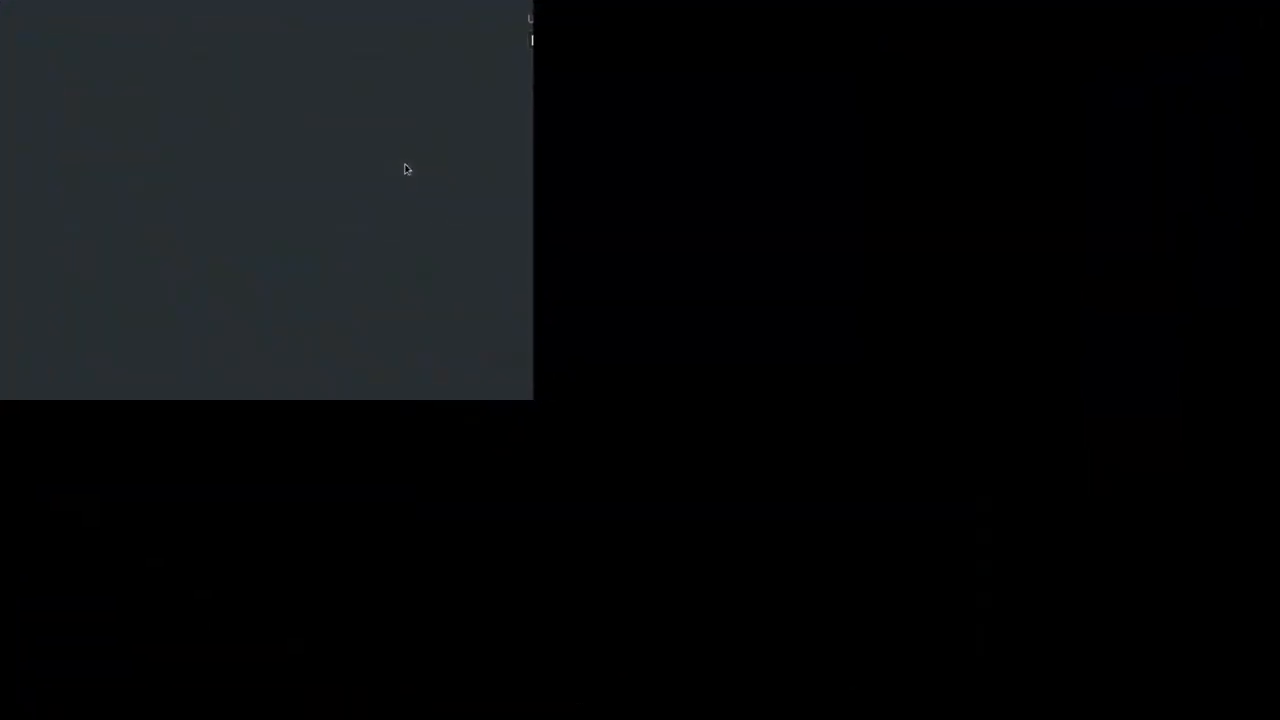